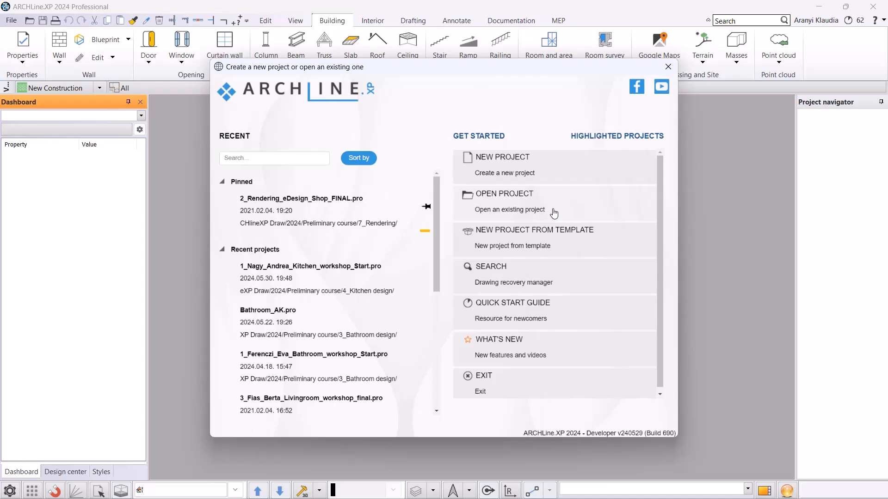
Open the project 1_Nagy_Andrea_Kitchen_workshop_Start from the Preliminary course 4_Kitchen design folder.
click(554, 213)
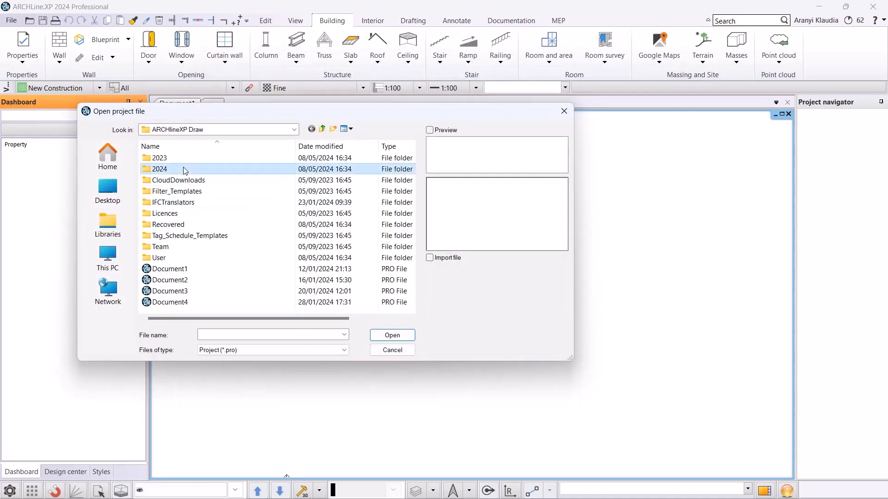
double_click(183, 169)
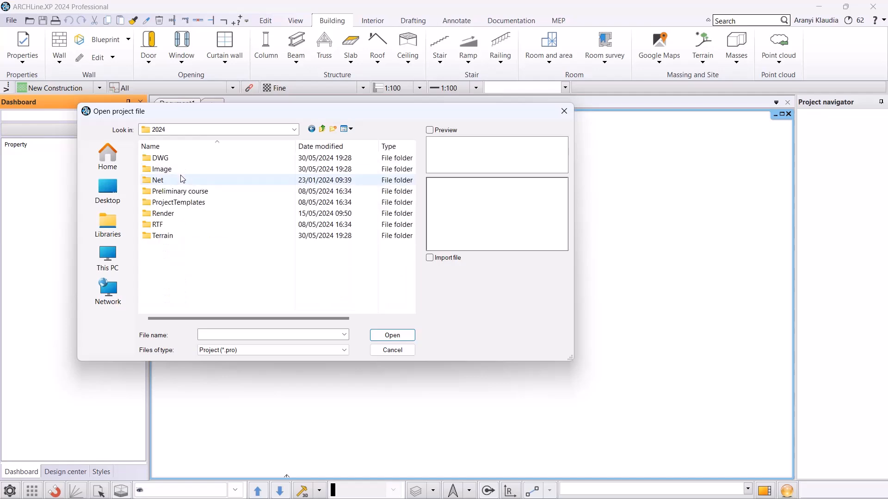
double_click(177, 191)
double_click(179, 192)
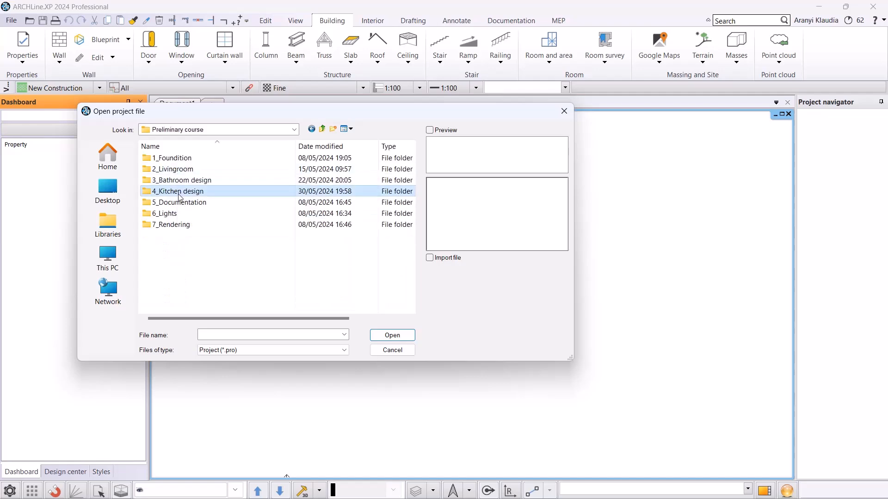
click(208, 180)
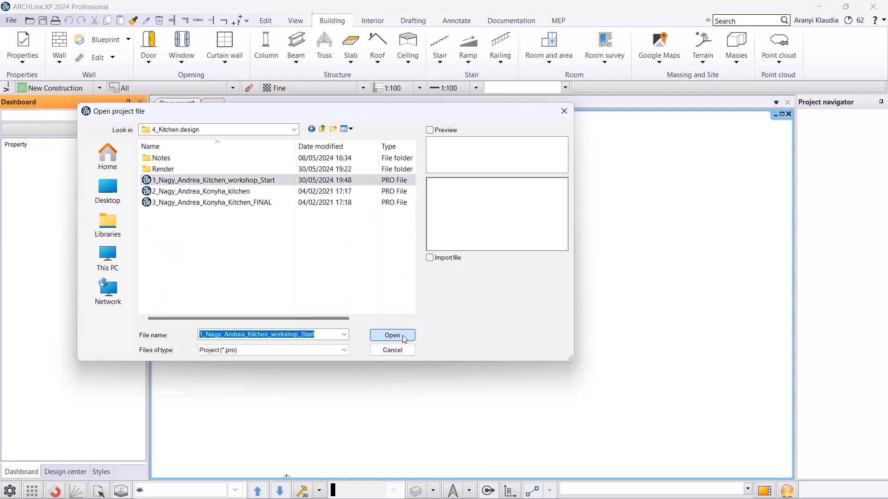
click(392, 335)
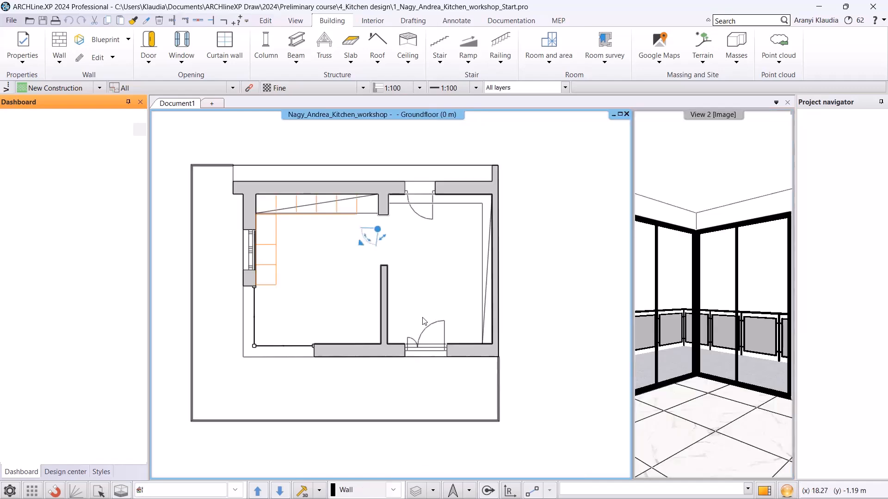
Switch the 3D view to the Kitchen_1 perspective camera and return to the floor plan.
click(712, 333)
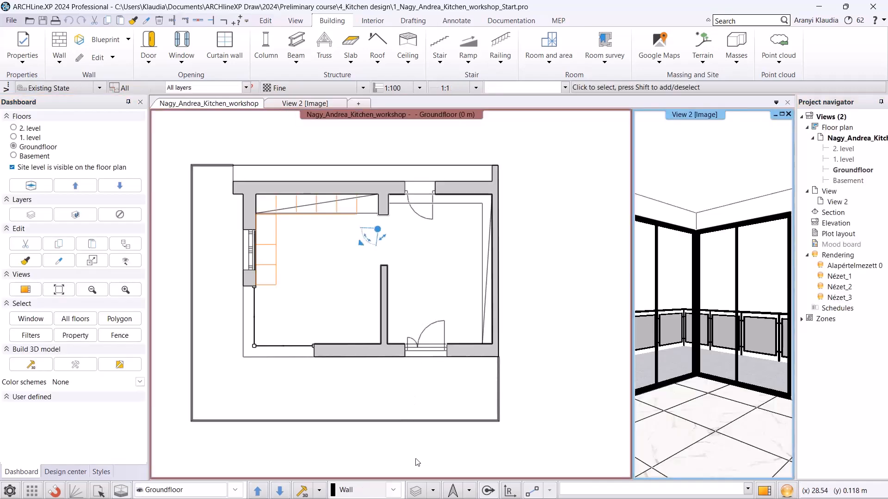
click(235, 491)
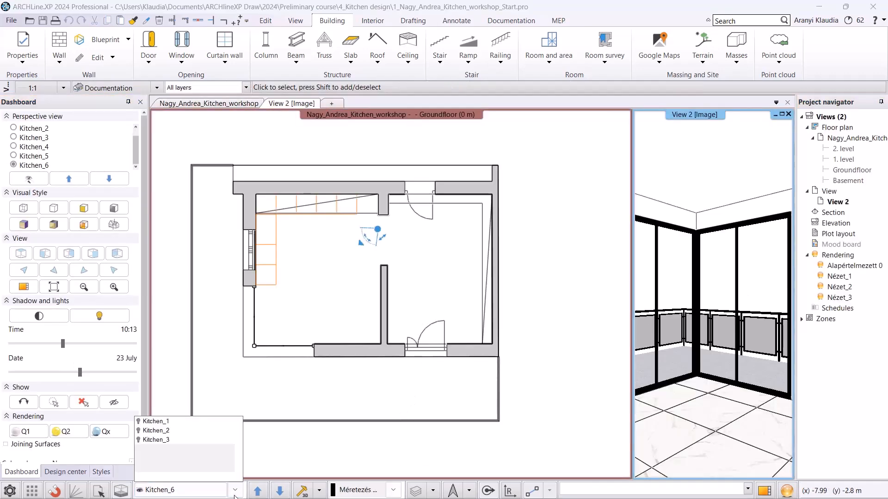
click(184, 423)
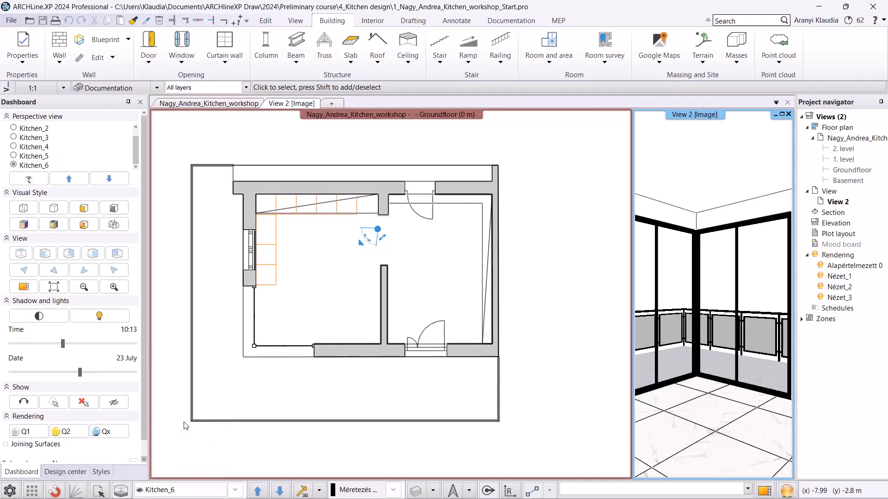
click(347, 273)
Save the project as Kitchen_AK in the 4_Kitchen design folder.
click(9, 20)
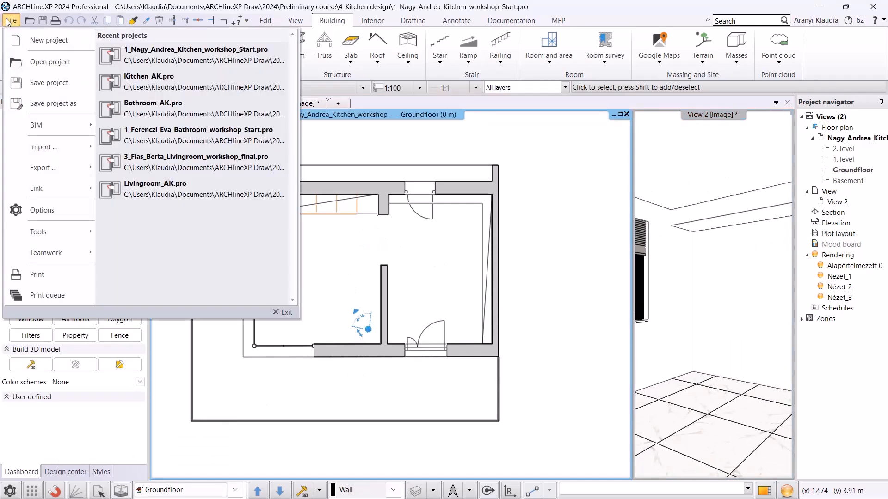
key(Escape)
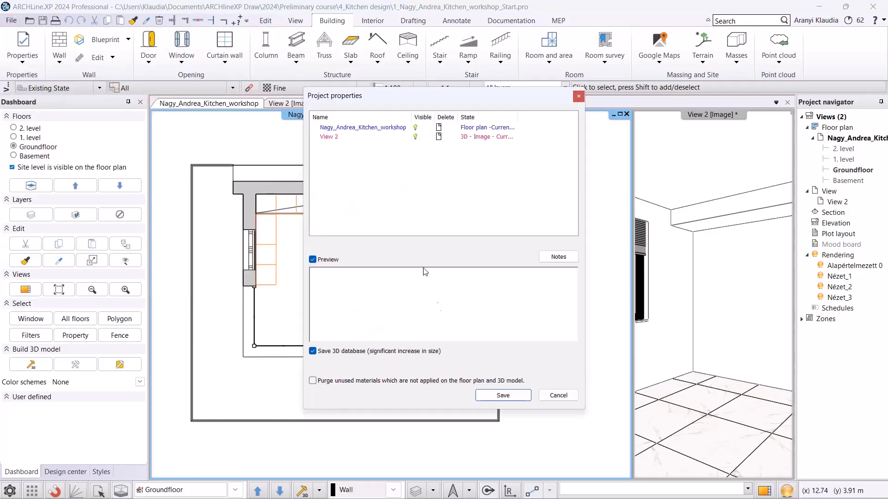
click(507, 397)
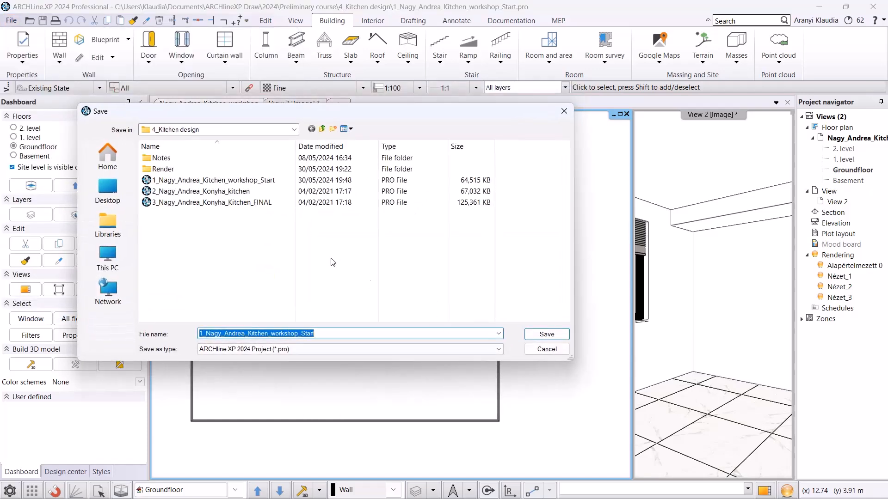
text(Kitchen_AK)
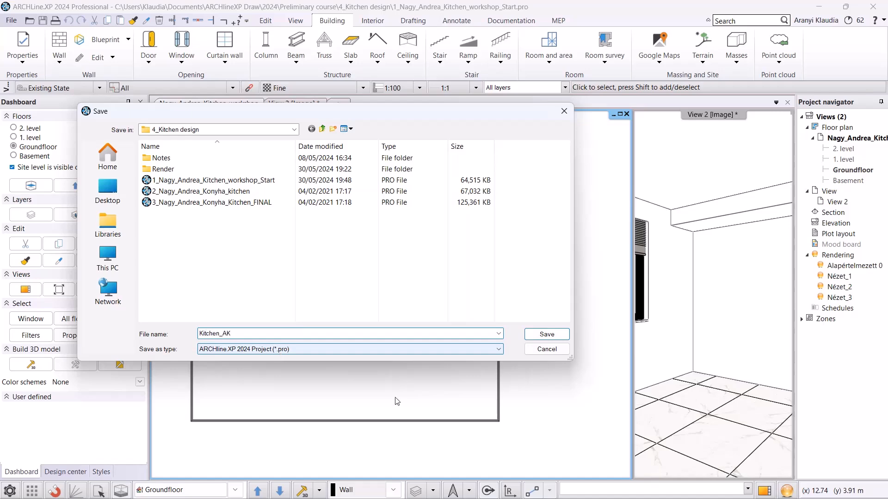
click(540, 336)
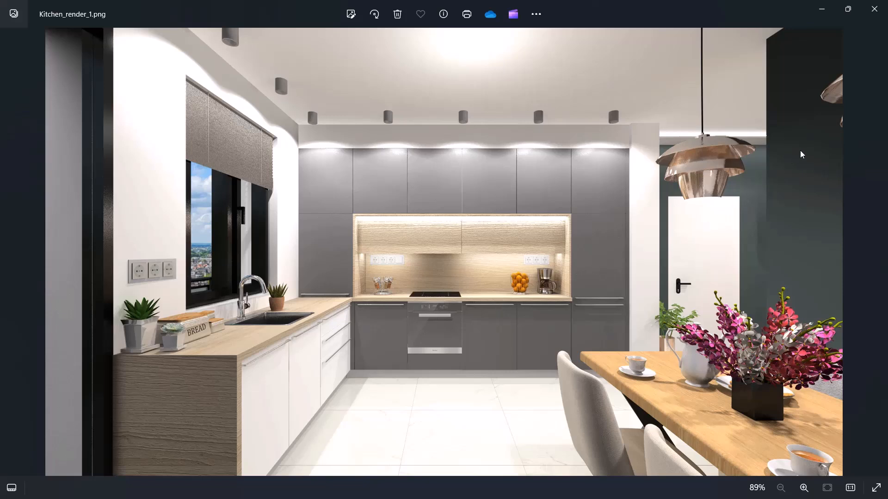
Close the reference kitchen render image and open the KBB Cabinet editor.
click(874, 9)
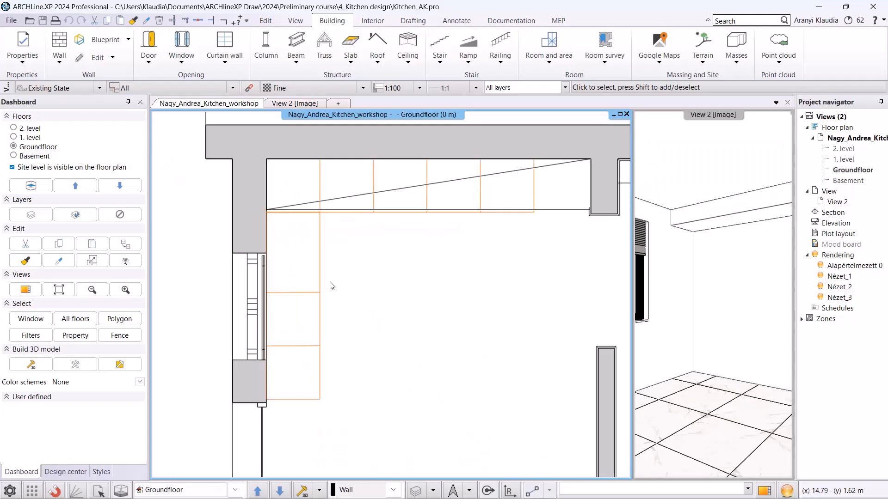
click(373, 20)
click(627, 61)
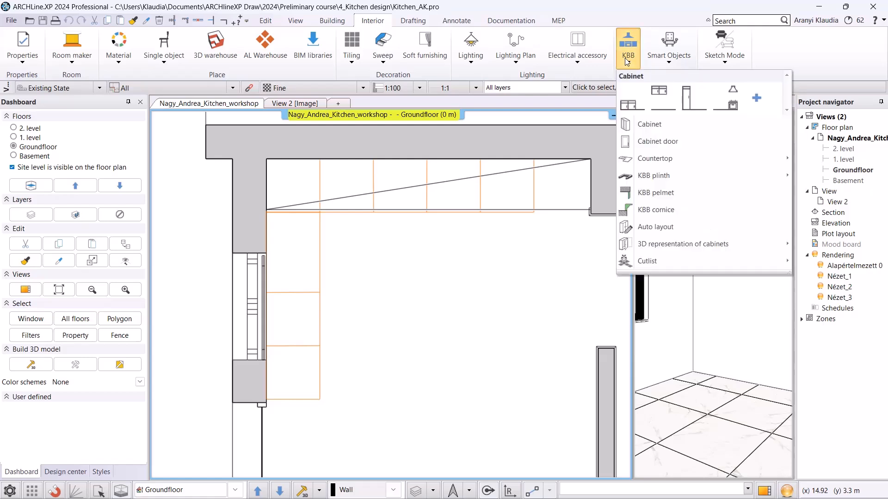
click(635, 129)
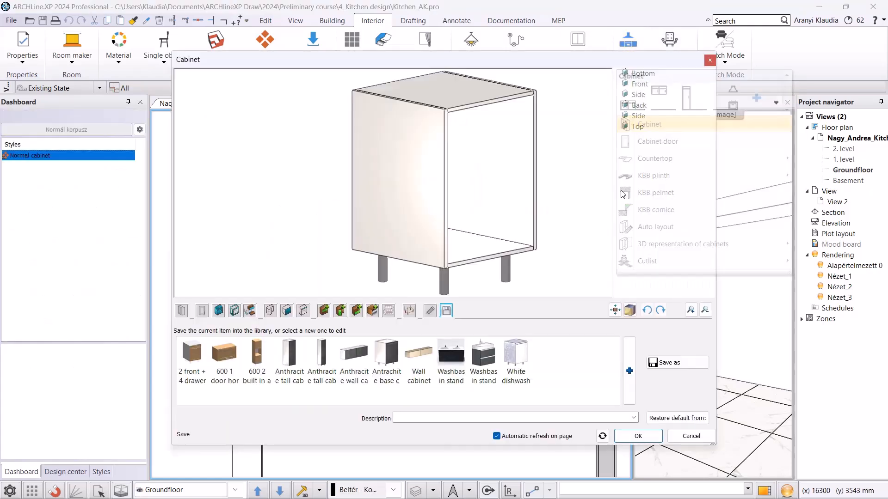
Set the cabinet depth to 550 mm, carcass height to 760 mm and space for legs to 100 mm.
click(181, 310)
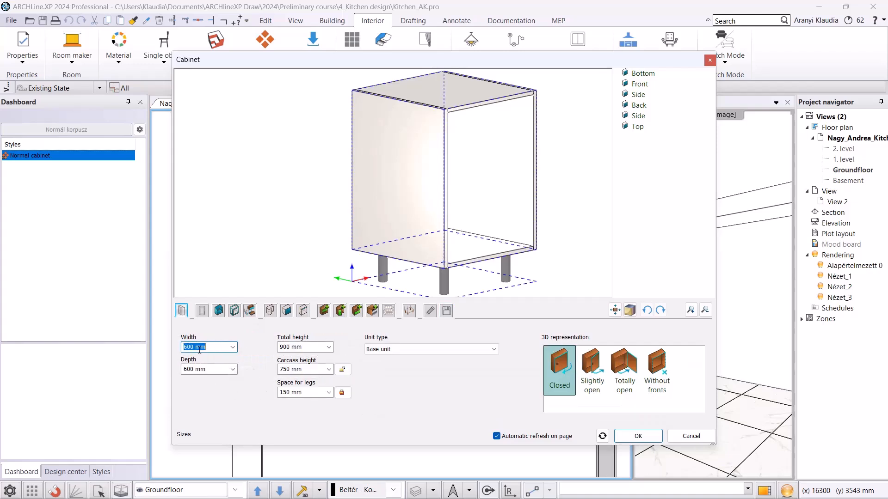
triple_click(206, 370)
text(550)
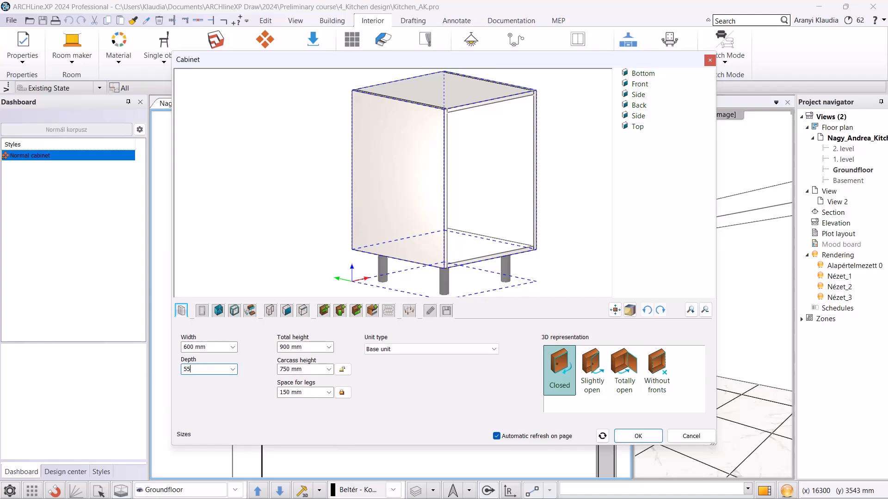
click(284, 370)
click(283, 370)
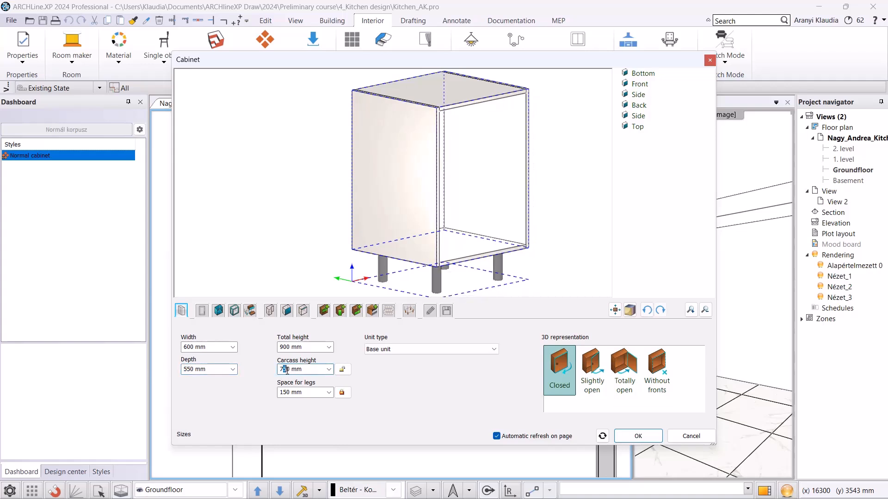
key(Return)
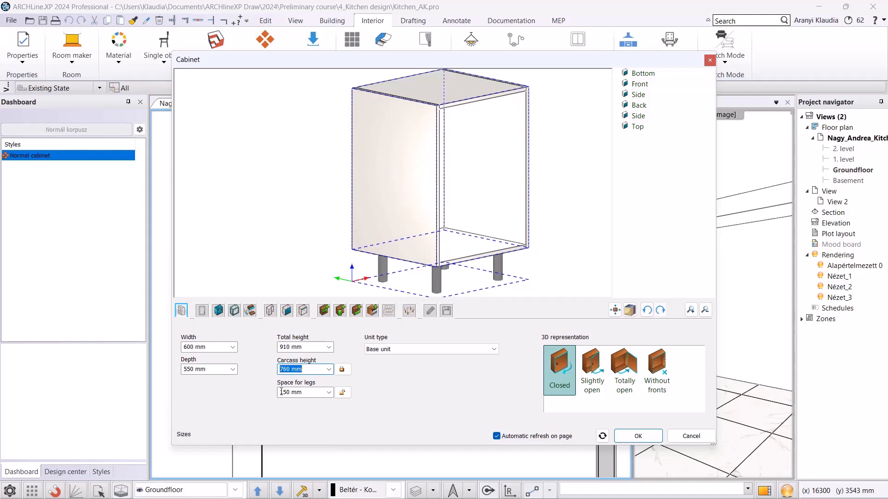
click(289, 392)
text(100)
key(Return)
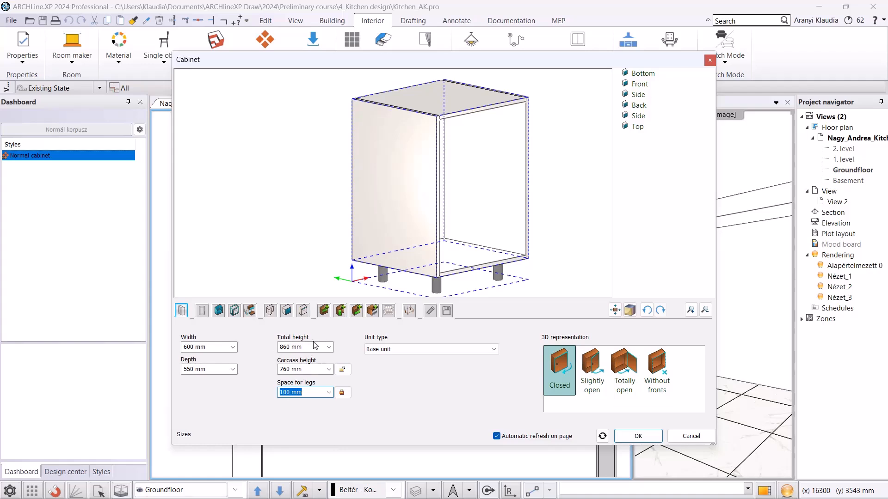
Choose Bar handle simple 120 as the default handle for the cabinet fronts.
click(202, 312)
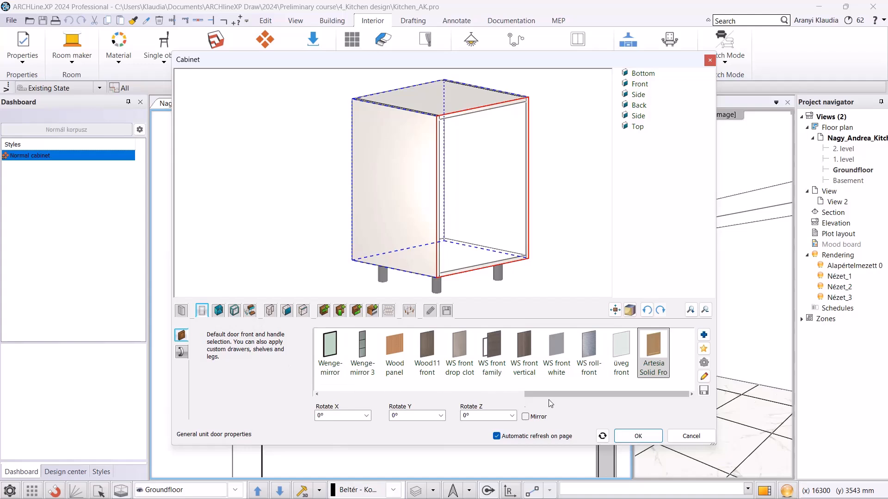
drag(540, 395, 334, 396)
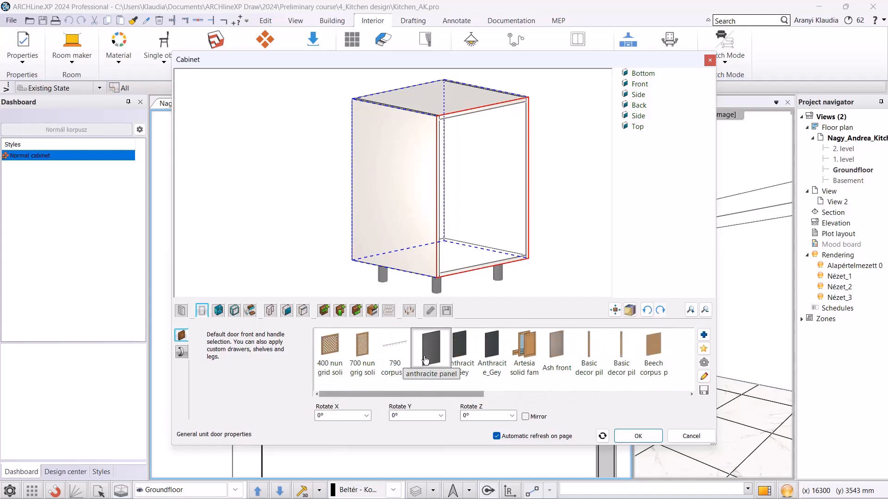
click(181, 353)
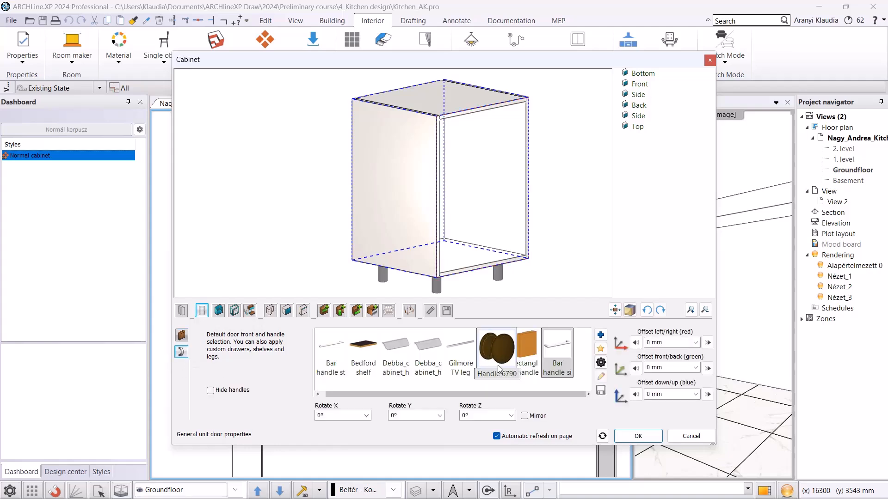
click(556, 357)
Unlink top and back panels from the side panel settings, giving the top panels Sink Corpus P.
click(220, 312)
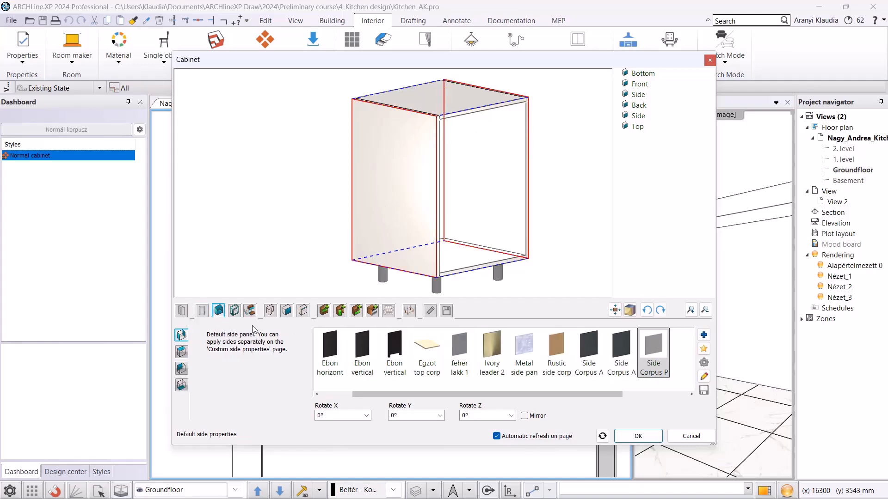
click(182, 353)
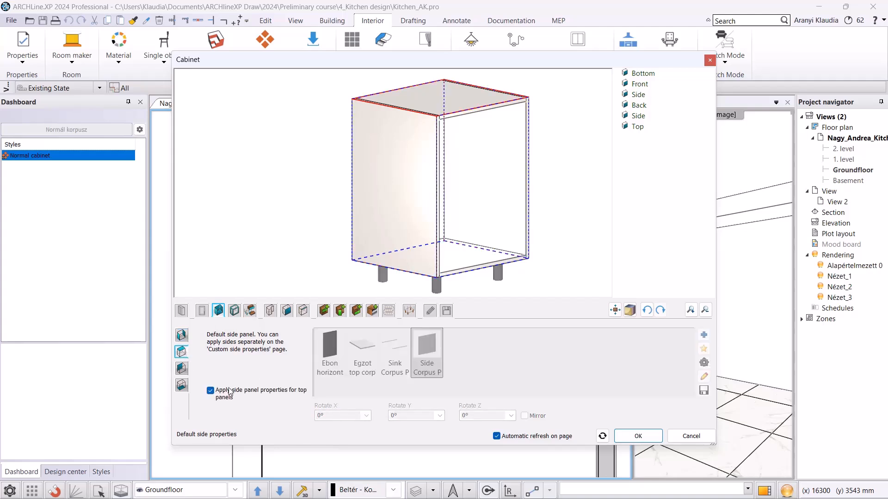
click(210, 391)
click(395, 350)
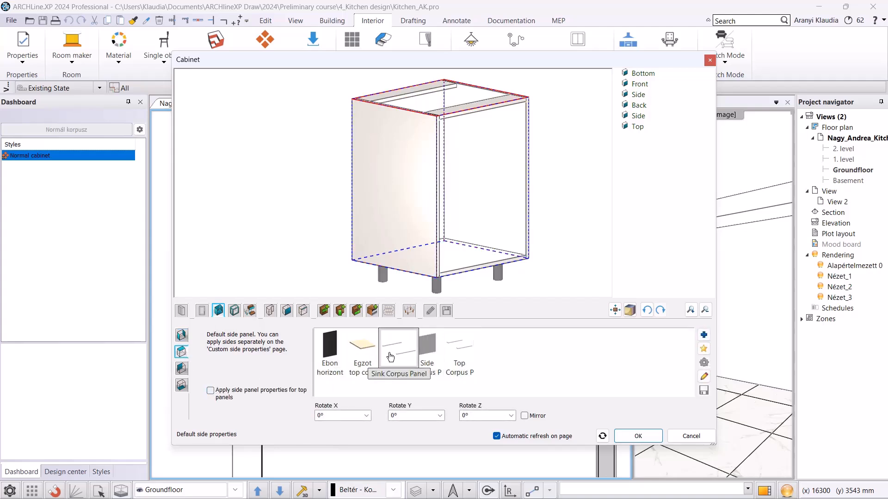
click(181, 368)
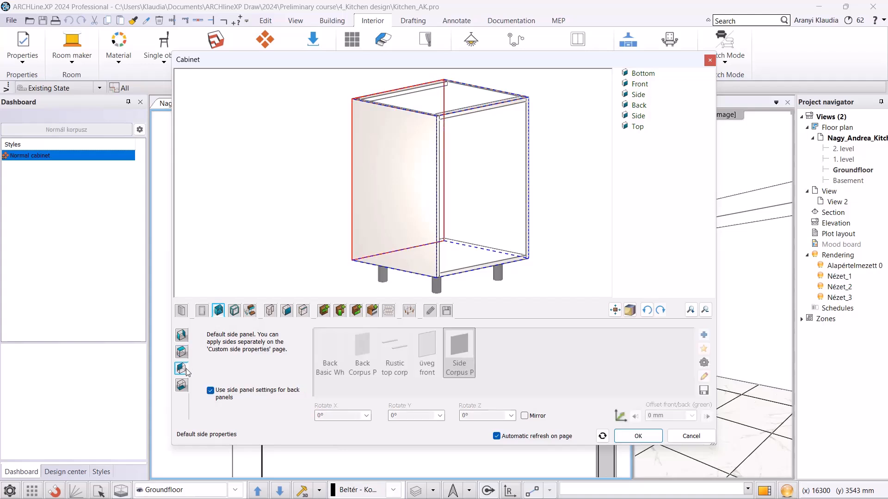
click(211, 391)
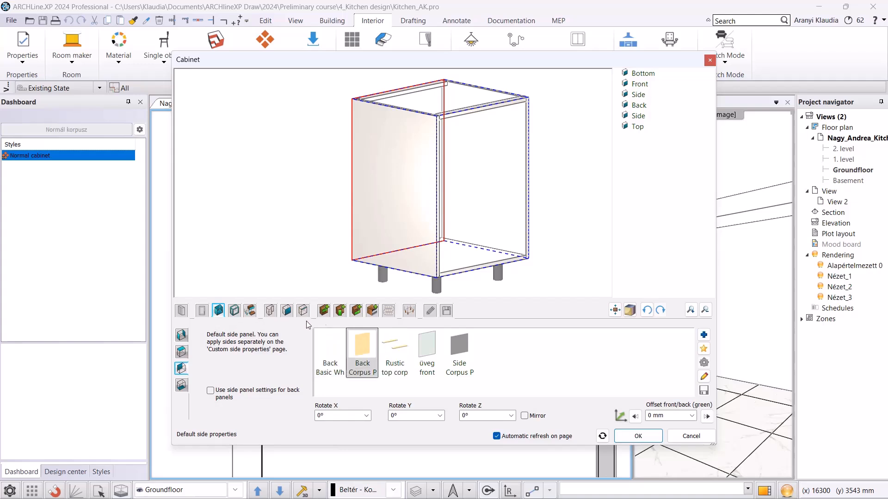
Add a full-overlay Left or Right door and place its handle stretched at a custom top-centre position.
click(341, 311)
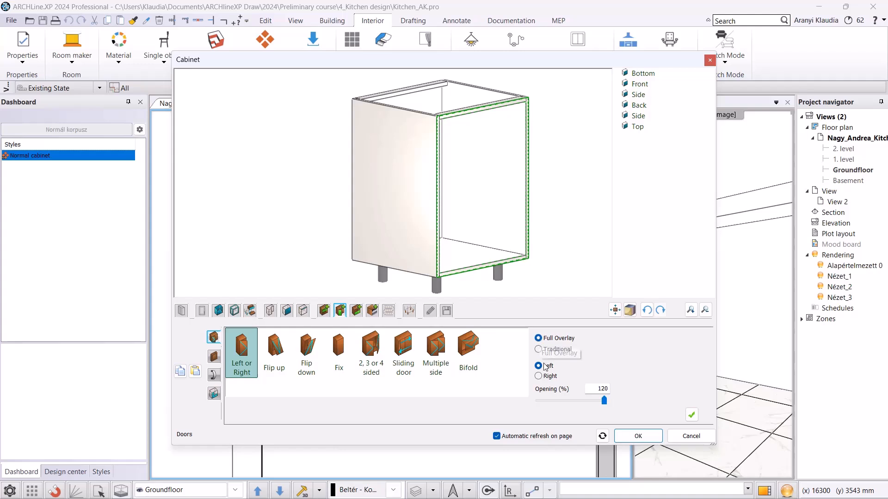
click(692, 415)
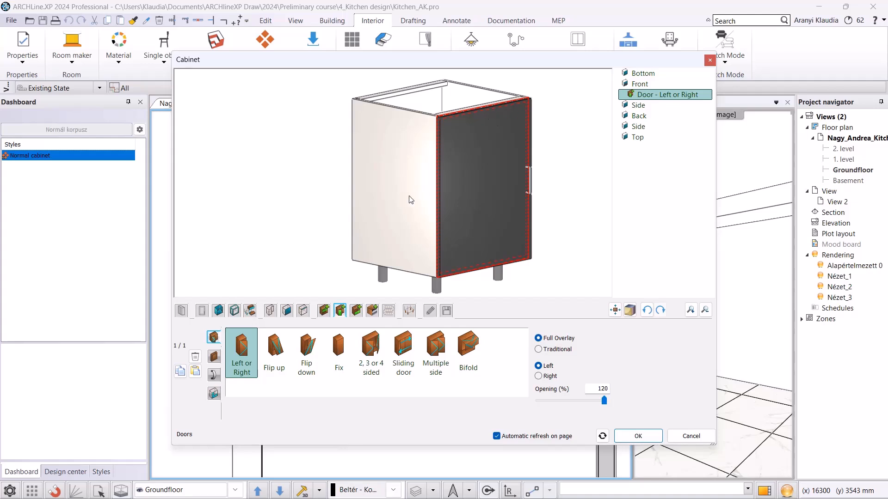
click(214, 375)
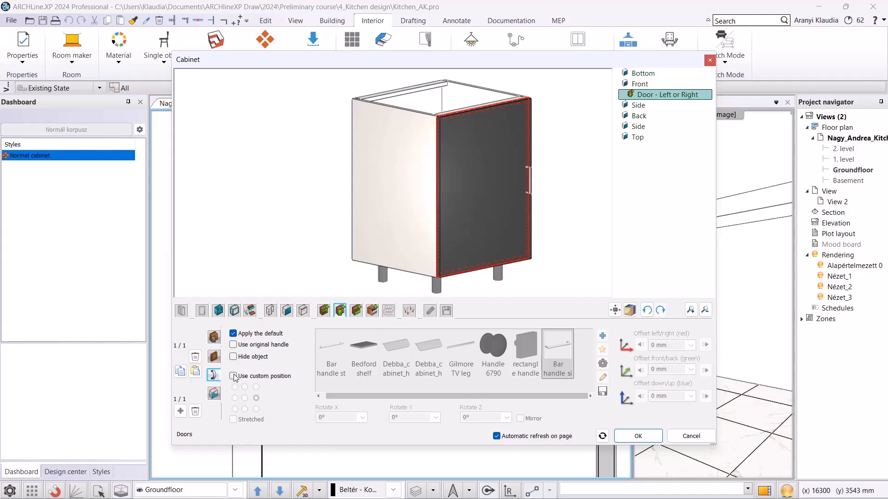
click(233, 377)
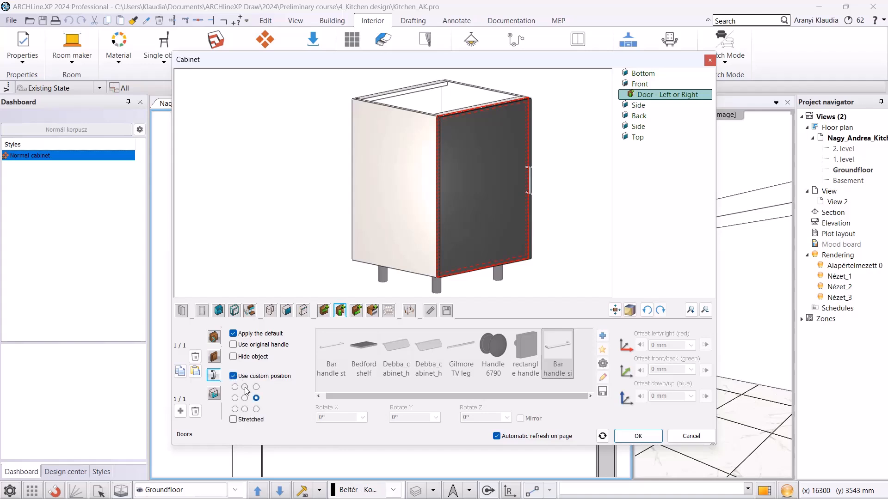
click(245, 387)
click(233, 420)
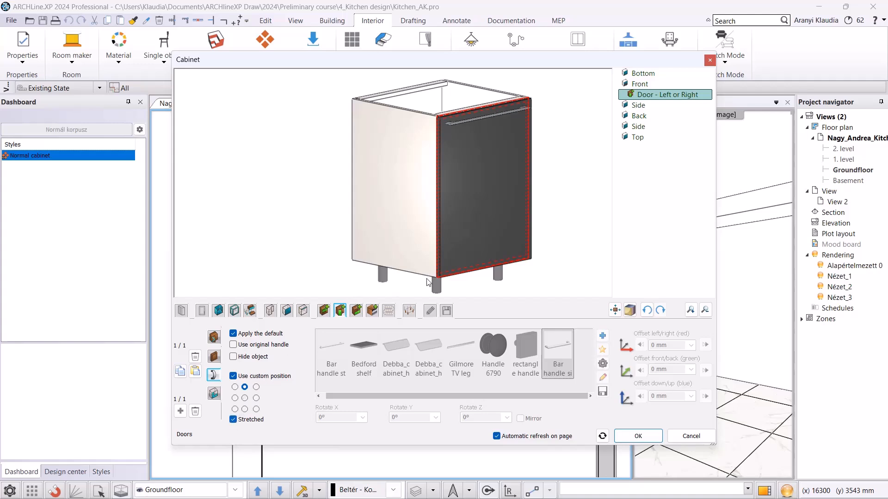
Set the cabinet's 2D representation to With closed doors.
click(430, 310)
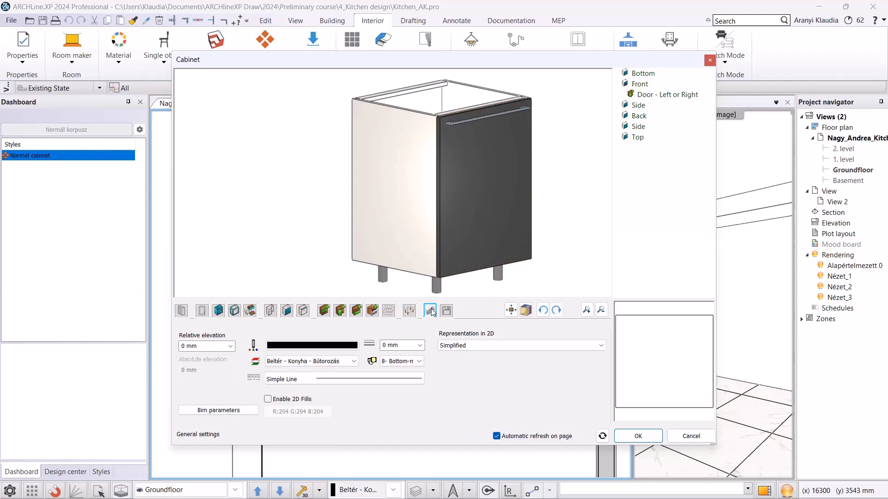
click(530, 347)
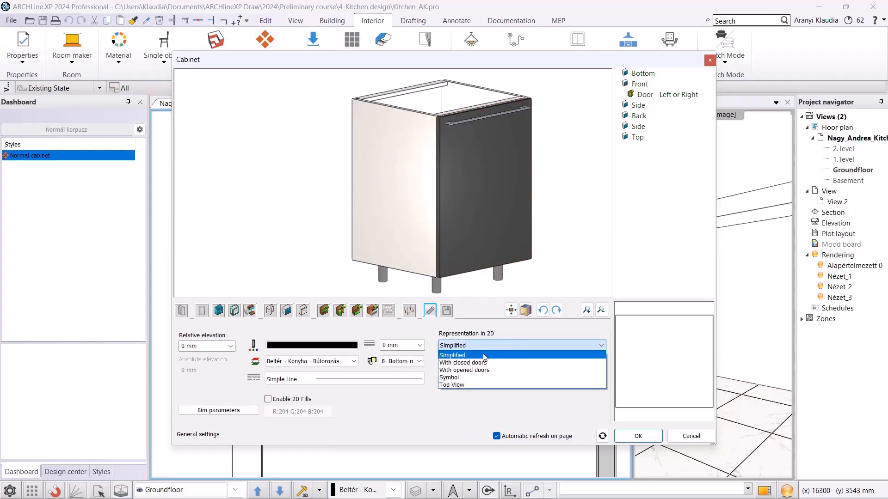
click(477, 364)
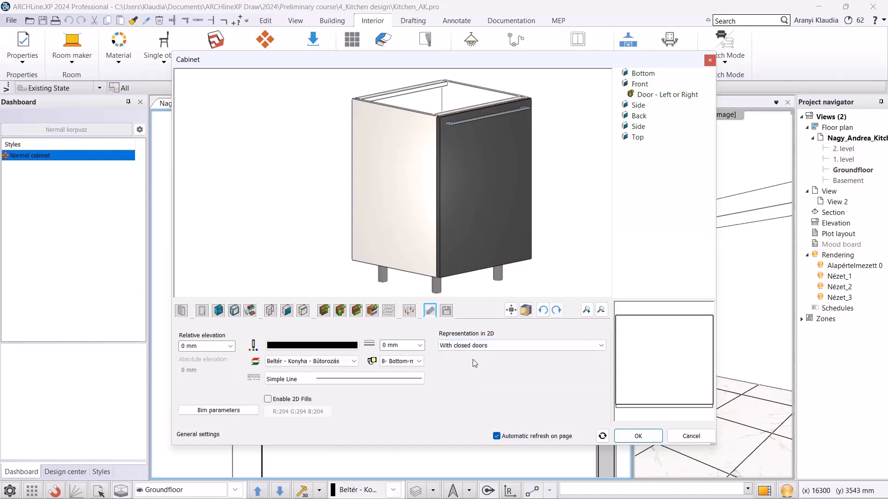
Save the cabinet to the library as Antrachite base cab under KITCHEN, Base Cabinets.
click(452, 314)
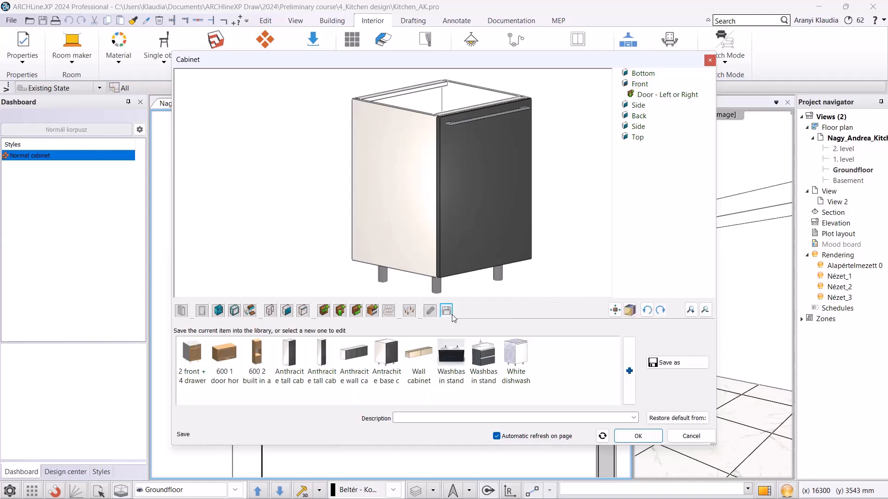
click(674, 365)
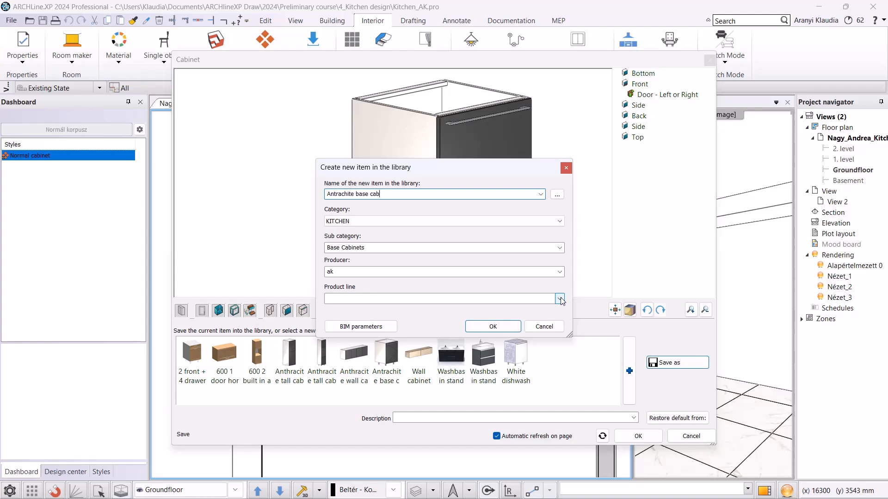
click(492, 327)
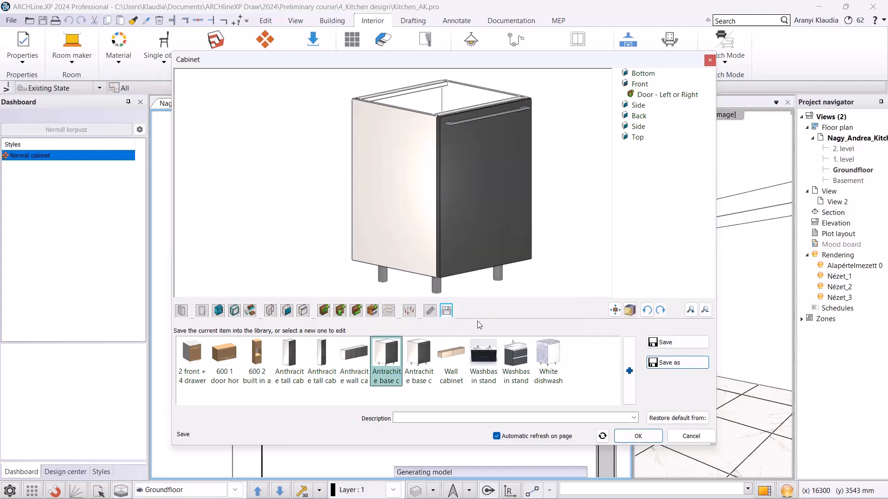
Place the saved Antrachite base cabinet in the floor plan at the corner of the upper wall.
click(395, 365)
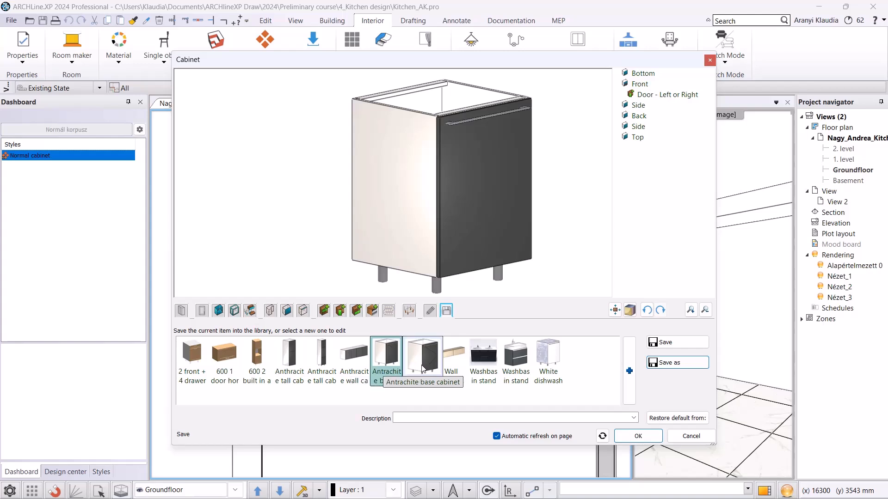
click(644, 438)
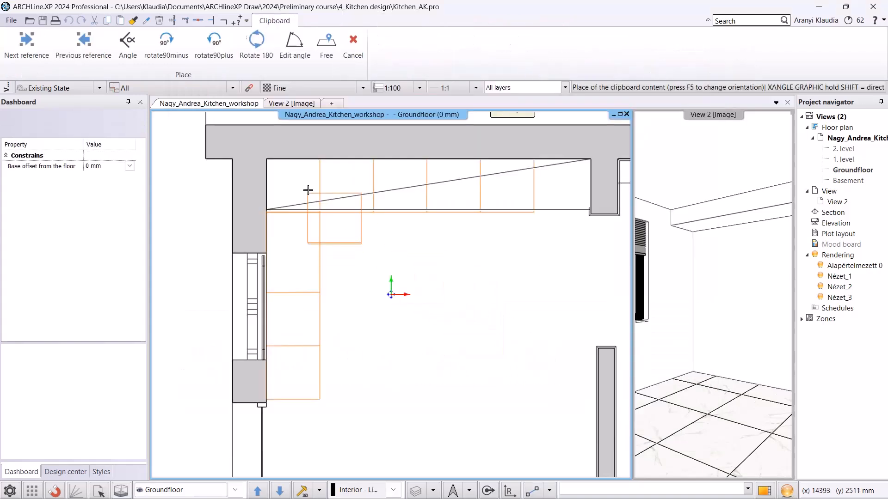
scroll(291, 172, up, 3)
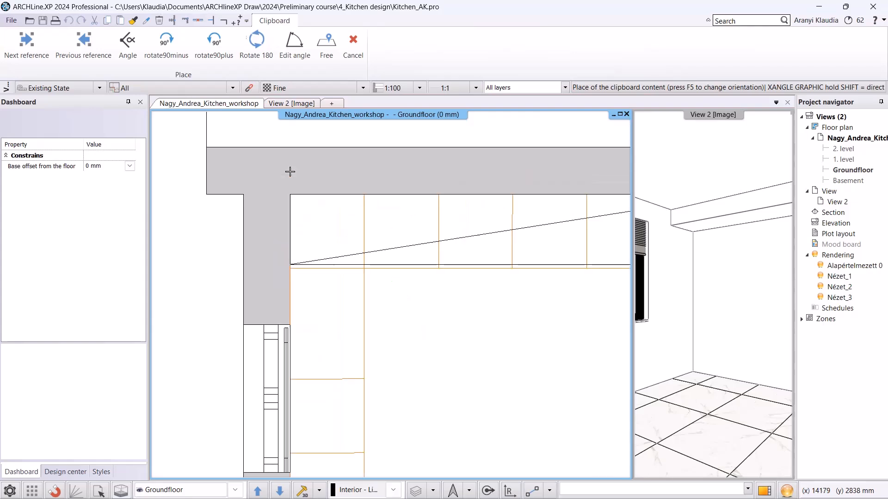
click(306, 217)
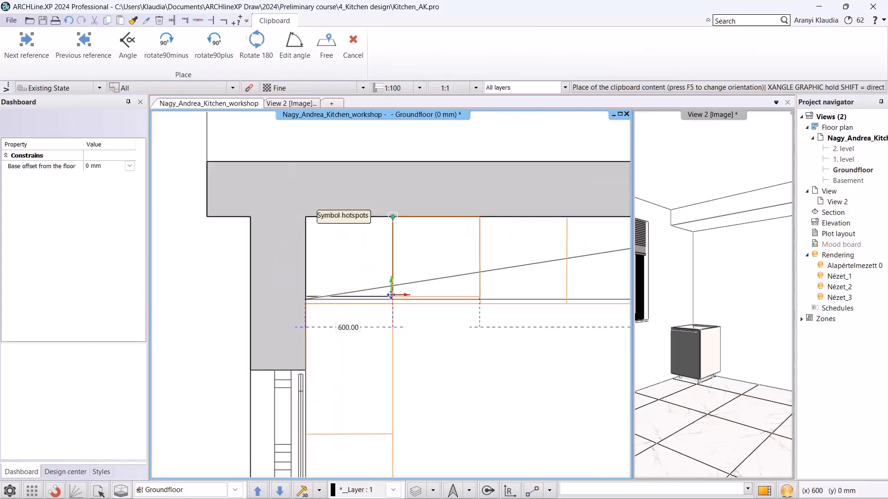
Place four more copies of the cabinet side by side along the same wall and finish placing.
click(393, 217)
middle_drag(480, 241, 368, 240)
click(368, 217)
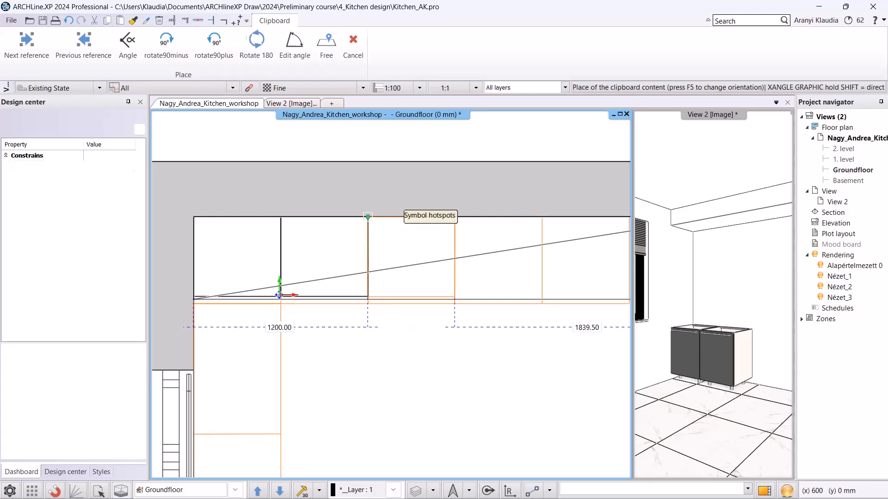
click(457, 220)
middle_drag(571, 232, 462, 218)
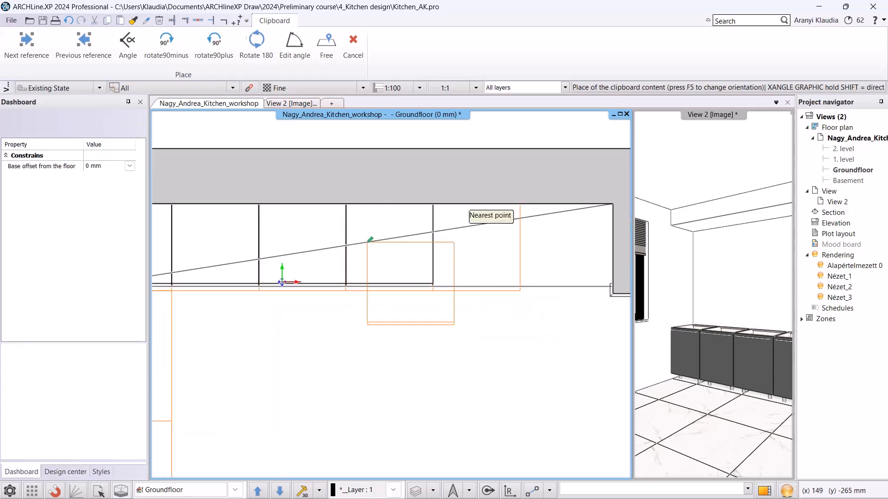
click(433, 203)
key(Escape)
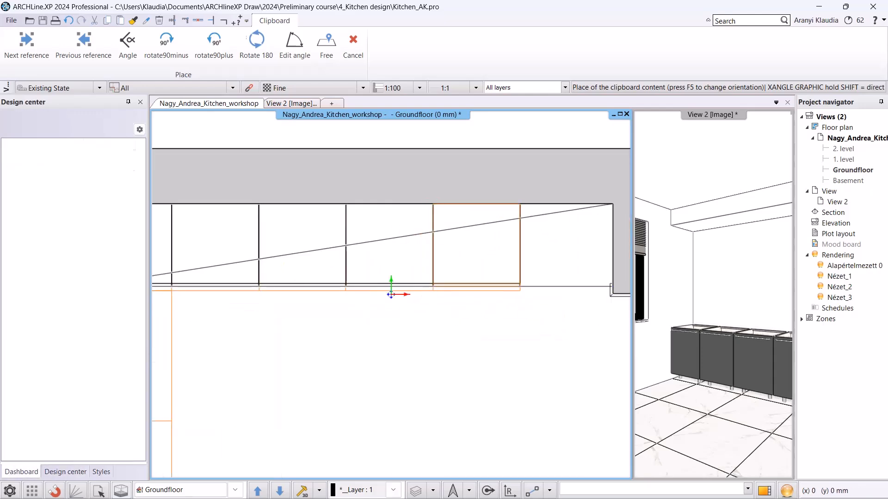
Delete the second cabinet from the left in the 3D view.
scroll(396, 304, down, 2)
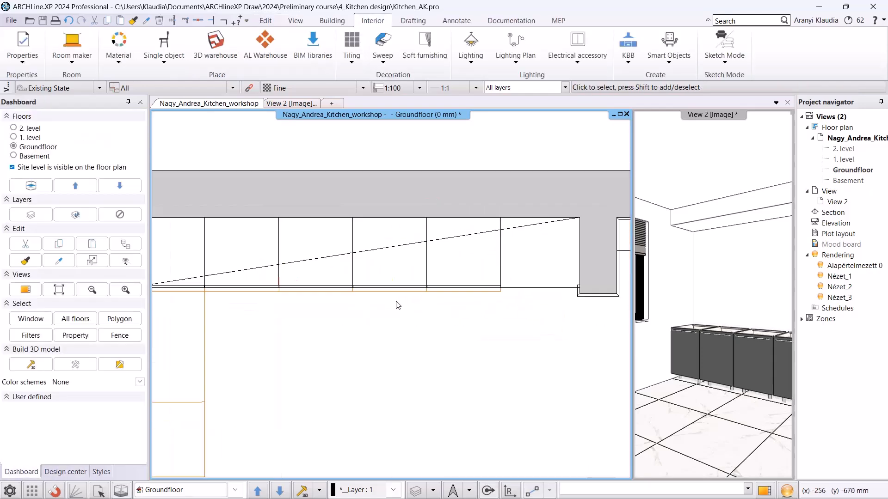
click(291, 104)
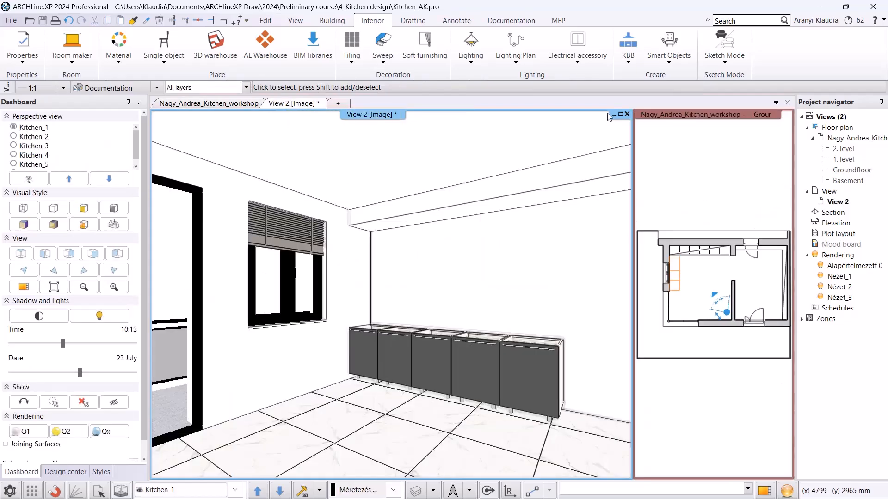
click(881, 103)
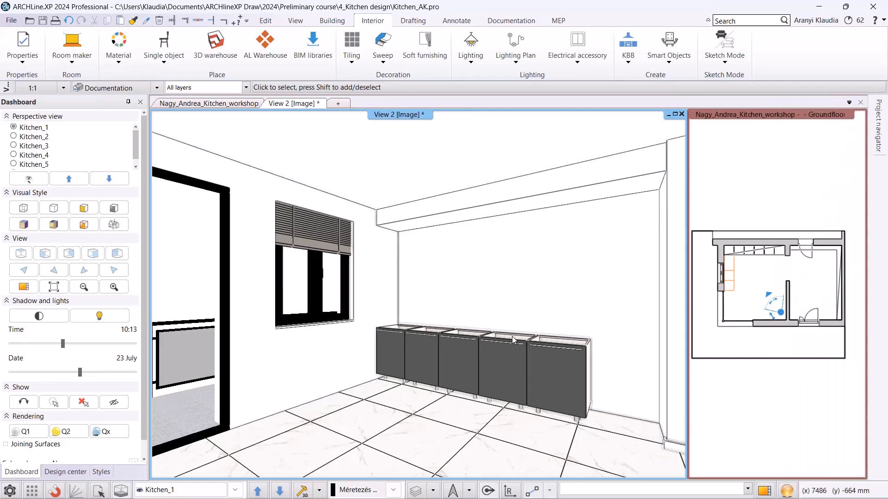
click(427, 348)
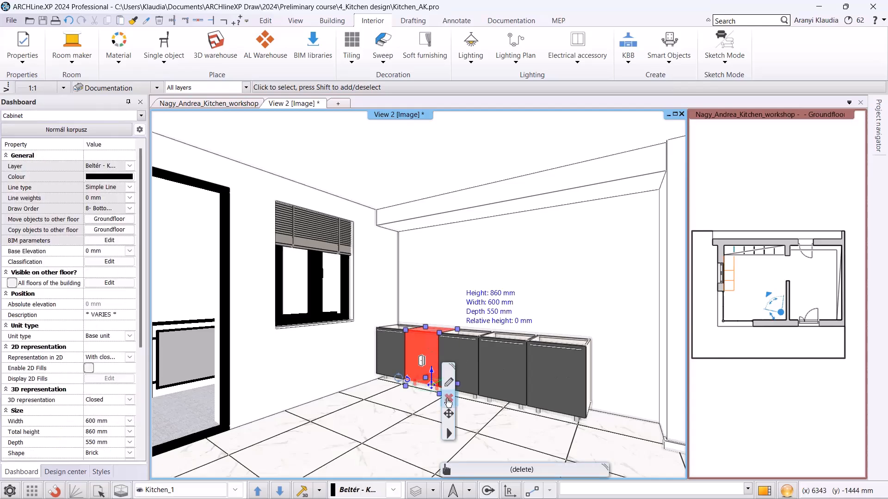
click(446, 397)
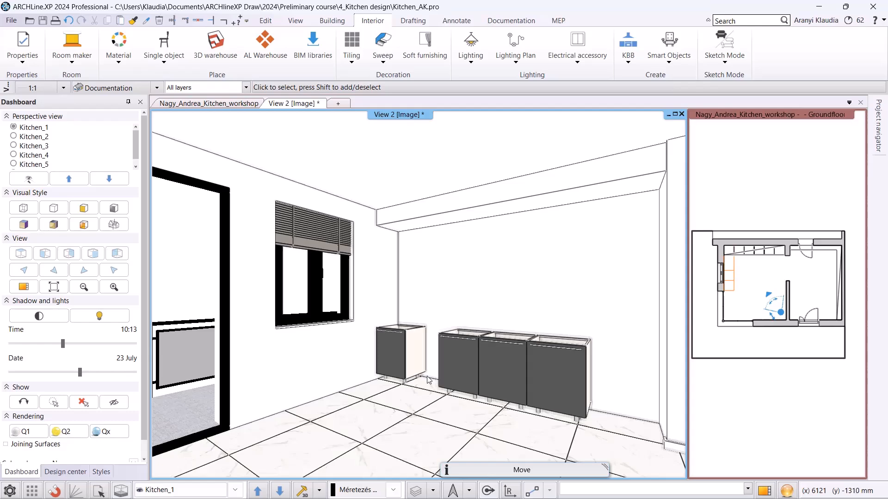
Open the first cabinet in the cabinet editor and set its width to 1200 mm.
click(396, 357)
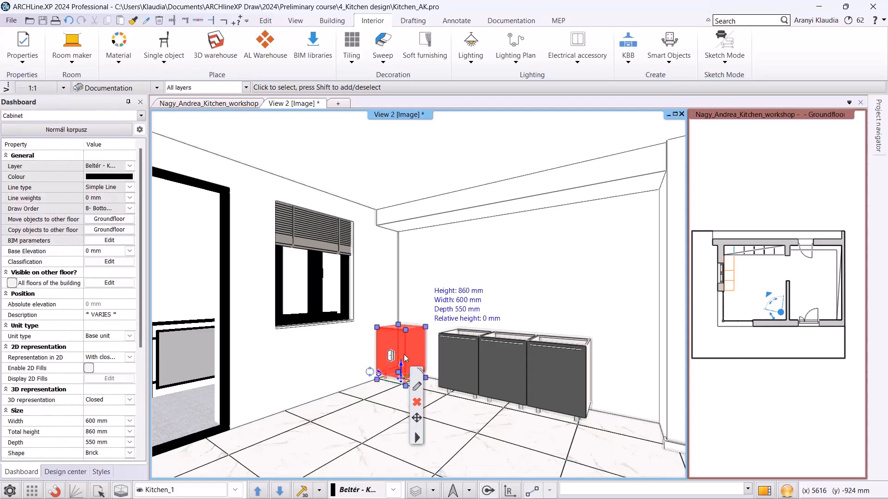
click(417, 385)
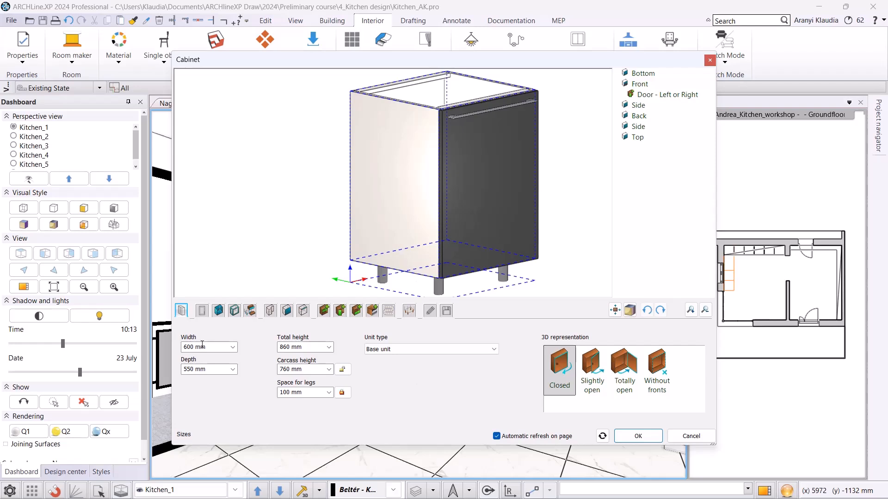
drag(206, 345, 165, 347)
text(1200)
key(Return)
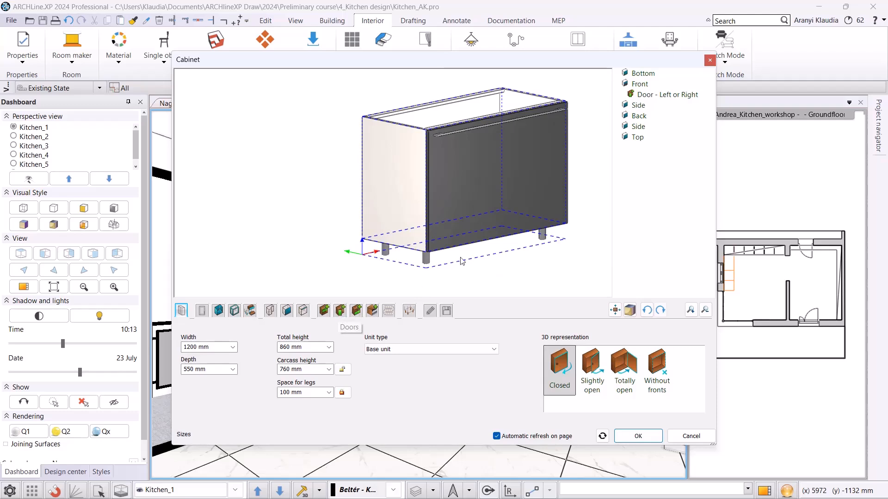
Remove the existing door from the cabinet's front.
click(489, 176)
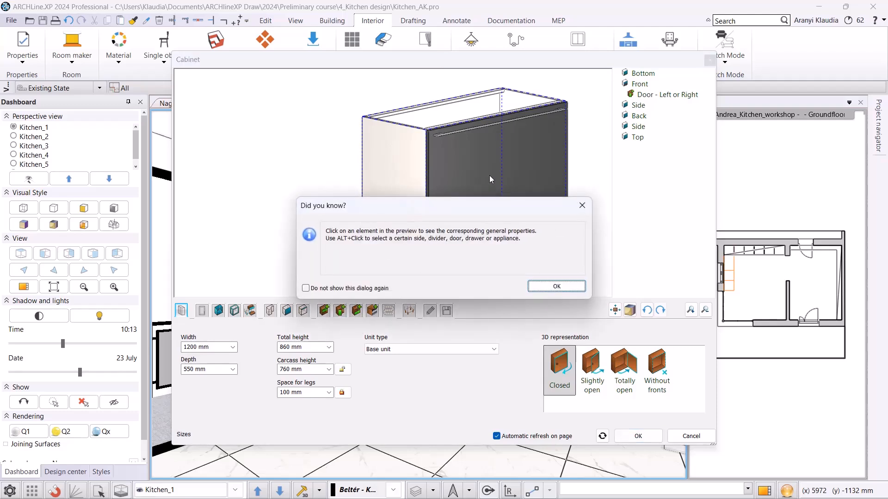
click(557, 286)
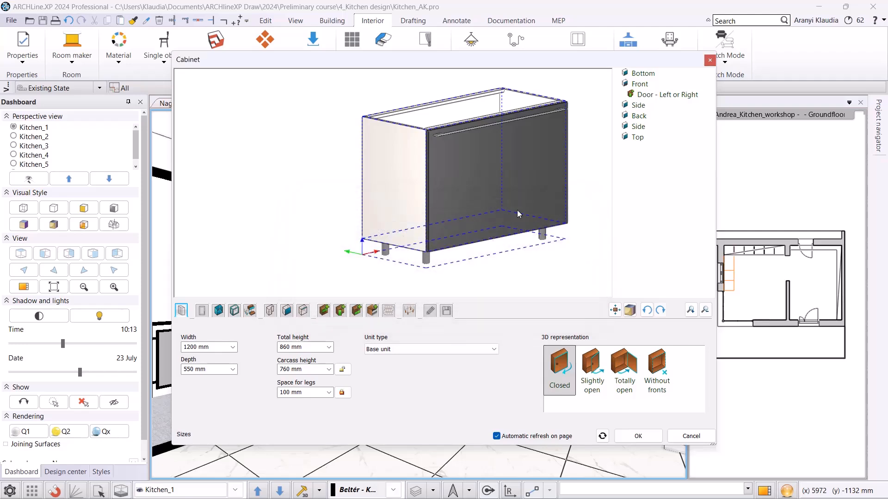
click(493, 198)
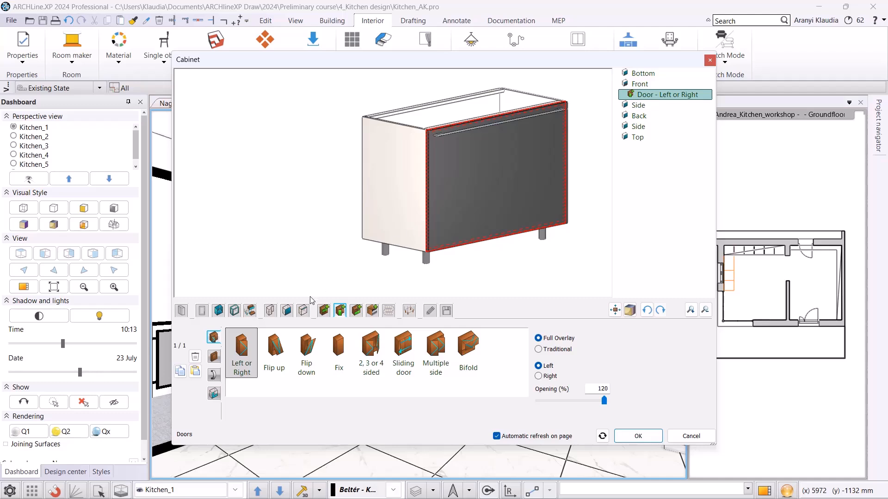
click(195, 356)
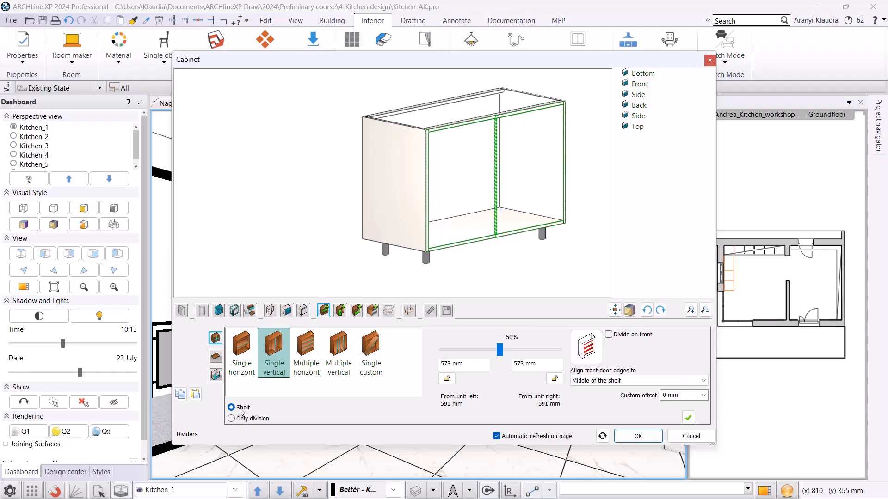
Divide the front with a single vertical division only, making the left section 600 mm wide.
click(232, 419)
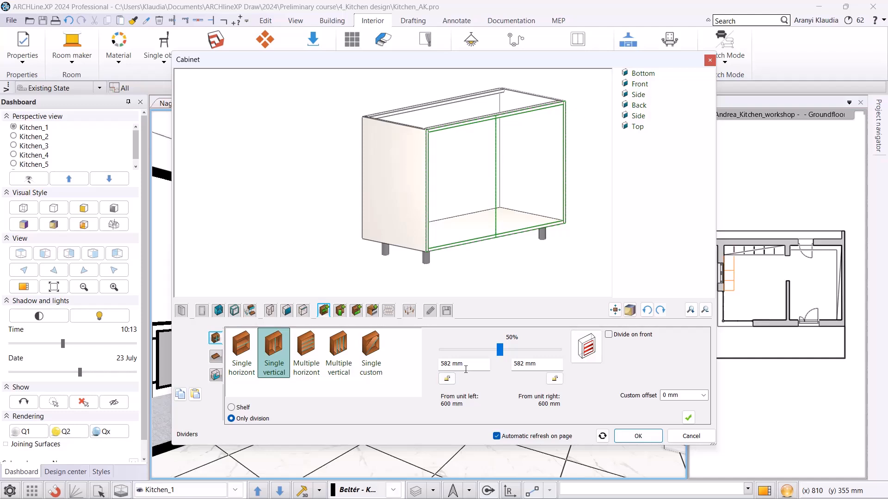
drag(467, 369, 359, 354)
text(600)
click(688, 418)
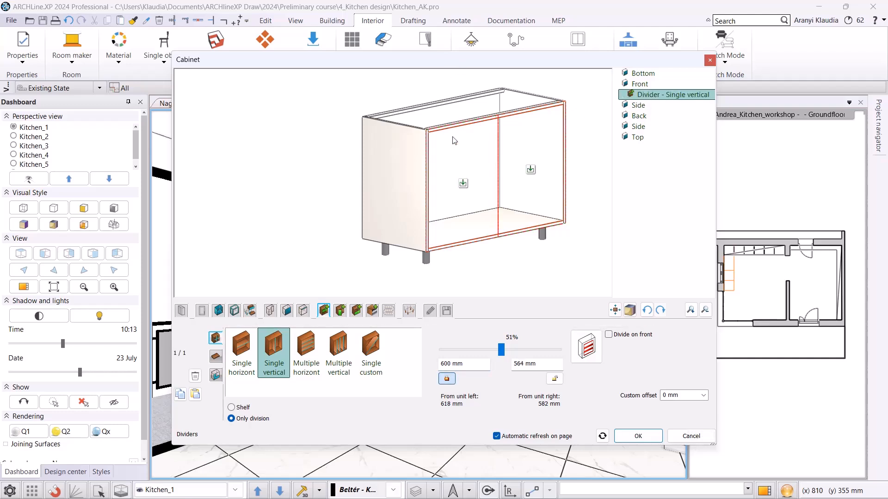
Add a fixed full-overlay door to the left compartment.
click(463, 183)
click(341, 311)
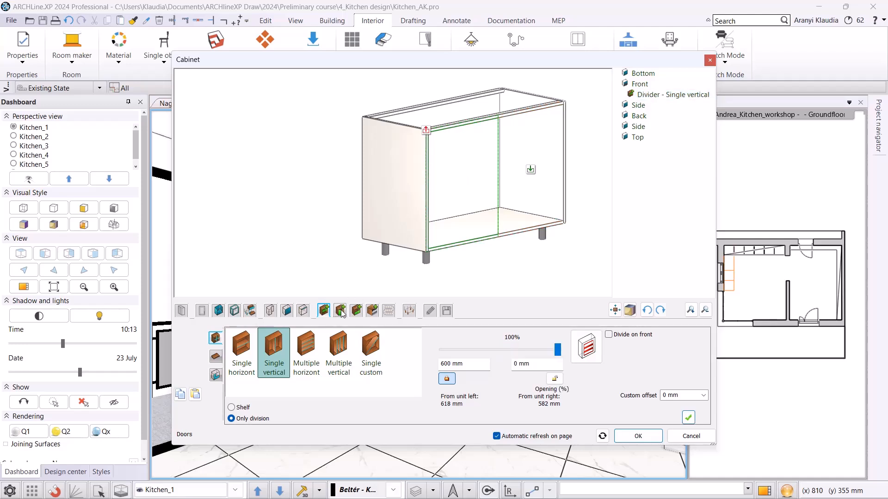
click(342, 352)
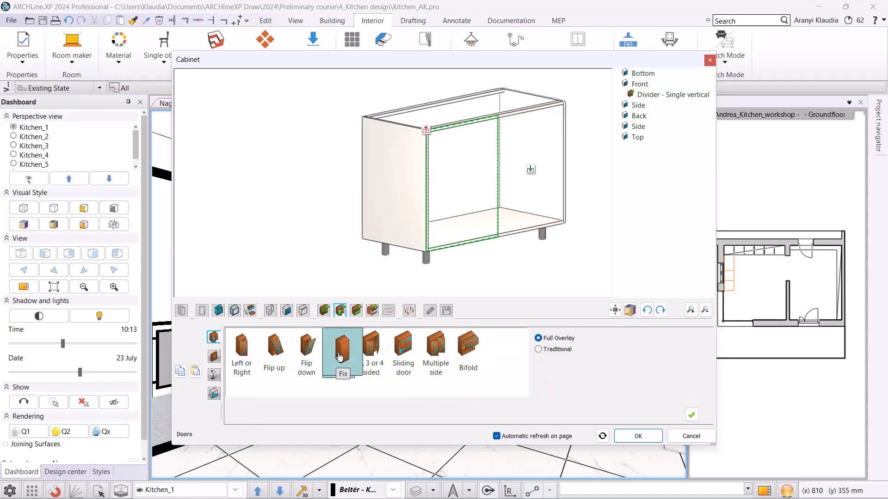
click(692, 415)
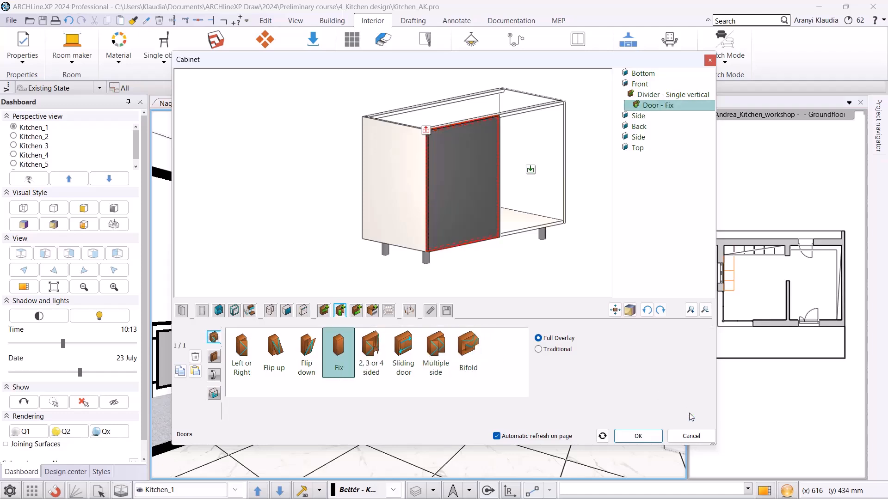
Add a full-overlay Left or Right door, opening left, to the right compartment.
click(535, 175)
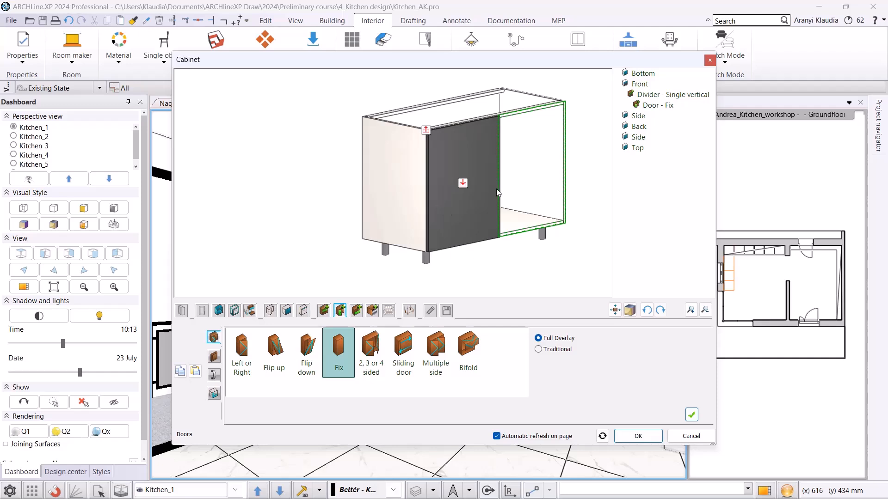
click(254, 356)
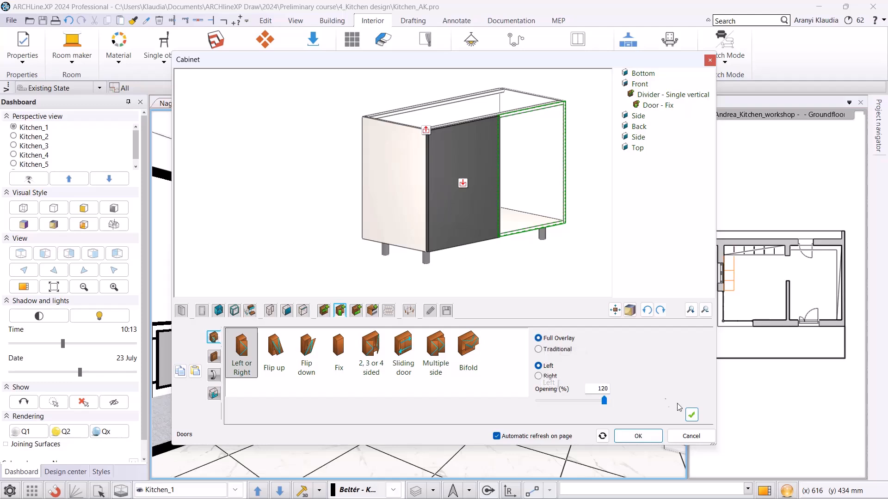
click(693, 416)
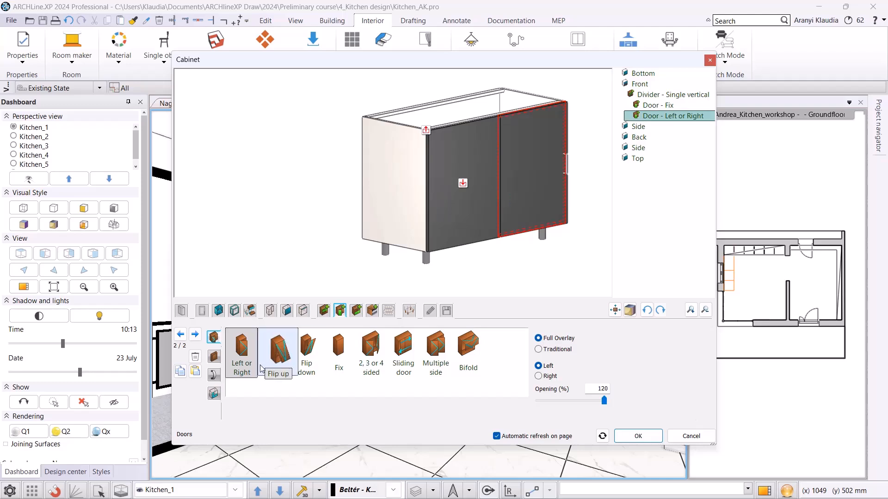
Give the right door's bar handle a custom top-centre position and stretch it across the door.
click(219, 379)
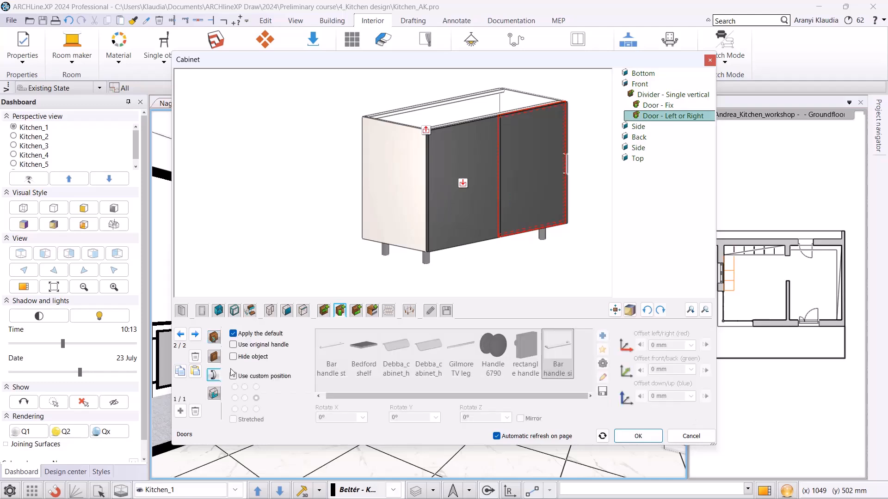
click(234, 376)
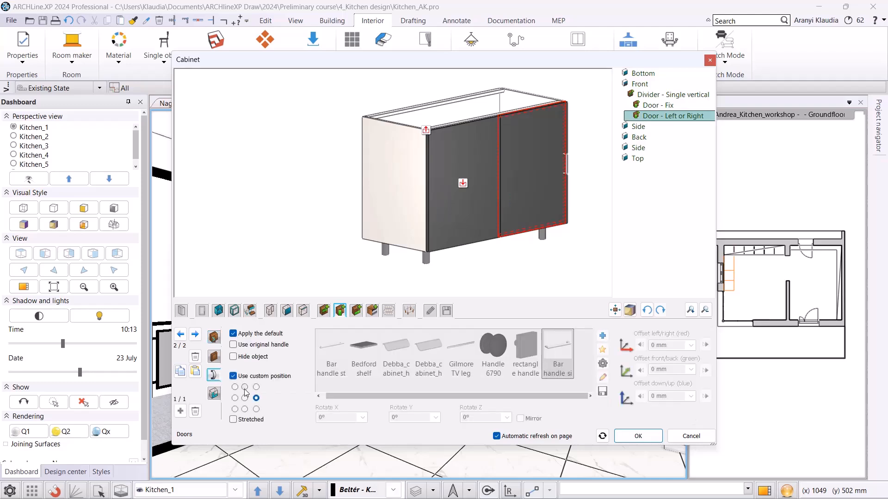
click(245, 387)
click(233, 419)
Save the cabinet as a new library item named Antrachite base corner cabinet and close the cabinet editor.
click(446, 310)
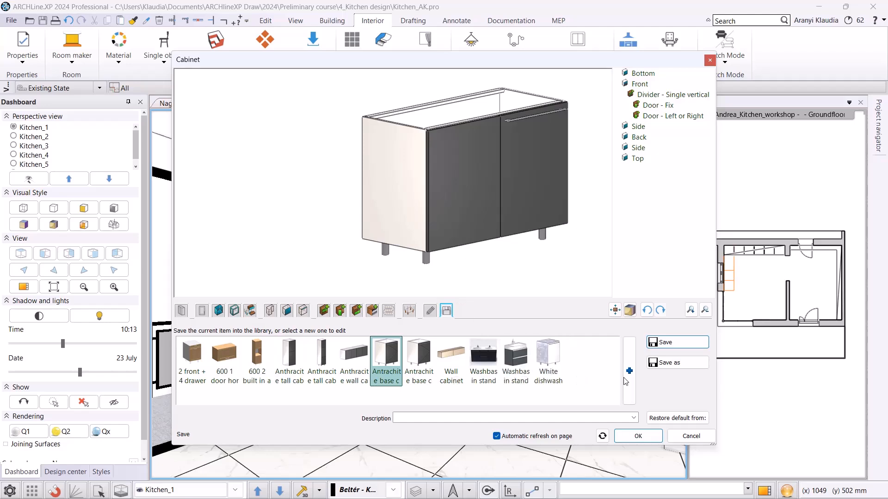
click(669, 363)
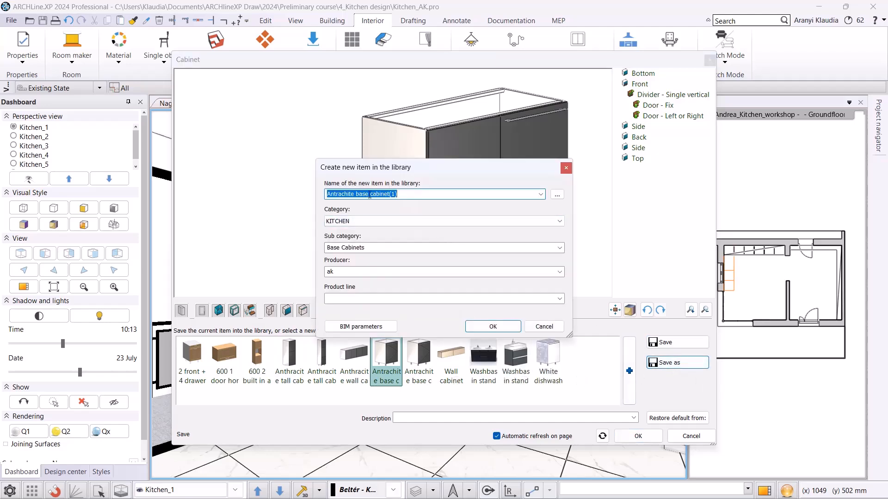
click(399, 194)
key(Left)
key(Left)
key(Left)
key(Left)
key(Left)
key(Left)
key(Left)
key(Left)
key(Left)
key(Left)
text(corner)
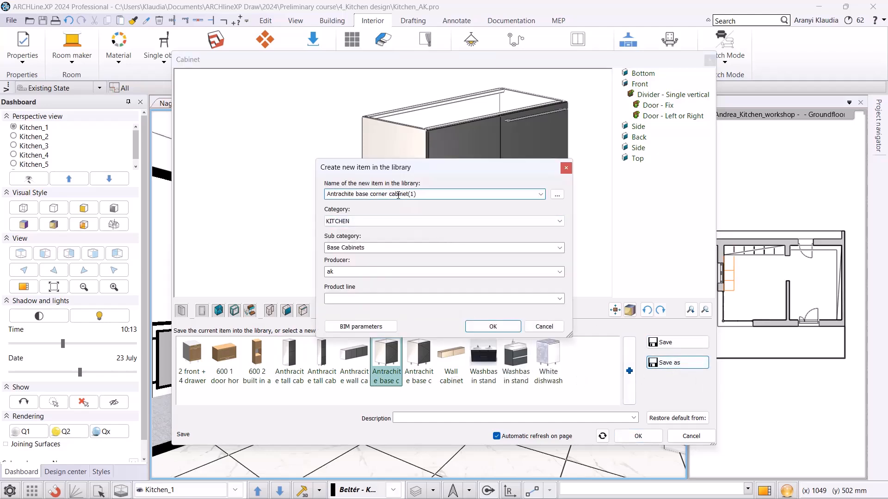
drag(417, 194, 407, 194)
key(BackSpace)
click(493, 326)
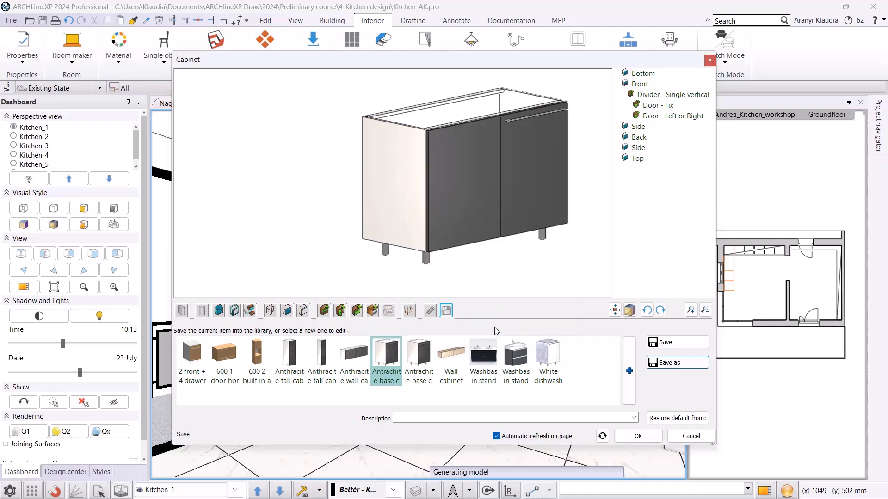
click(448, 364)
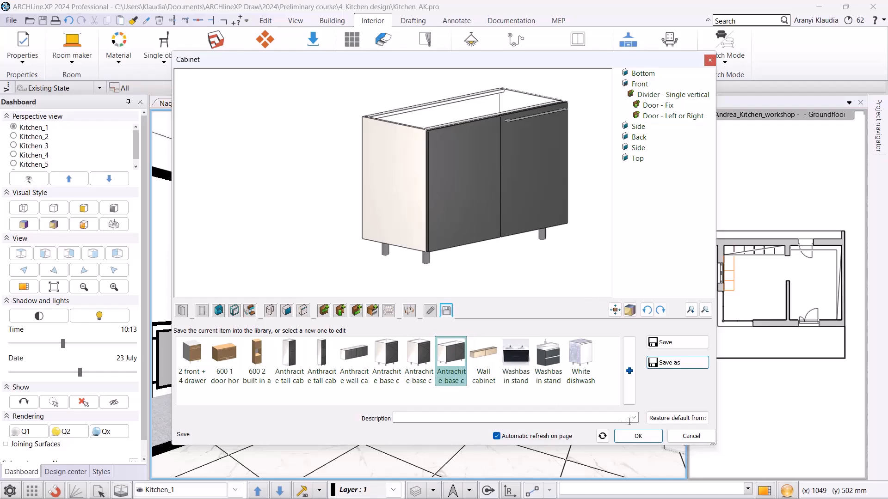
click(638, 436)
Open the middle base cabinet of the run in the cabinet editor and remove its door.
click(427, 380)
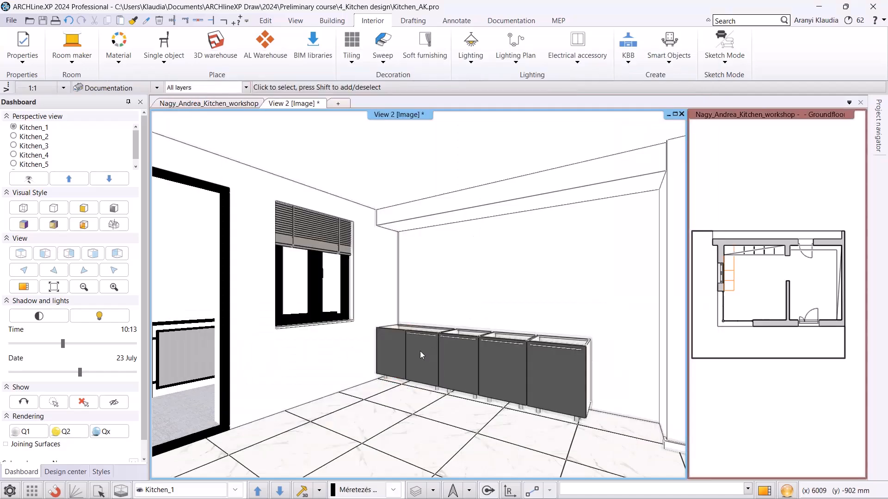
click(461, 360)
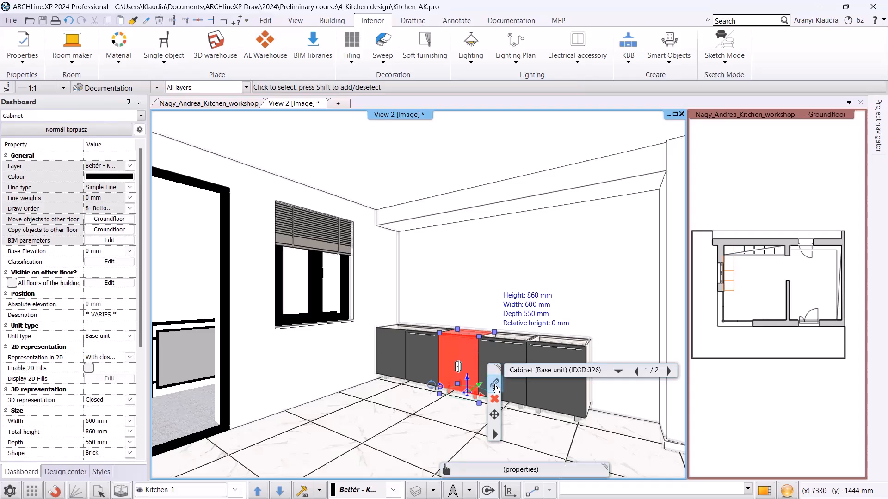
click(495, 384)
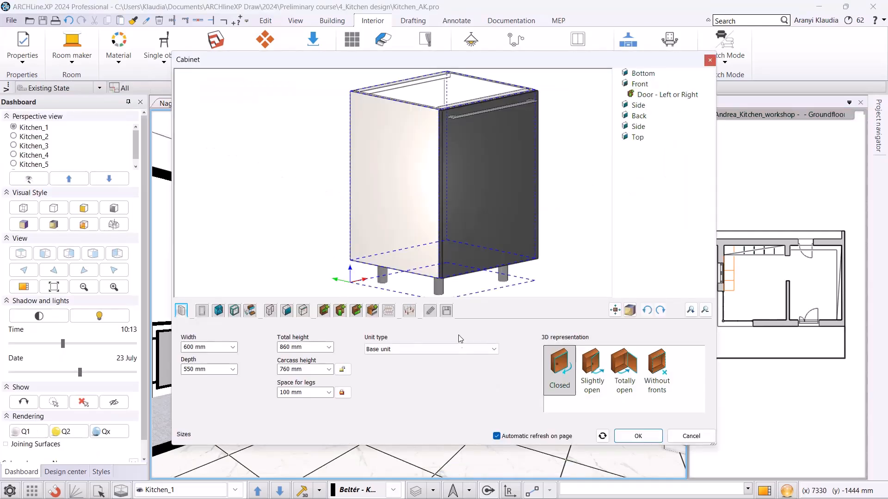
click(483, 183)
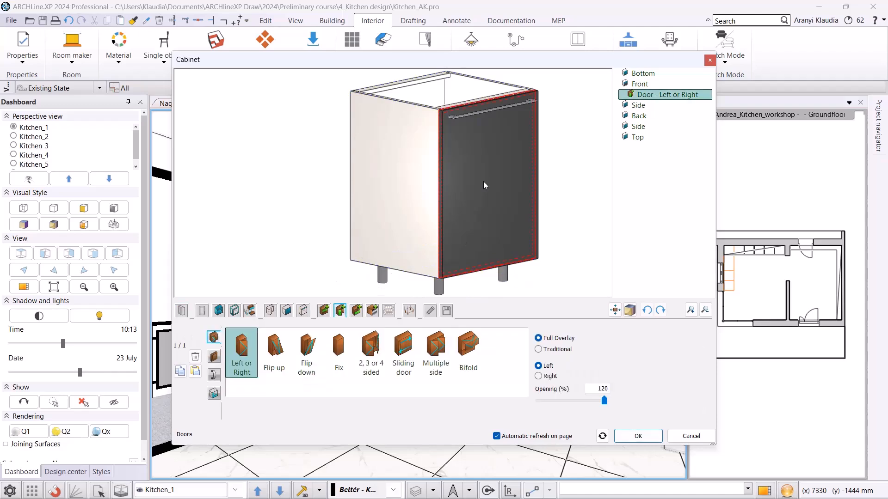
click(195, 358)
Divide the front with a single horizontal shelf, making the bottom section 150 mm high.
click(325, 311)
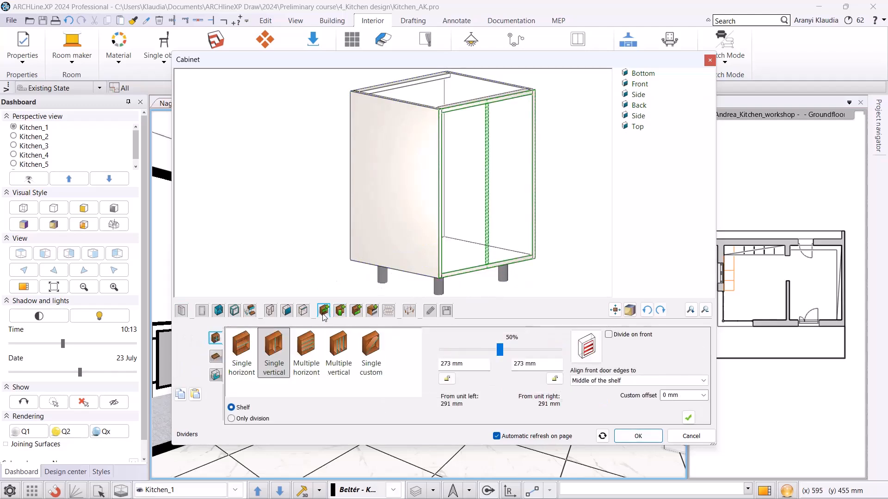
click(240, 365)
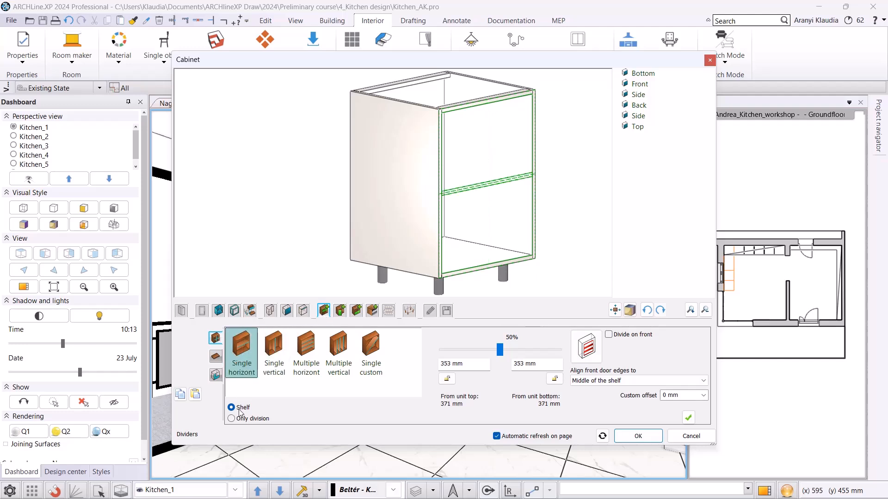
triple_click(535, 365)
text(150)
key(Return)
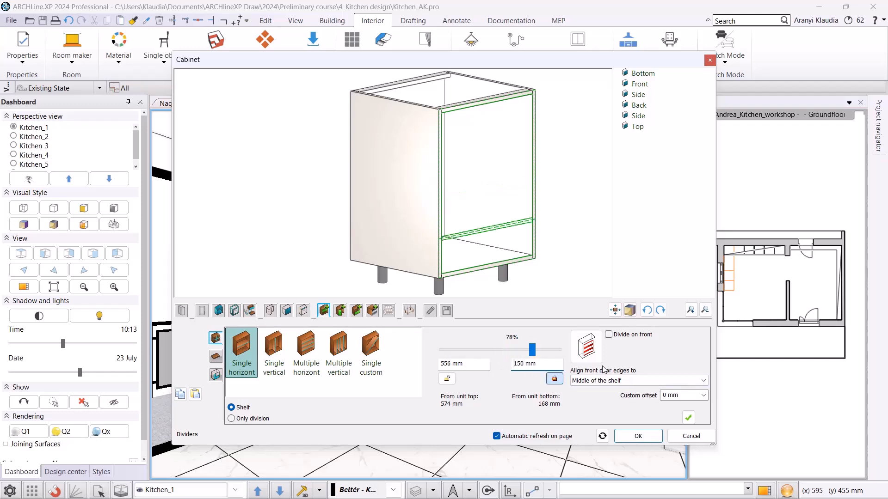
click(689, 419)
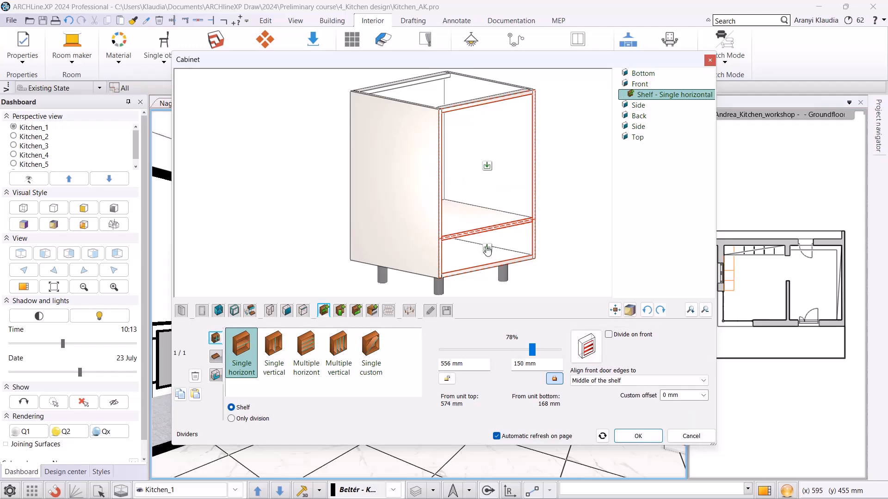
Add a single full-overlay drawer with front to the bottom compartment and hide its handle.
click(488, 251)
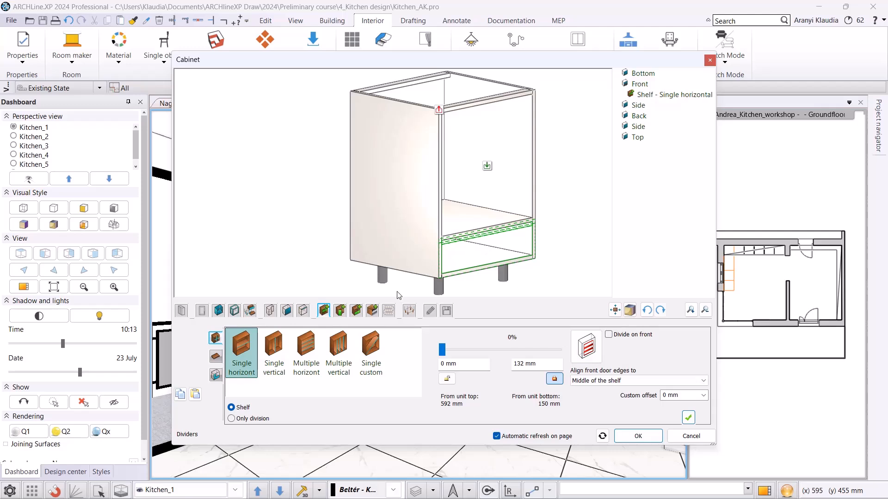
click(358, 311)
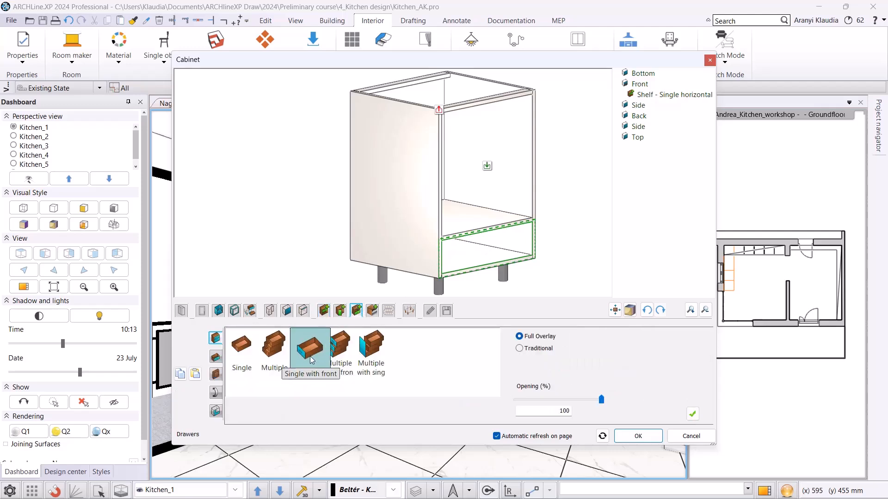
click(311, 360)
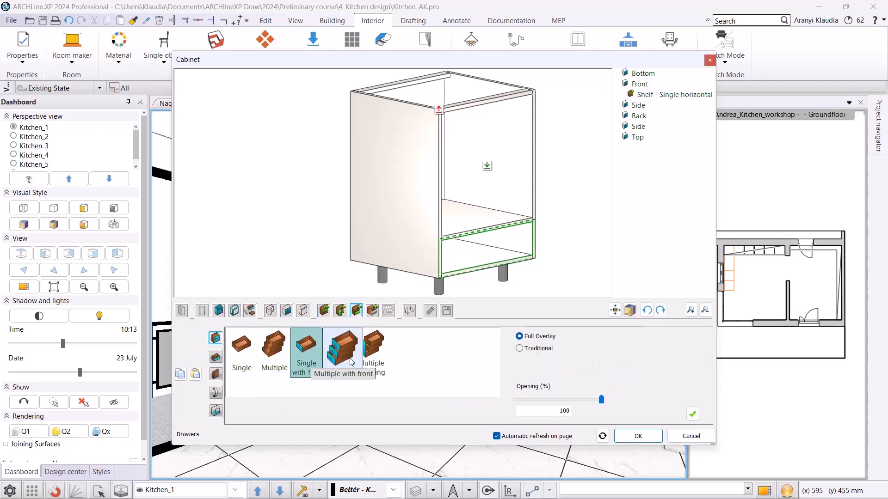
click(692, 414)
click(218, 395)
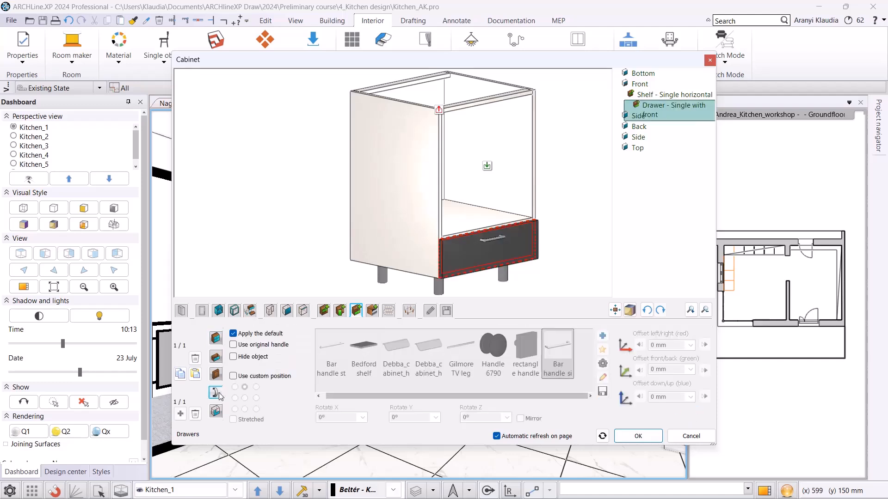
click(239, 361)
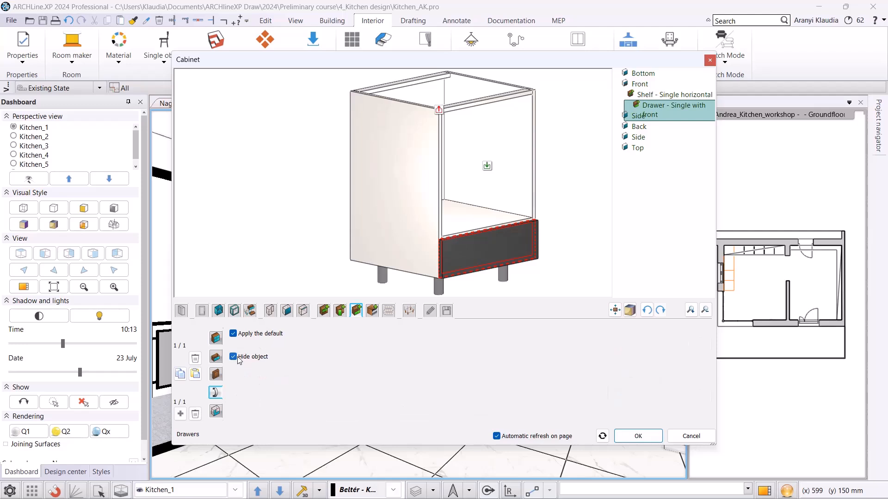
Insert the Miele combi oven appliance into the upper compartment at its original item size.
click(488, 168)
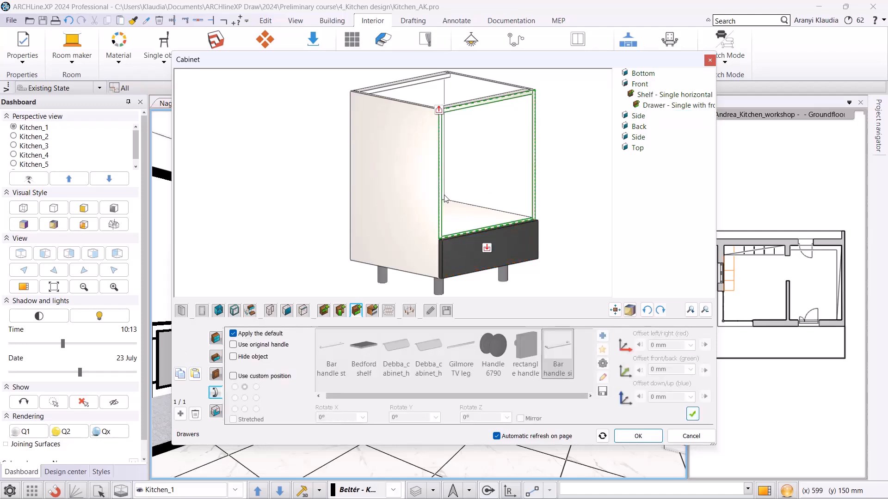
click(372, 310)
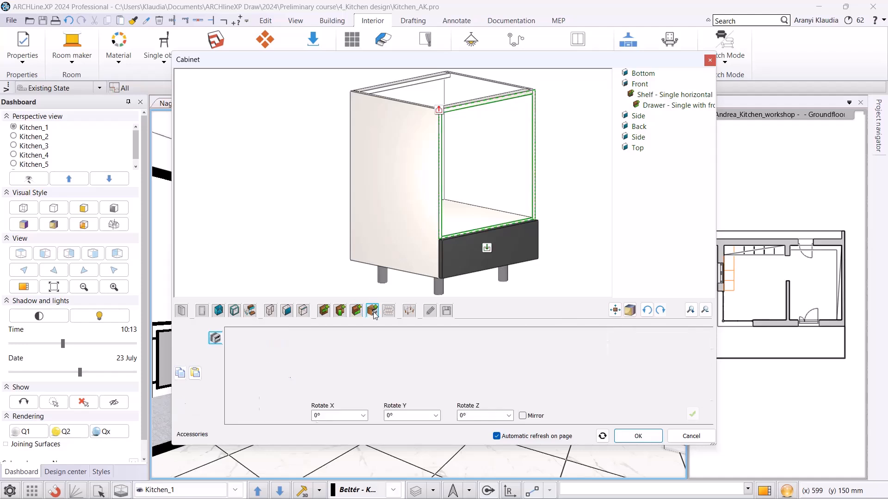
drag(383, 394, 450, 401)
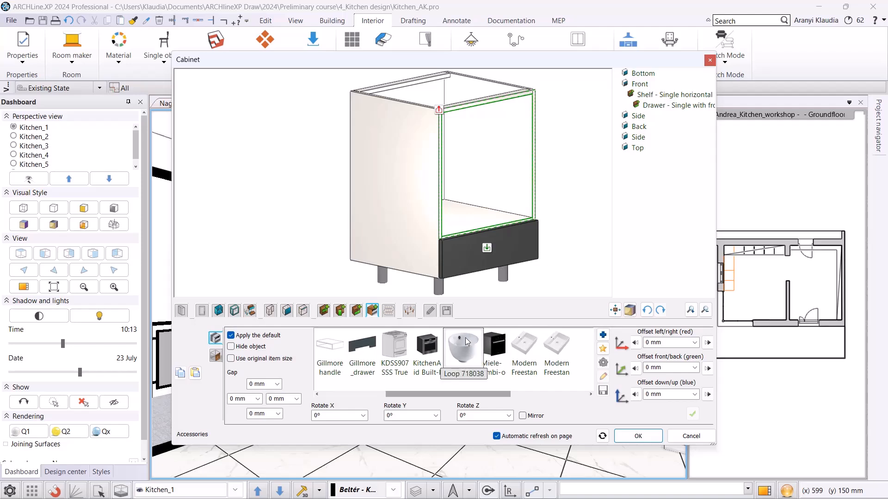
click(492, 348)
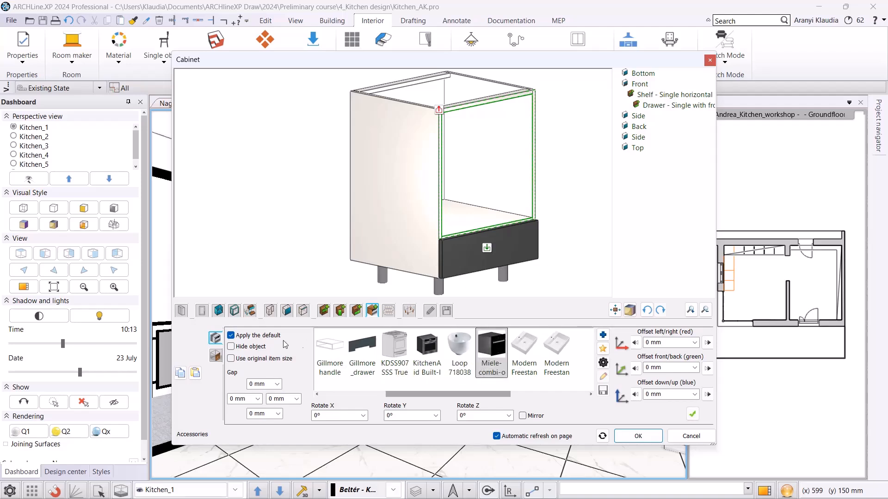
click(260, 364)
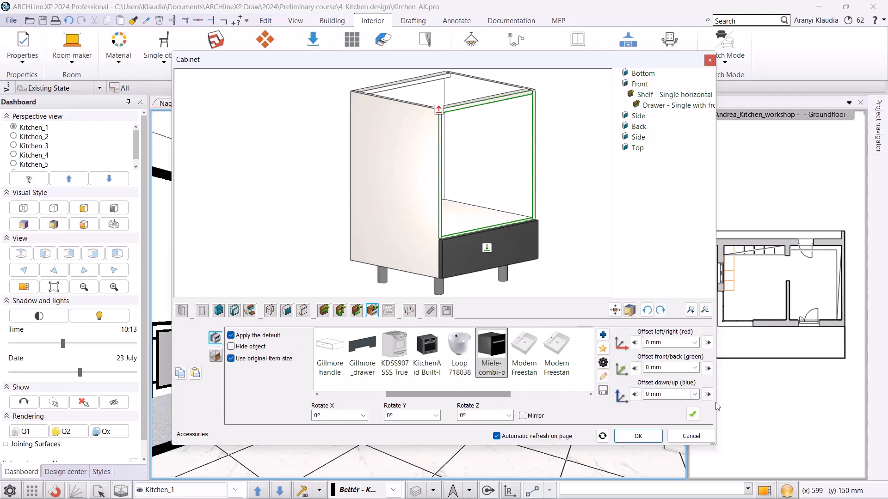
click(693, 414)
right_drag(564, 196, 609, 188)
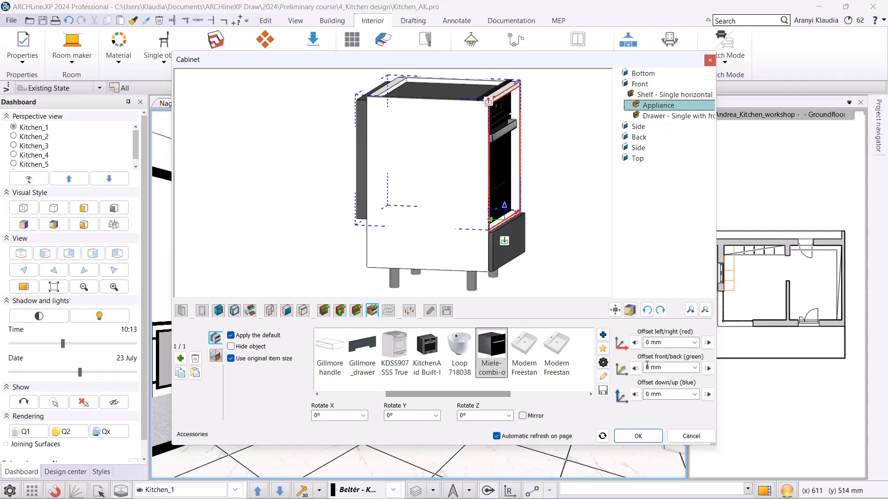
Offset the oven -60 mm front/back and -10 mm down/up.
click(665, 370)
text(-60)
drag(534, 234, 477, 209)
drag(666, 395, 644, 393)
text(-1)
key(Return)
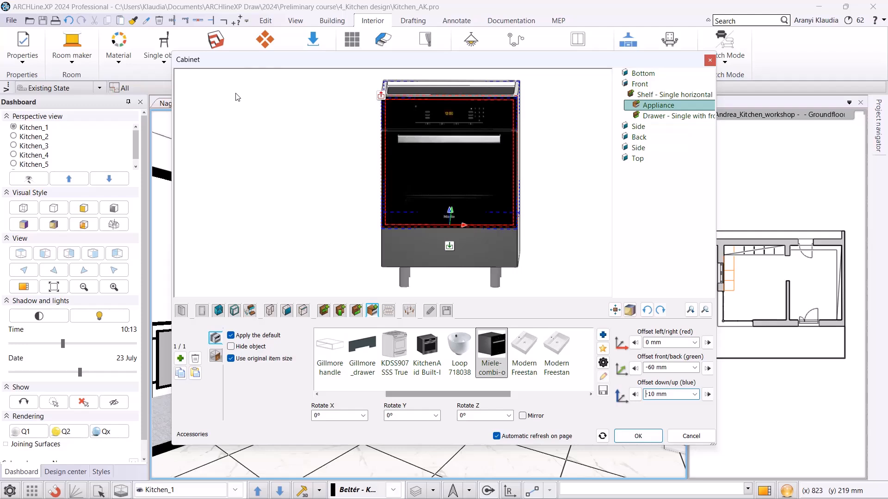
Save the cabinet as a new library item named Antrachite base cabinet with oven and close the editor.
click(447, 310)
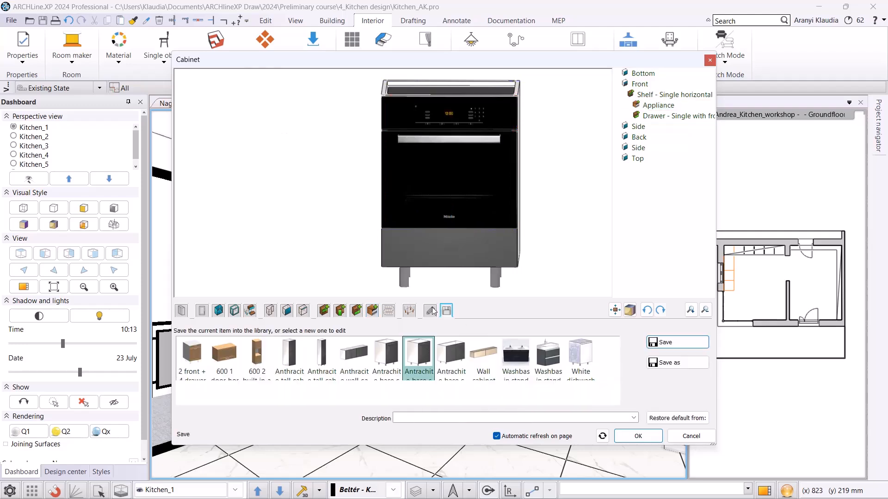
click(677, 362)
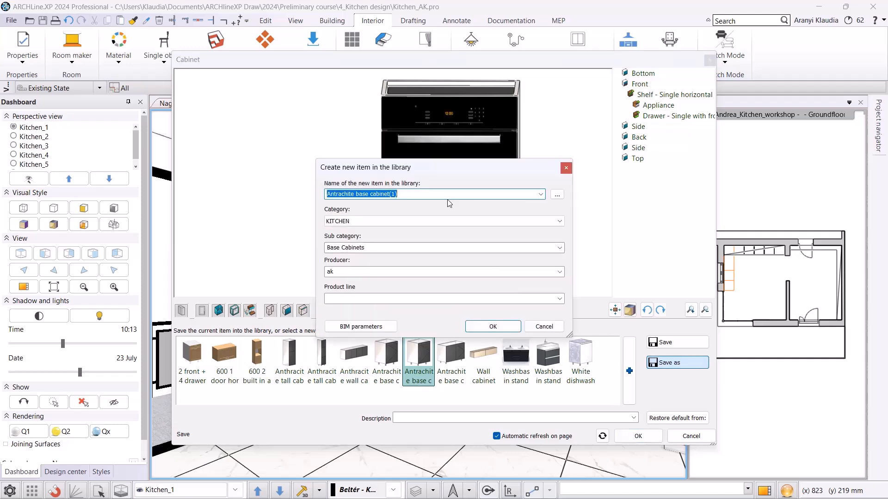
click(394, 195)
key(BackSpace)
key(BackSpace)
key(BackSpace)
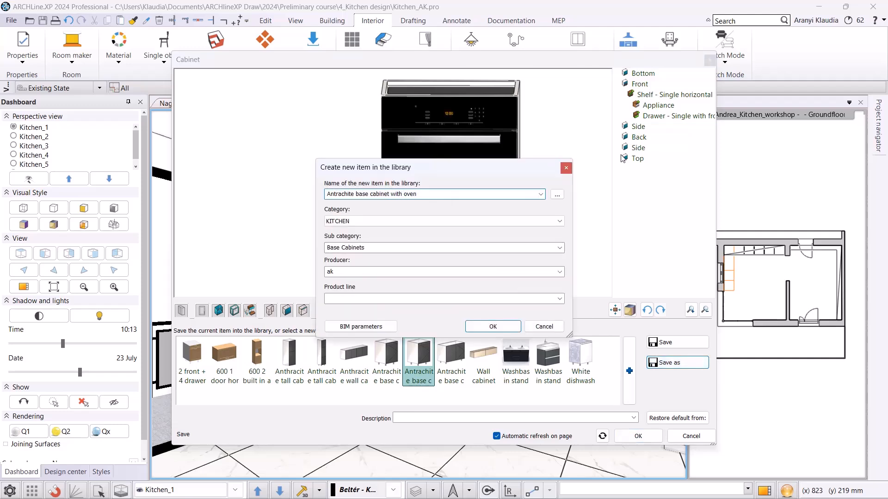
click(493, 326)
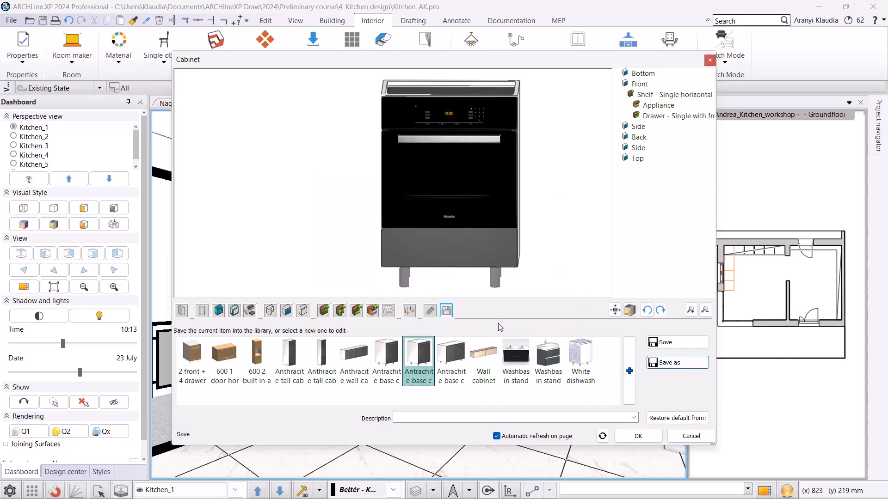
click(638, 436)
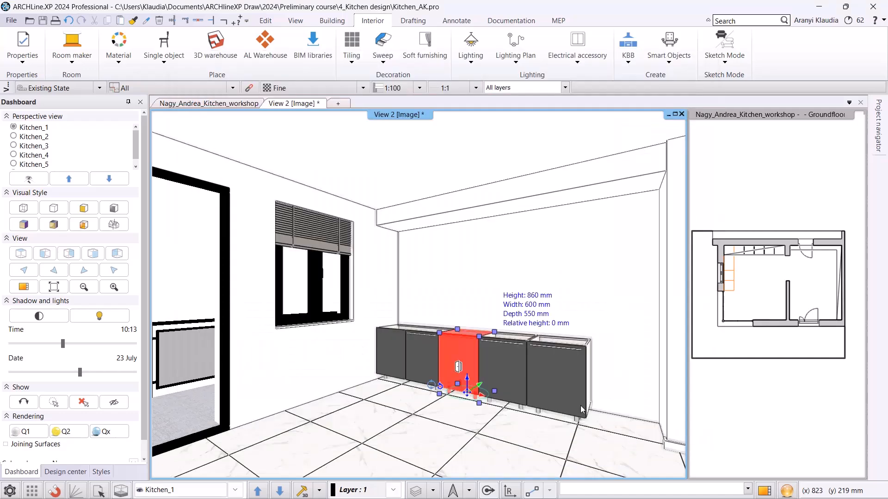
Open the next base cabinet in the cabinet editor and remove its door.
click(502, 369)
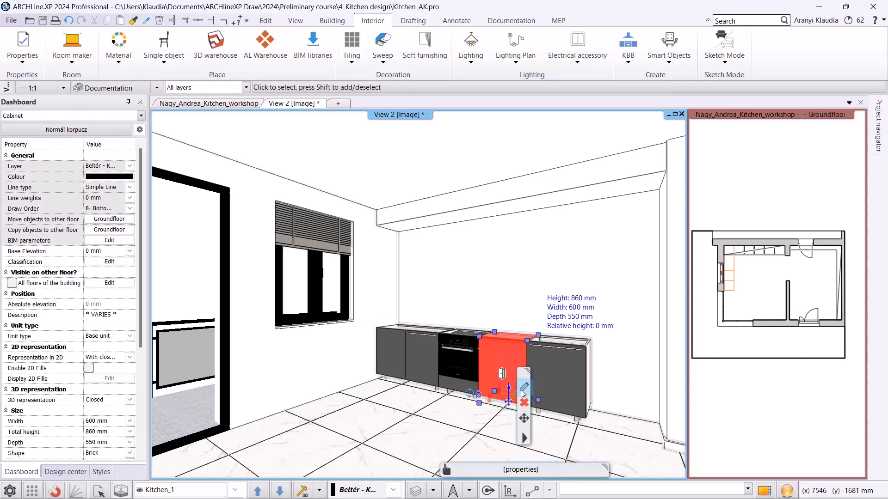
click(523, 388)
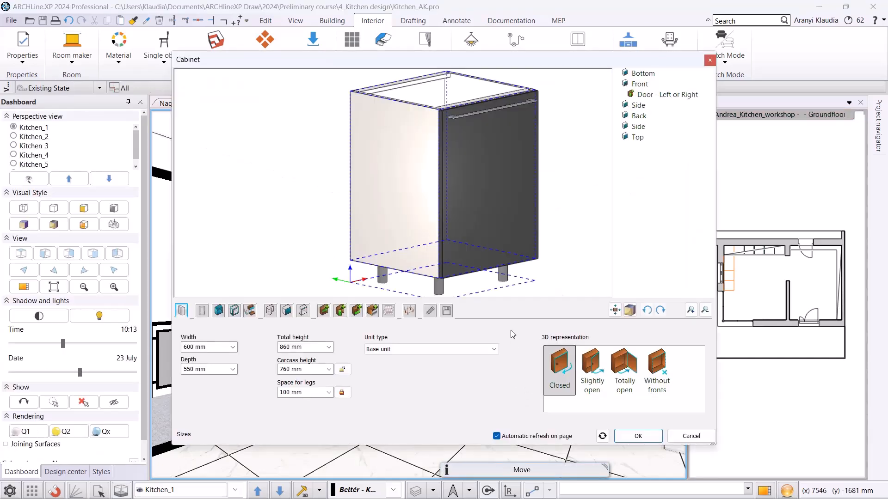
click(483, 199)
click(195, 357)
Add a Multiple with single front drawer front to the cabinet and set the number of drawers to 3.
click(356, 310)
click(371, 354)
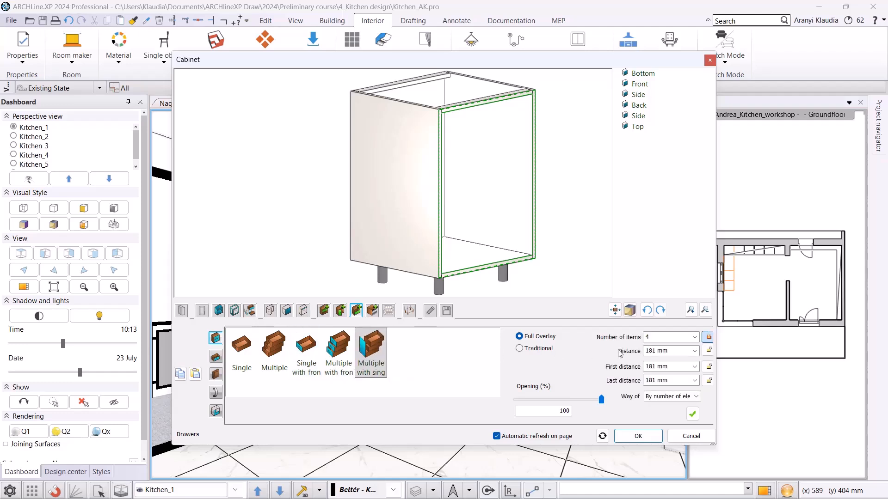
click(694, 337)
click(692, 414)
Preview the cabinet with its fronts totally open, then switch the representation back to closed.
click(181, 310)
click(625, 370)
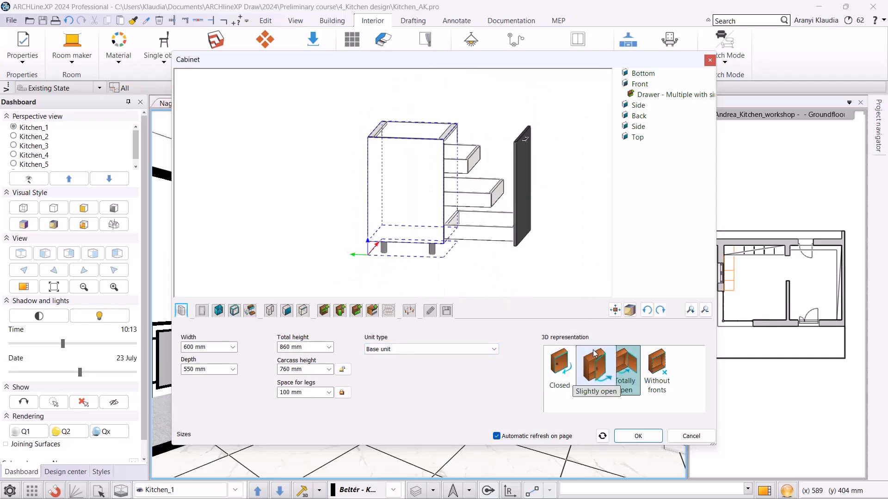
click(551, 372)
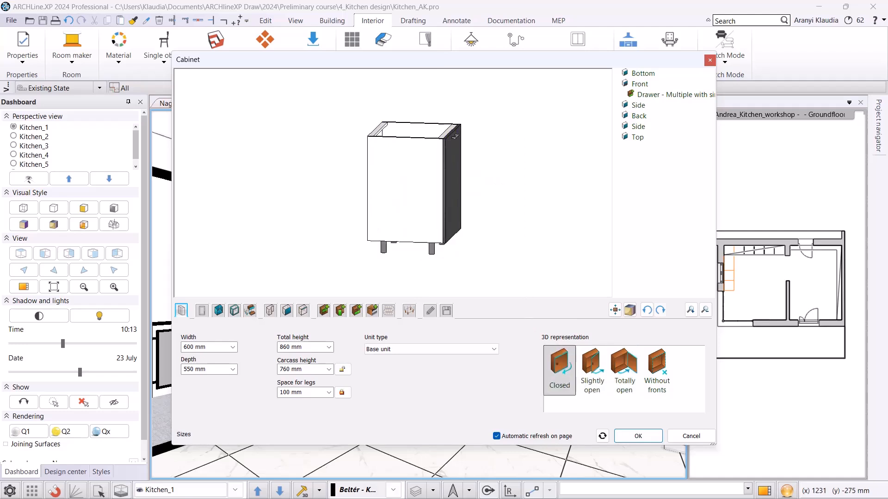
Give the drawer handle a custom position and make it stretched across the front.
click(357, 311)
click(215, 392)
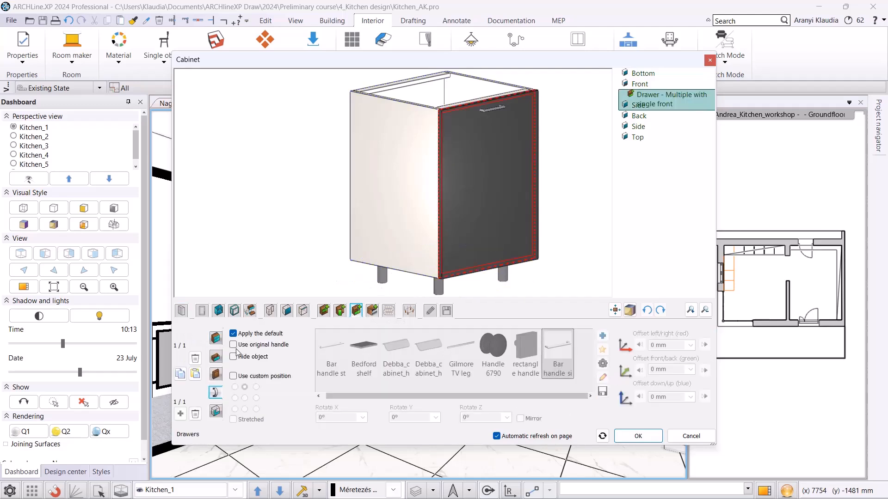
click(239, 376)
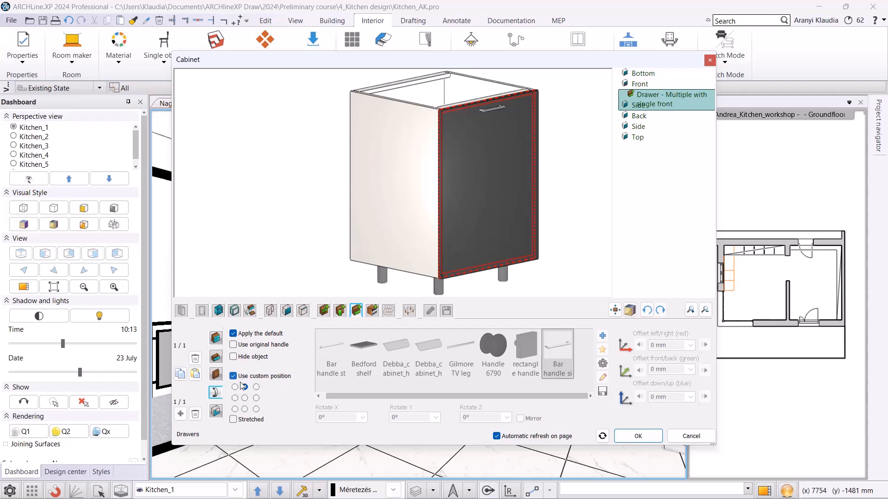
click(233, 419)
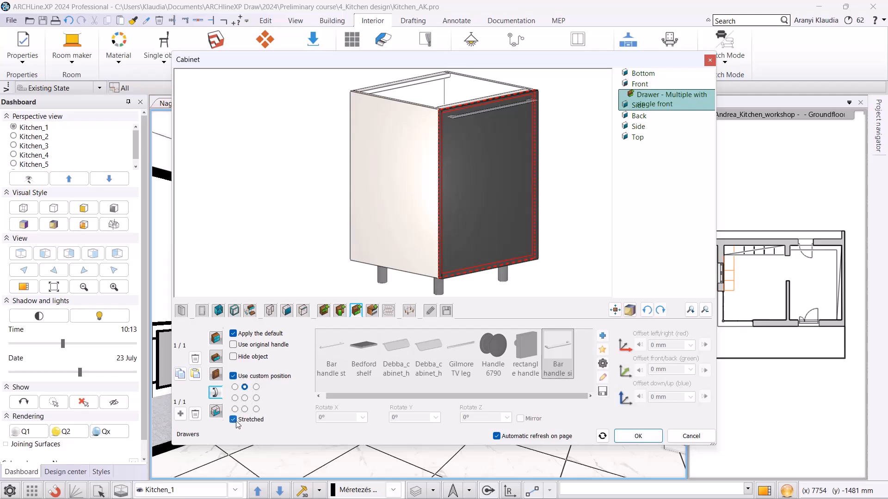
Save the cabinet as a new library item named Antrachite base cabinet hidden drawers and close the editor.
click(447, 310)
click(660, 363)
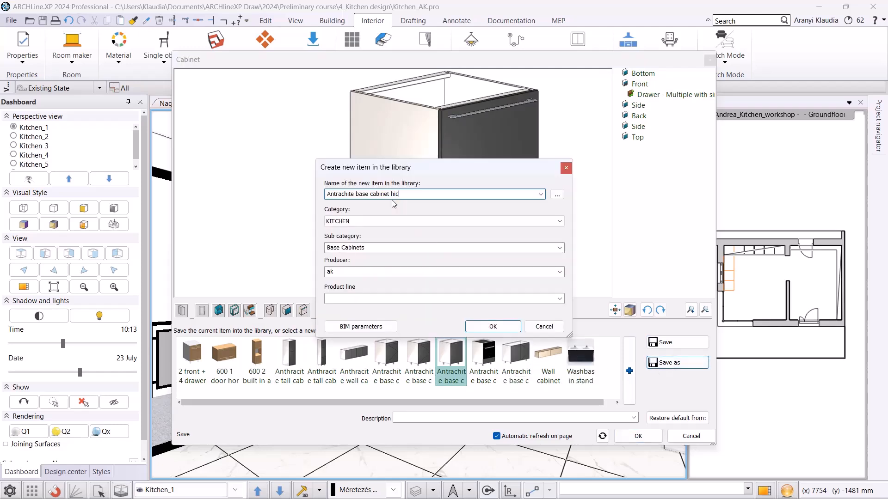
text(hidden drawers)
click(475, 327)
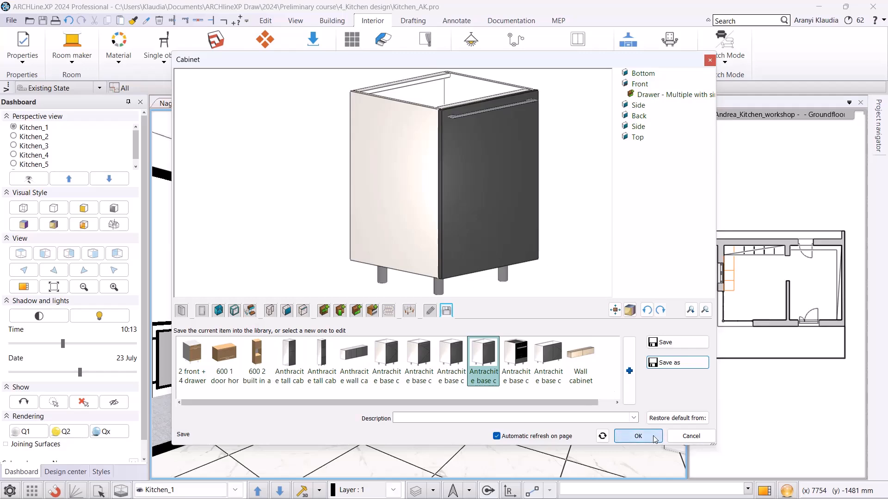
click(639, 436)
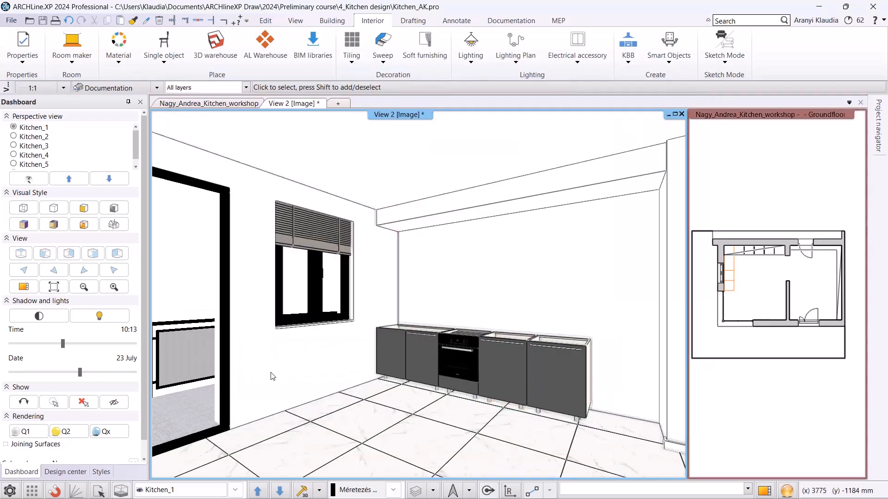
Open the cabinet editor from the floor plan and load the Antrachite base cabinet hidden drawers item.
click(243, 104)
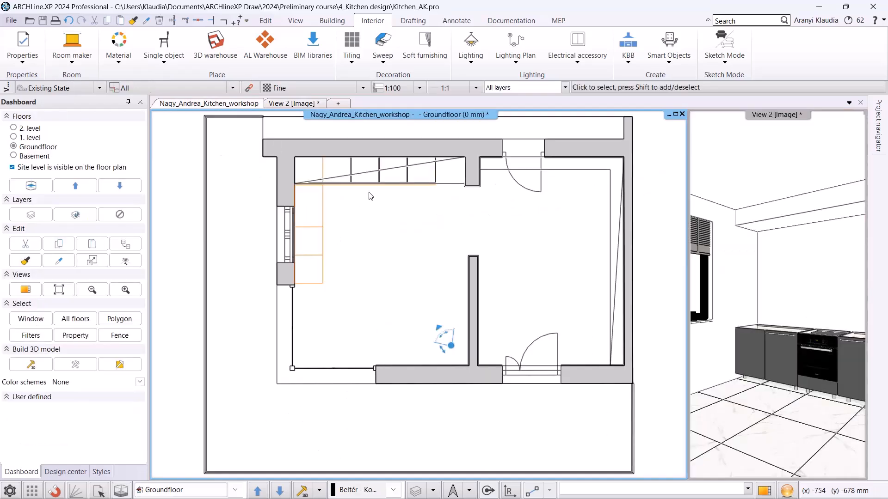
scroll(612, 165, up, 4)
click(629, 51)
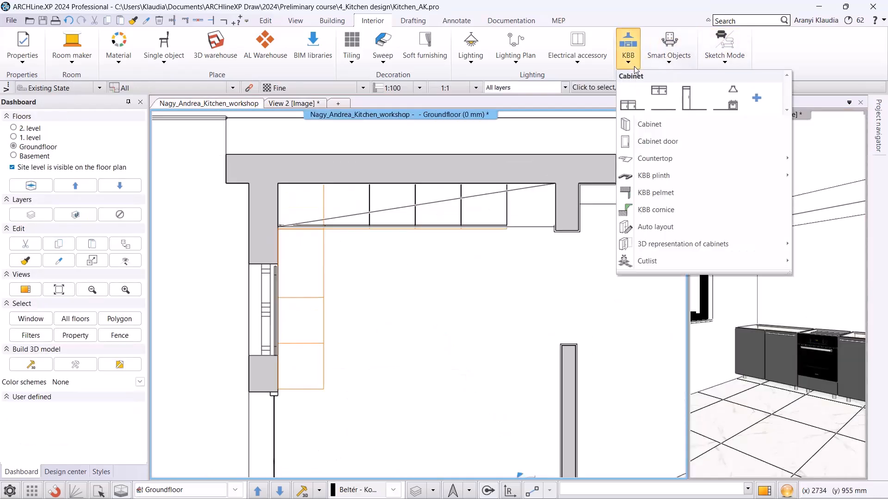
click(650, 123)
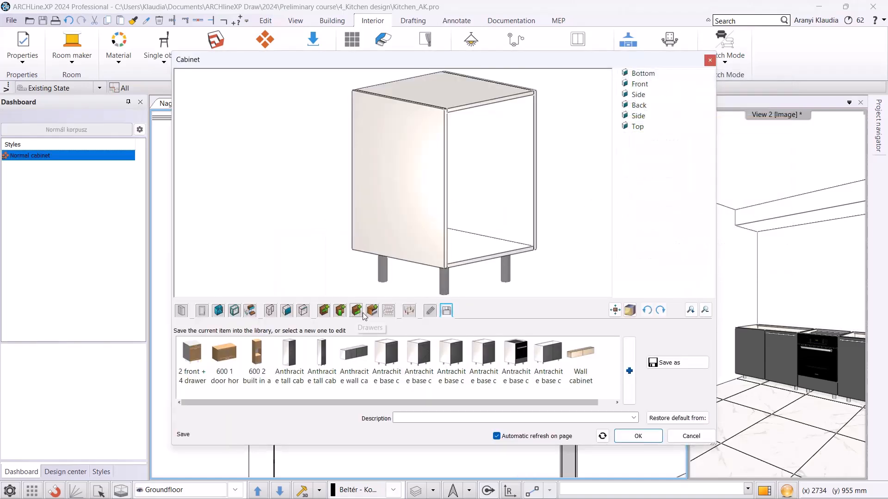
click(489, 357)
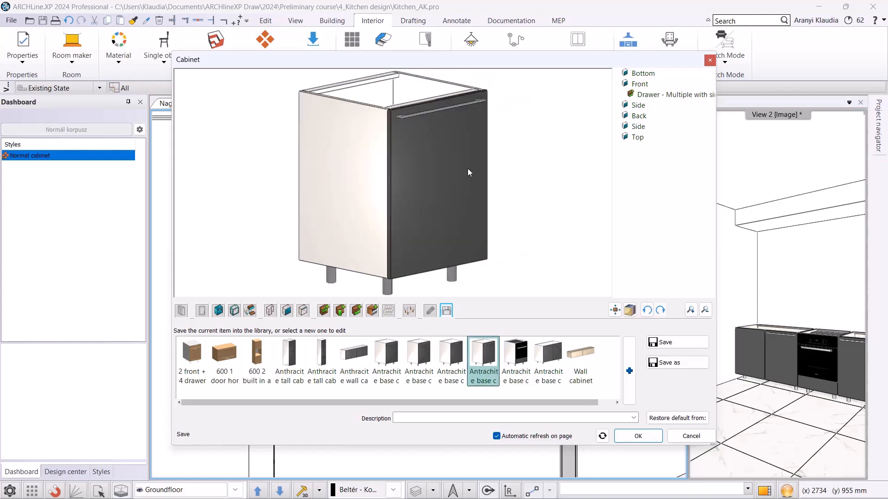
Set the cabinet width to 900 mm.
click(181, 311)
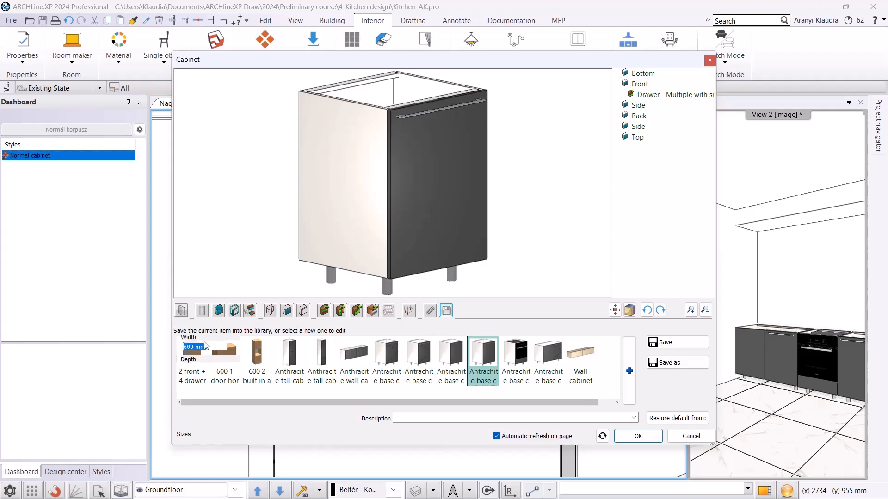
text(90)
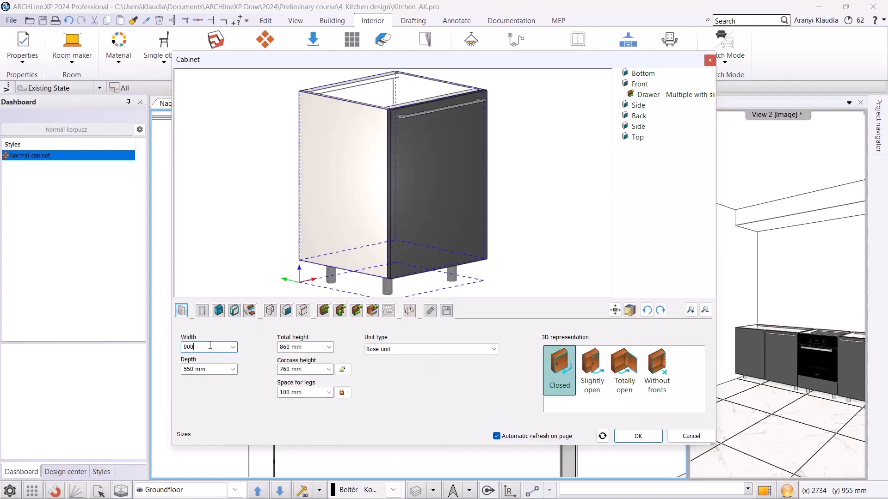
text(0)
key(Return)
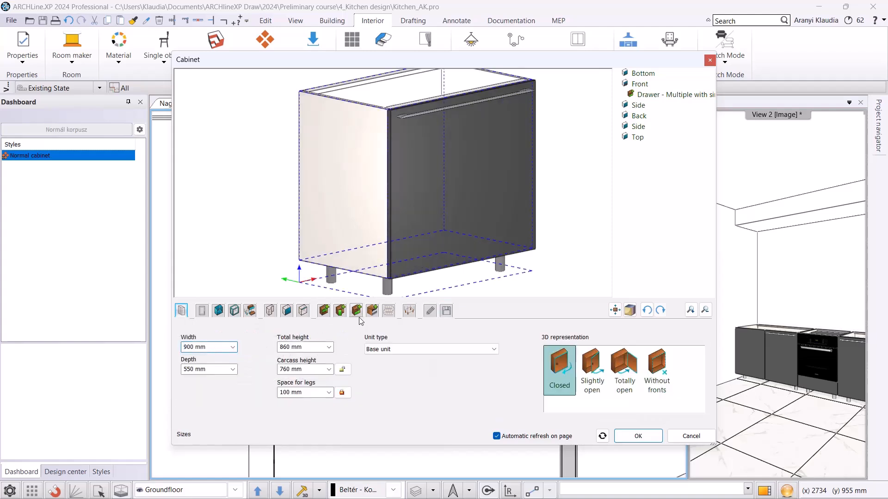
Switch the front to Multiple with fronts drawers and set the last drawer distance to 400 mm.
click(356, 310)
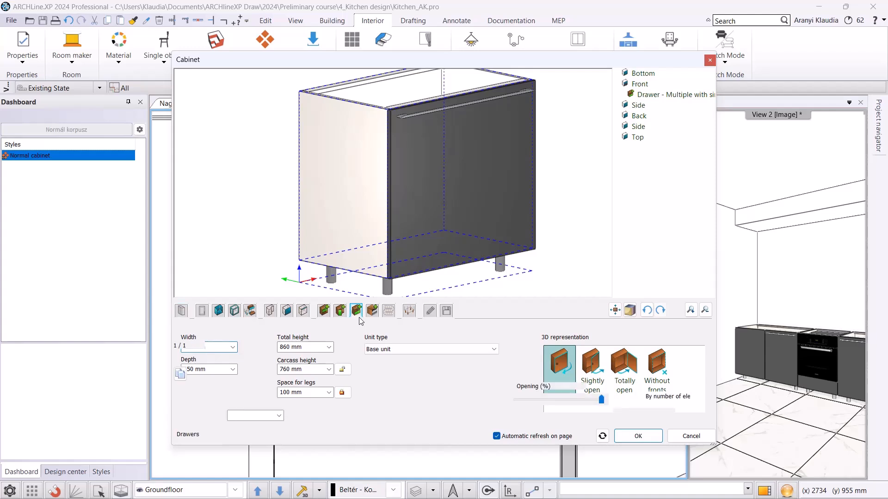
click(336, 360)
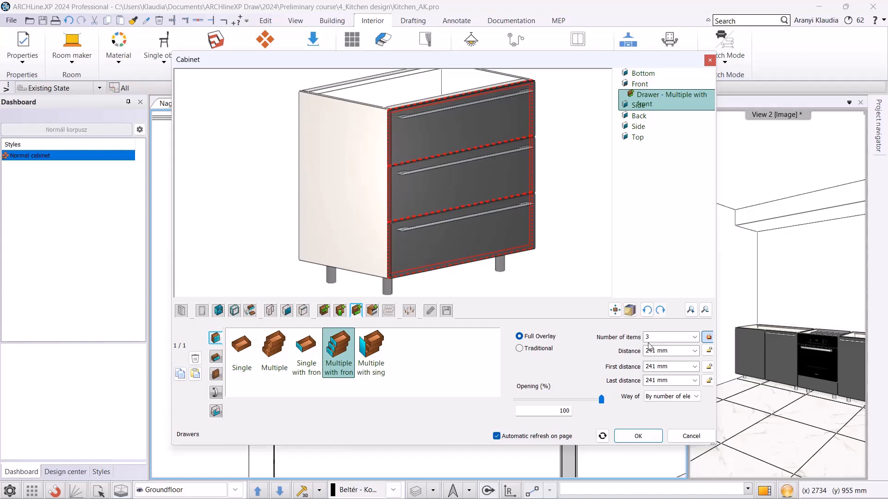
click(673, 383)
text(400)
key(Return)
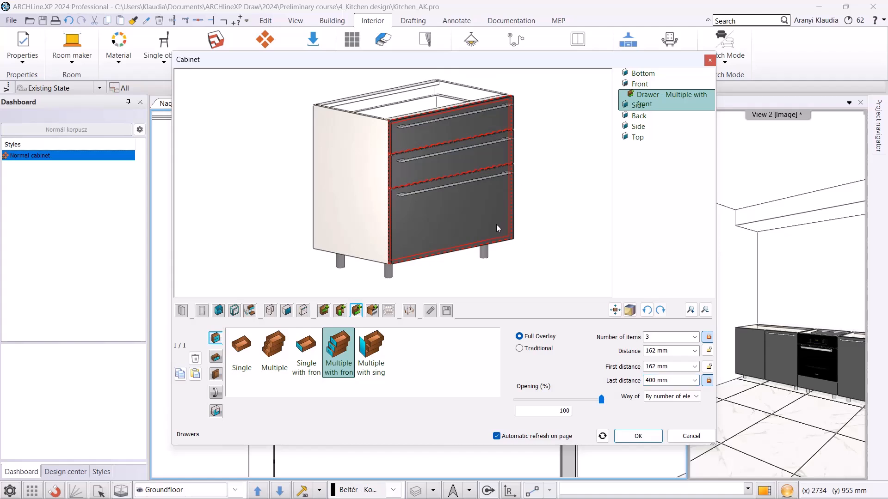
Save the cabinet as a new library item named Antrachite base cabinet drawers(1) and close the editor.
click(447, 310)
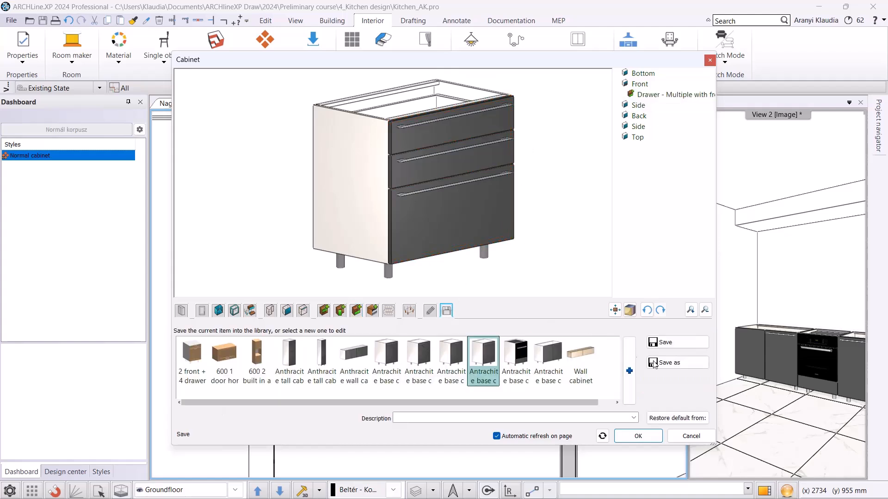
click(665, 362)
drag(410, 195, 391, 195)
key(Delete)
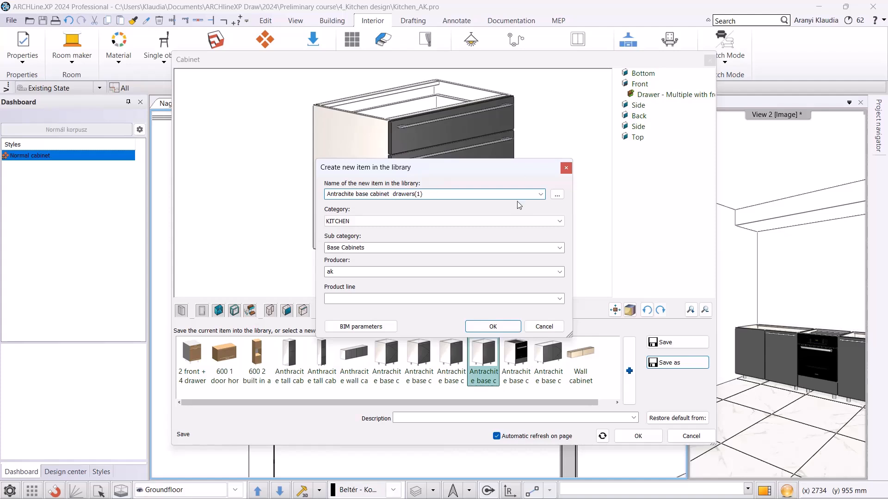
key(Return)
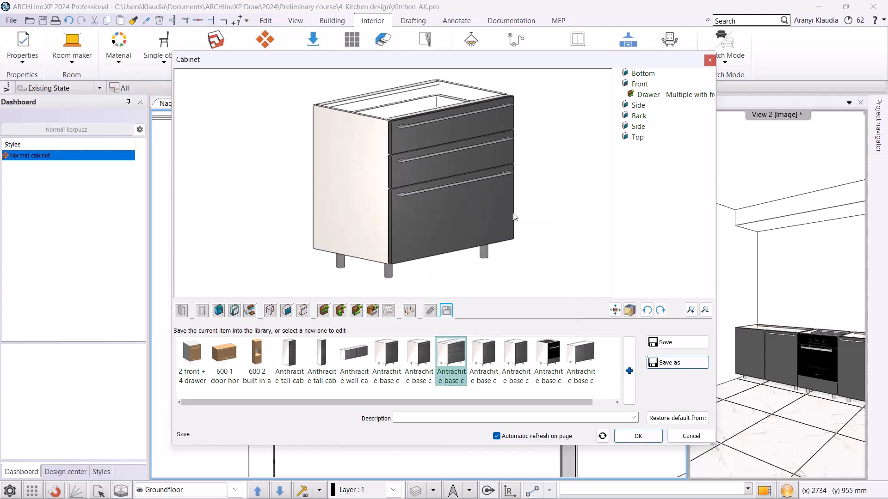
click(637, 436)
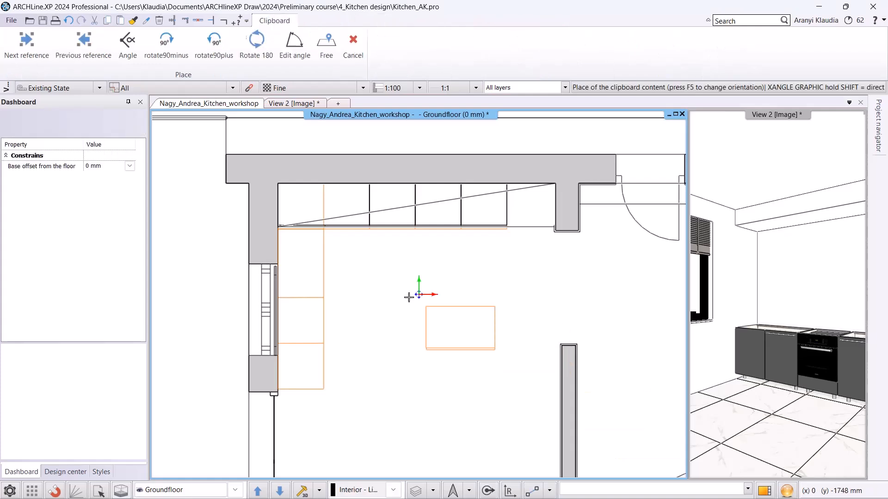
Place the new 900 mm drawer cabinet against the left wall, below the corner cabinet.
scroll(280, 290, up, 2)
scroll(408, 287, up, 3)
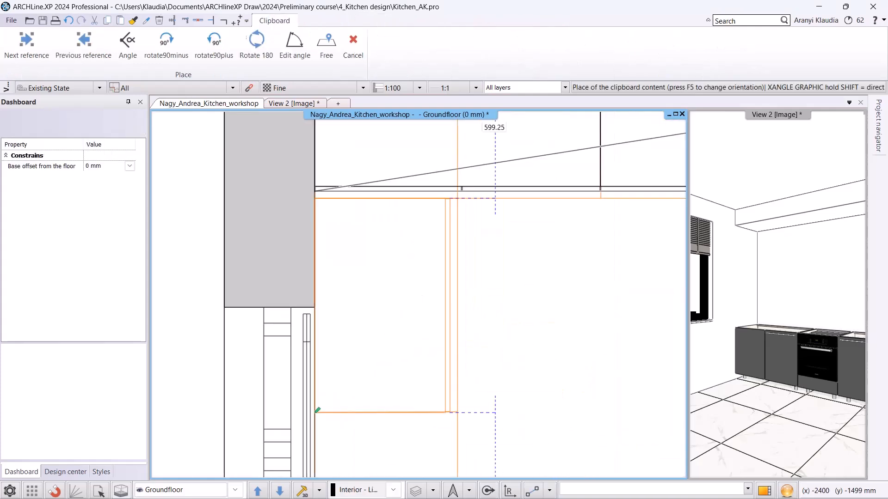
scroll(323, 408, up, 2)
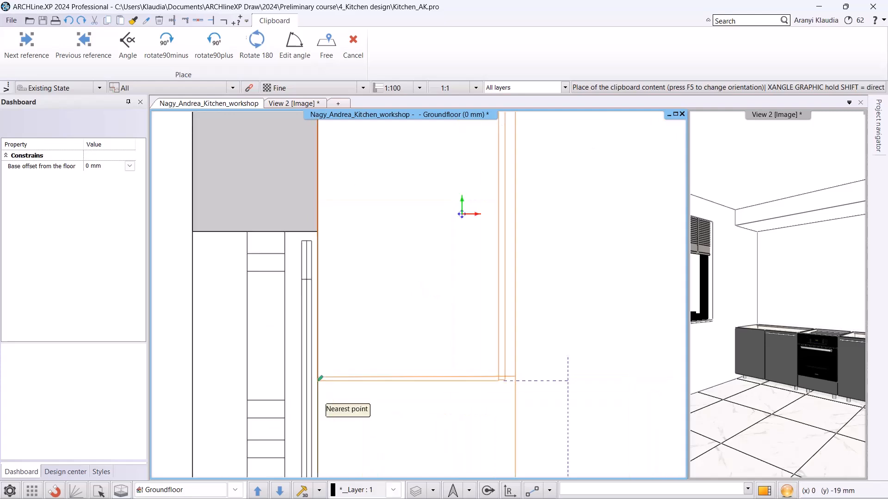
scroll(320, 374, down, 3)
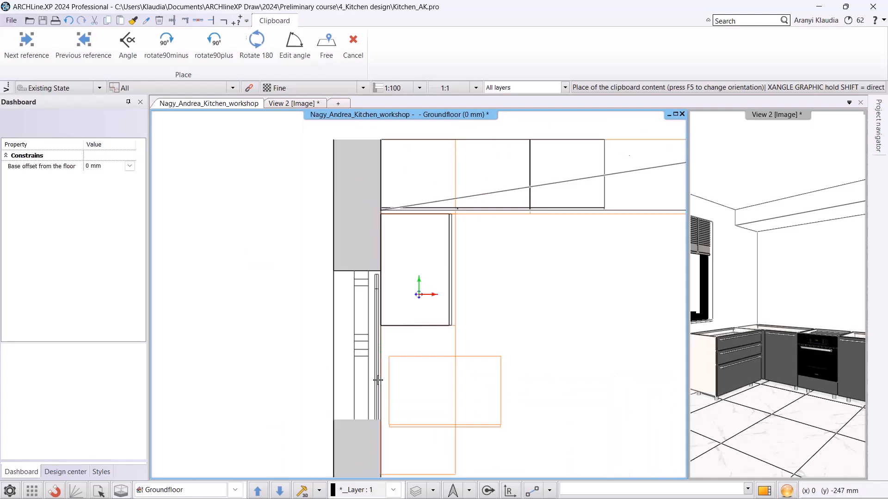
click(387, 376)
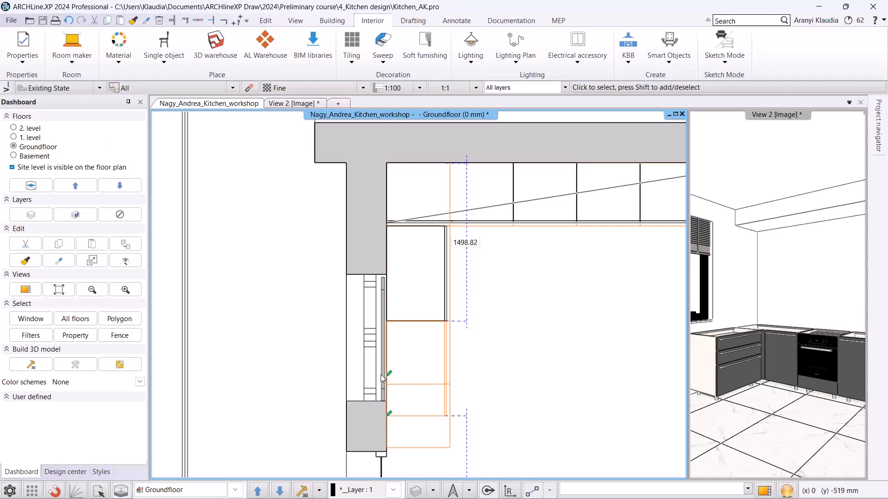
Place a 600 mm Antrachite base cabinet from the kitchen base cabinets library against the left wall, below the drawer cabinet.
scroll(490, 363, down, 1)
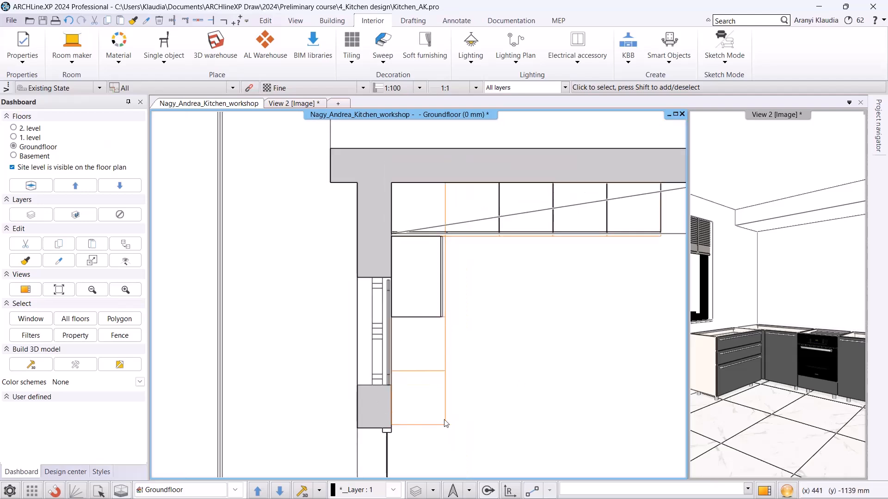
click(53, 472)
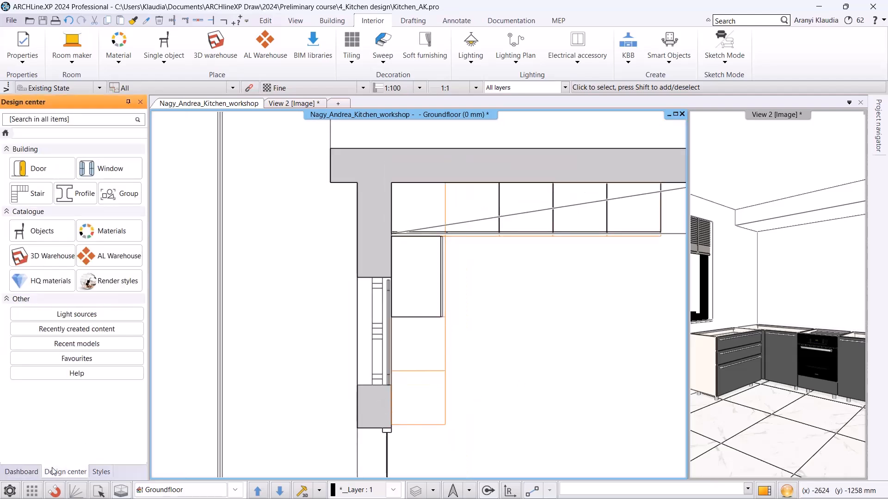
click(42, 231)
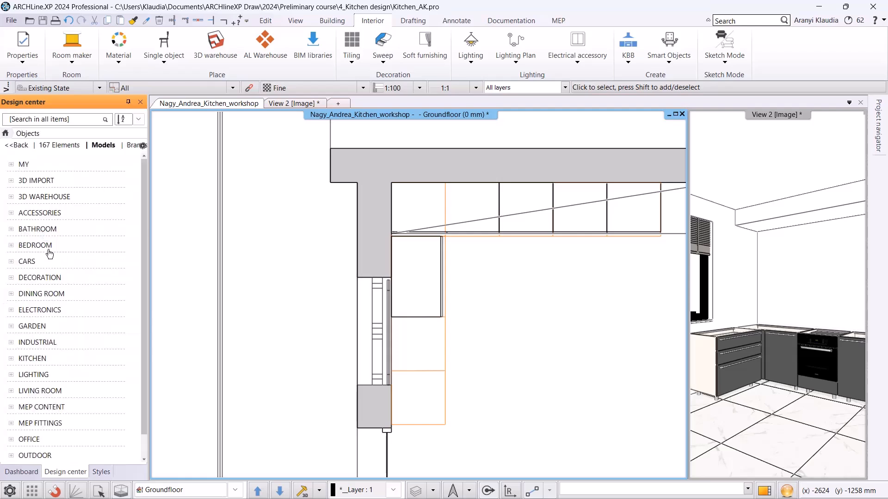
scroll(42, 278, down, 1)
click(41, 310)
scroll(47, 208, down, 3)
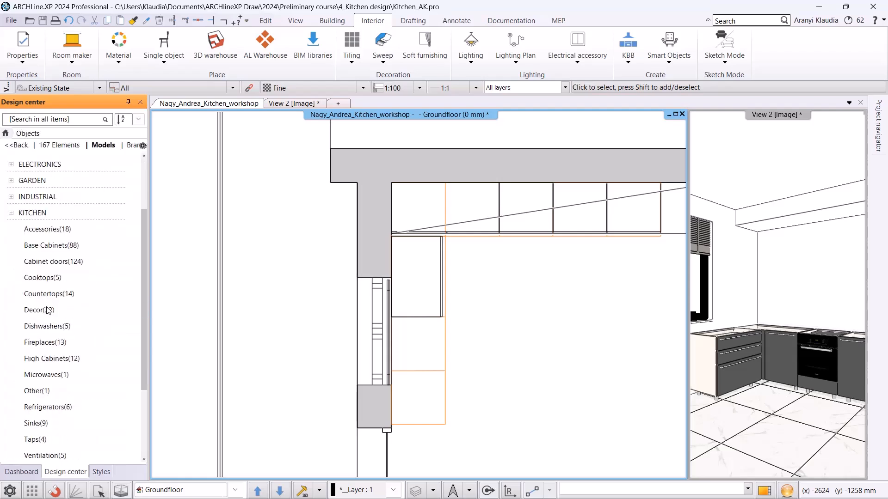
click(53, 197)
scroll(133, 237, down, 6)
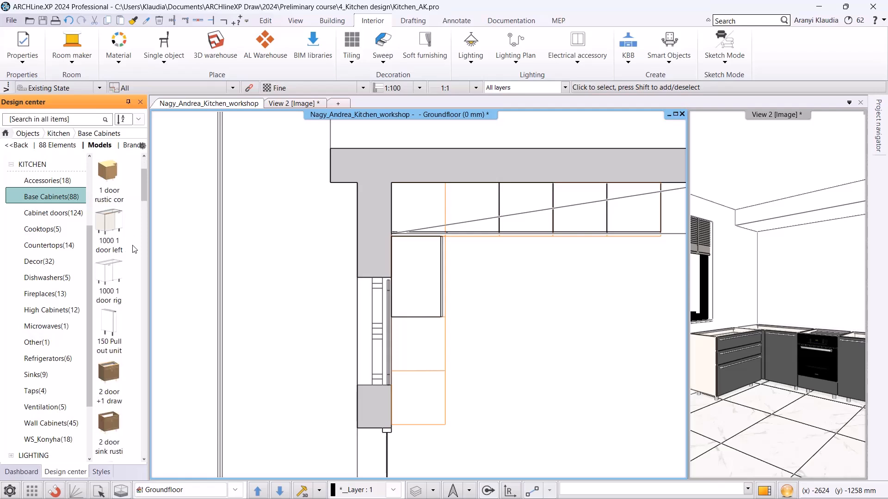
scroll(134, 250, down, 3)
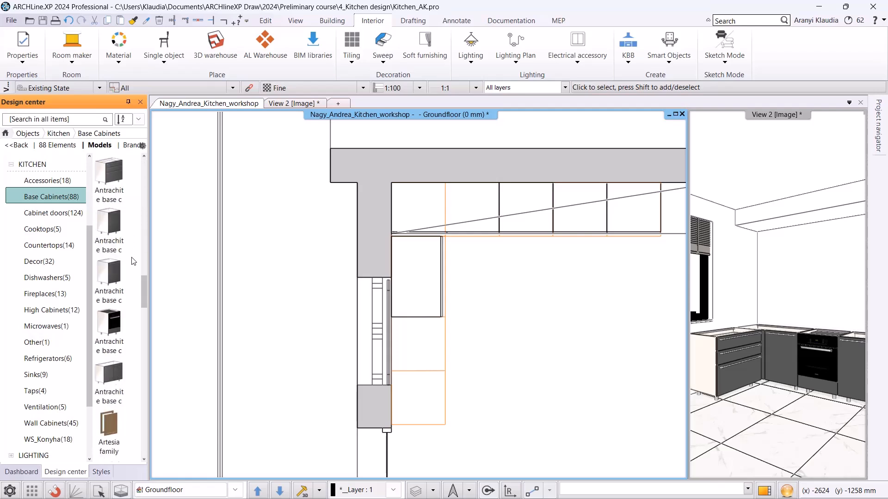
click(115, 235)
drag(110, 277, 440, 356)
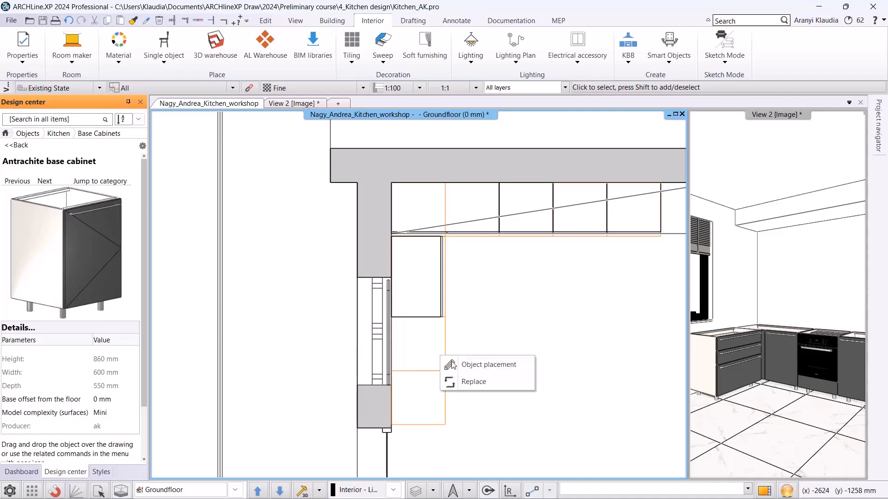
click(472, 365)
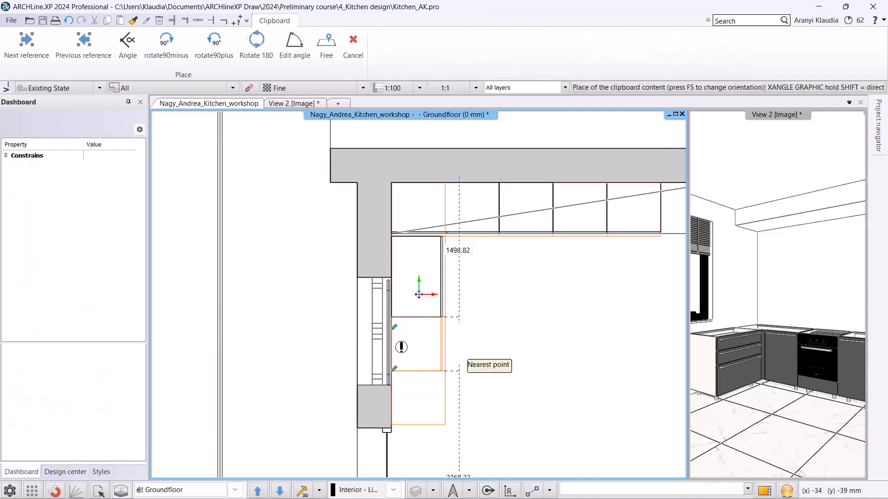
click(459, 365)
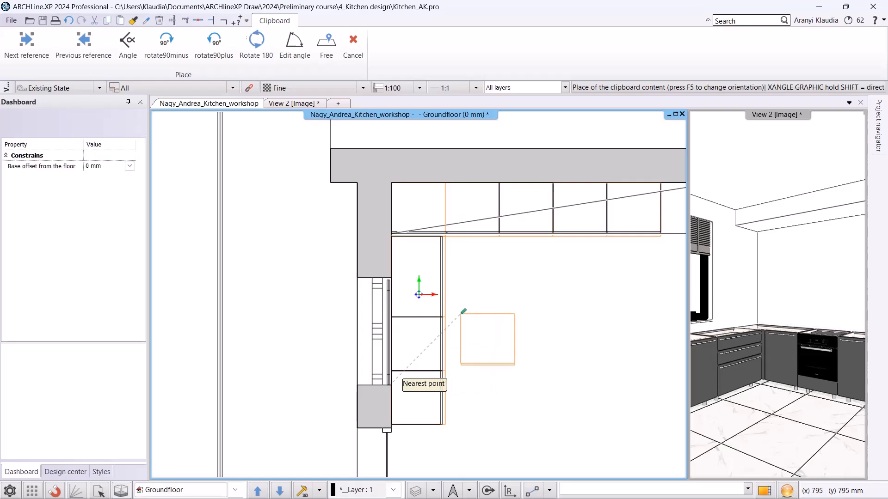
key(Escape)
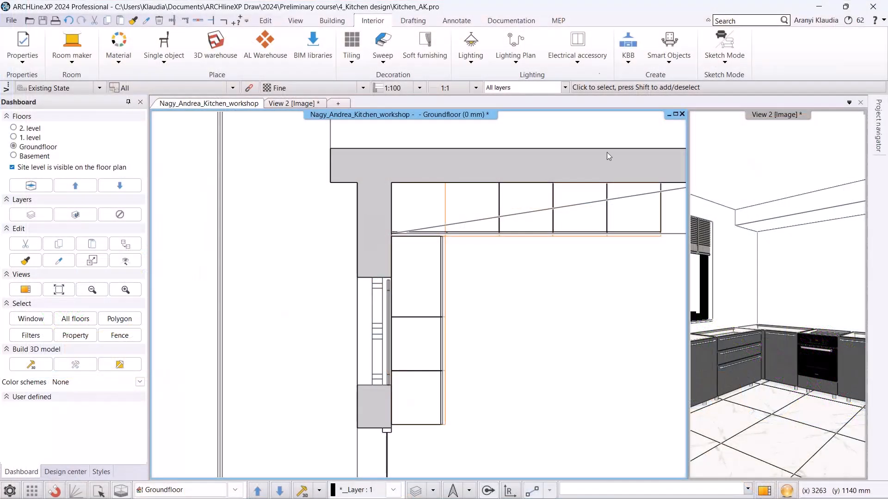
Start a new KBB cabinet door and open its material settings.
click(634, 64)
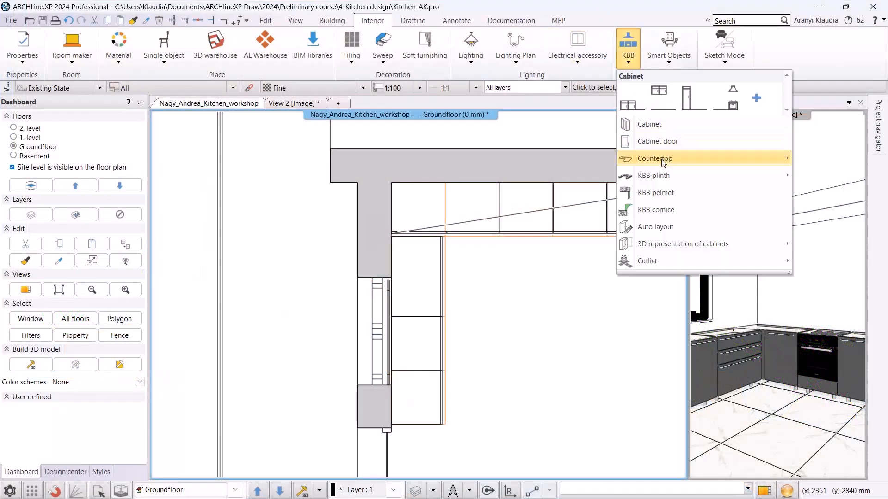
click(648, 141)
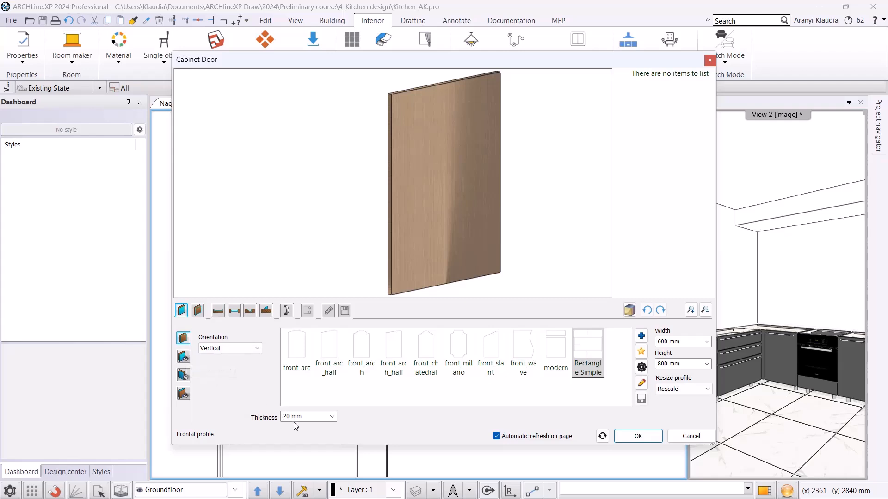
click(183, 356)
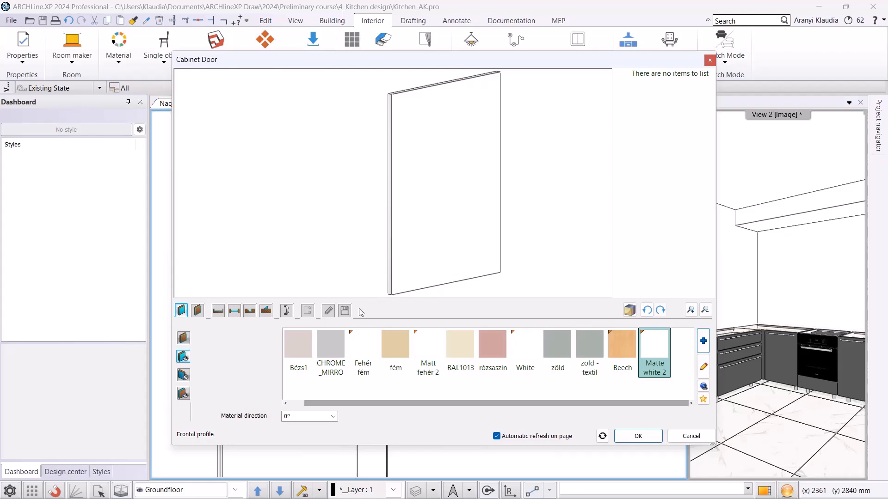
Save the door as a new library item named WS matte front in the KITCHEN category, Cabinet doors subcategory, and close the editor.
click(346, 312)
click(657, 363)
text(WS)
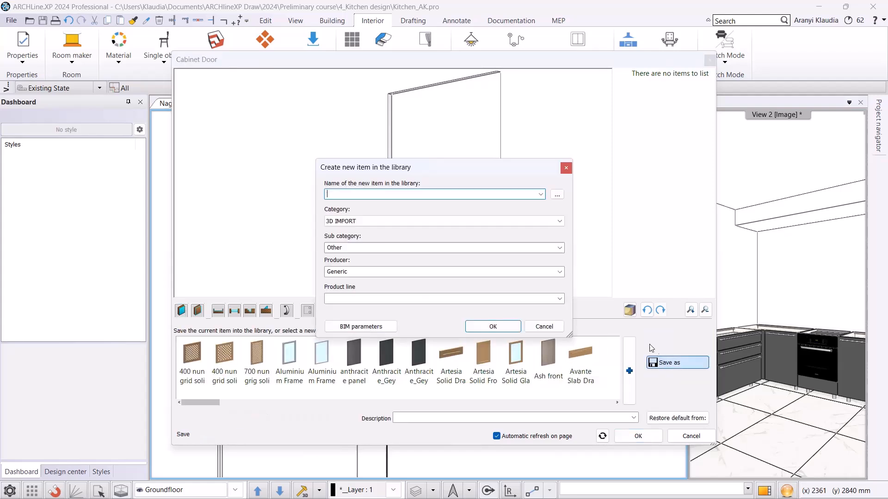
text( matte front)
click(469, 221)
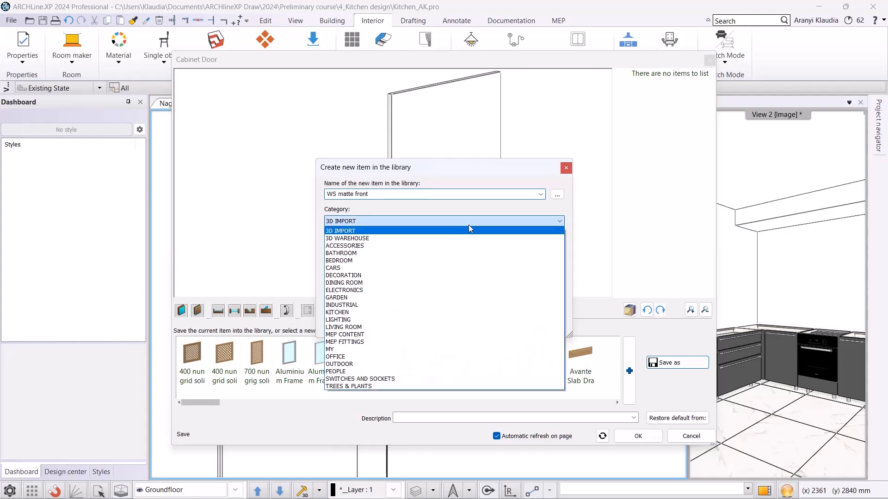
click(430, 312)
click(559, 248)
click(418, 268)
click(479, 326)
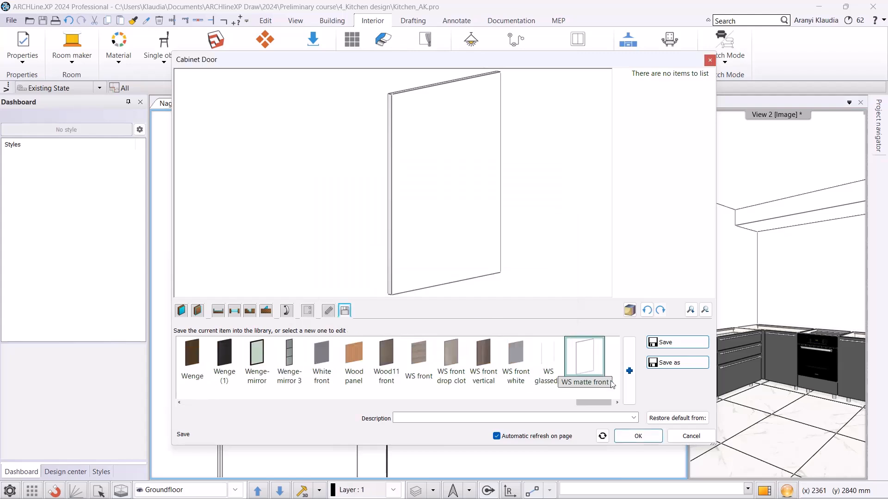
click(637, 437)
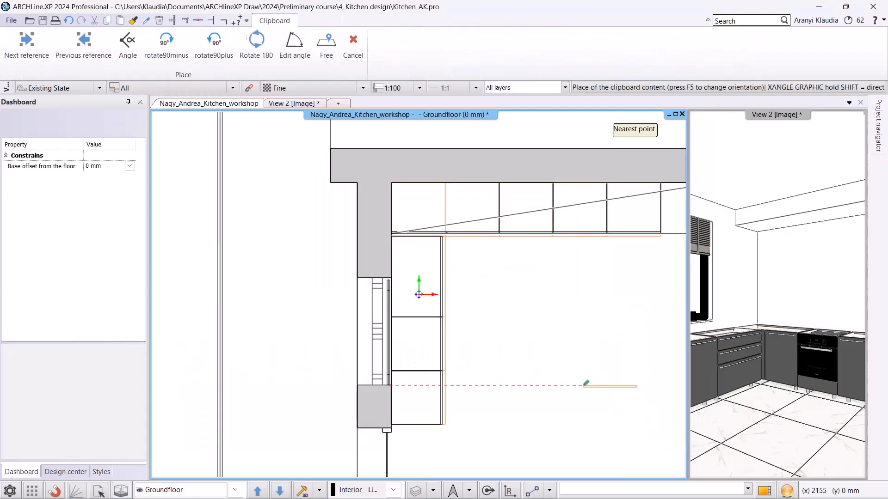
Place a WS matte front door in an empty area of the plan and locate it in the Design Center.
click(291, 209)
right_click(293, 211)
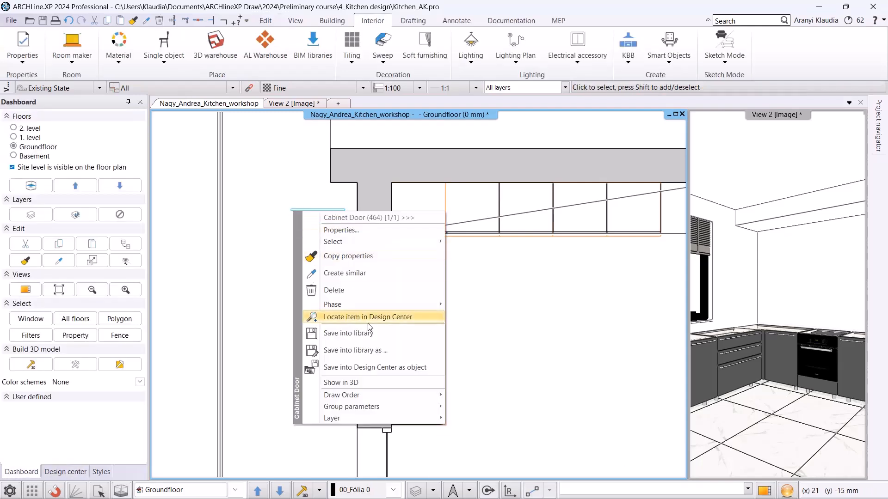
click(352, 317)
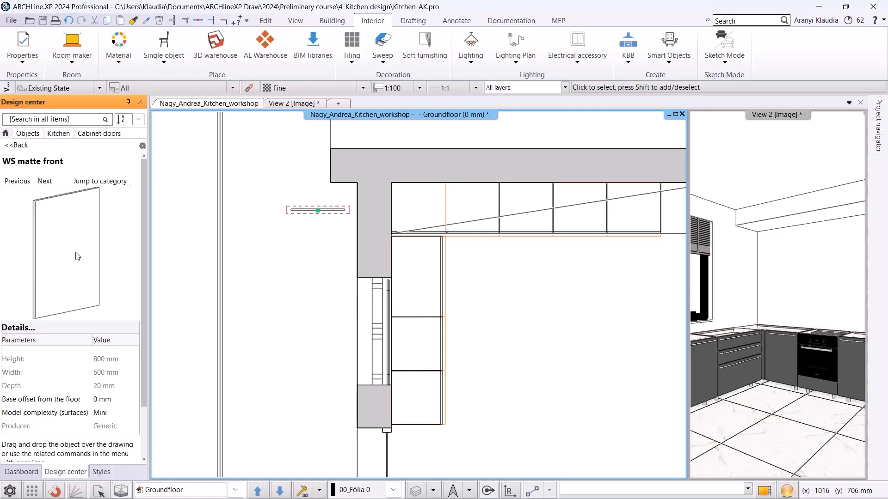
In the 3D view, use WS matte front as the carcass front for the three base cabinets along the left wall.
click(296, 103)
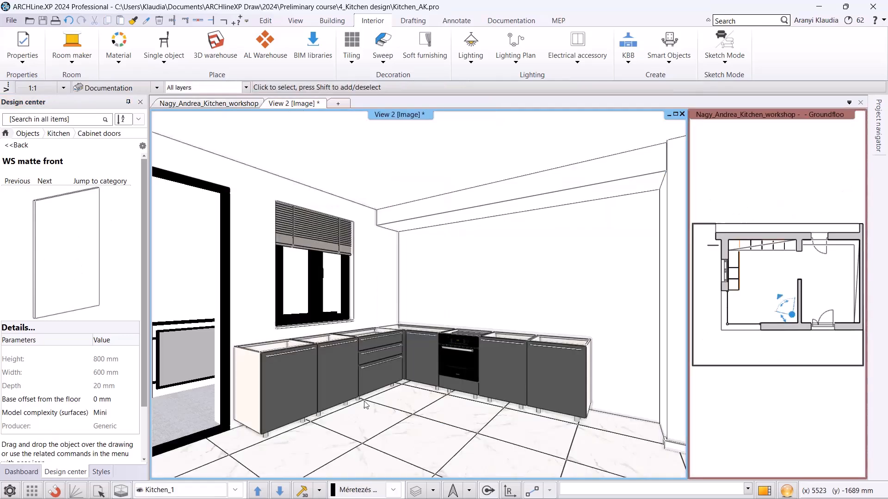
drag(42, 233, 288, 385)
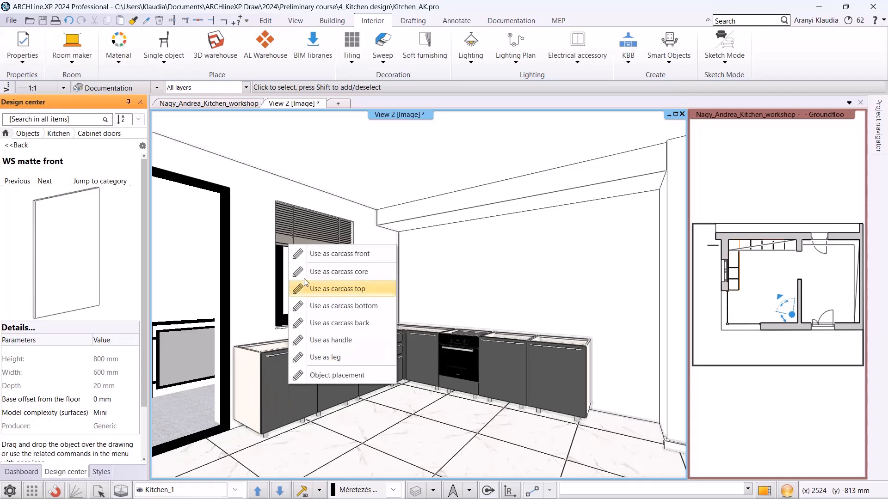
click(339, 254)
click(336, 370)
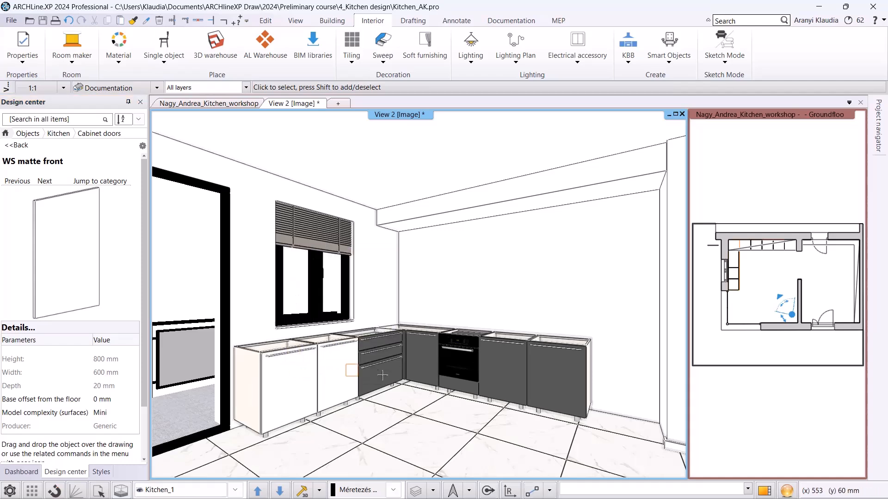
click(382, 374)
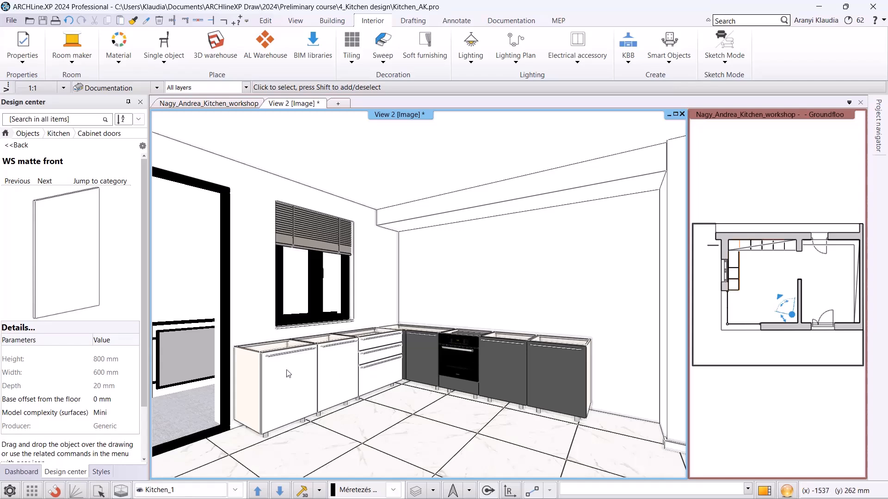
Replace the first left-wall cabinet with the White dishwasher from WS_Kitchen, keeping the same width only.
click(56, 135)
scroll(54, 305, down, 5)
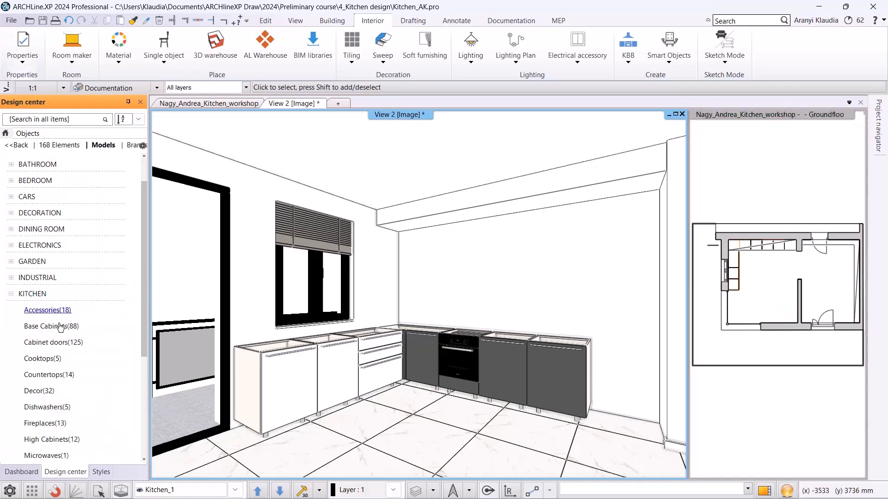
click(47, 376)
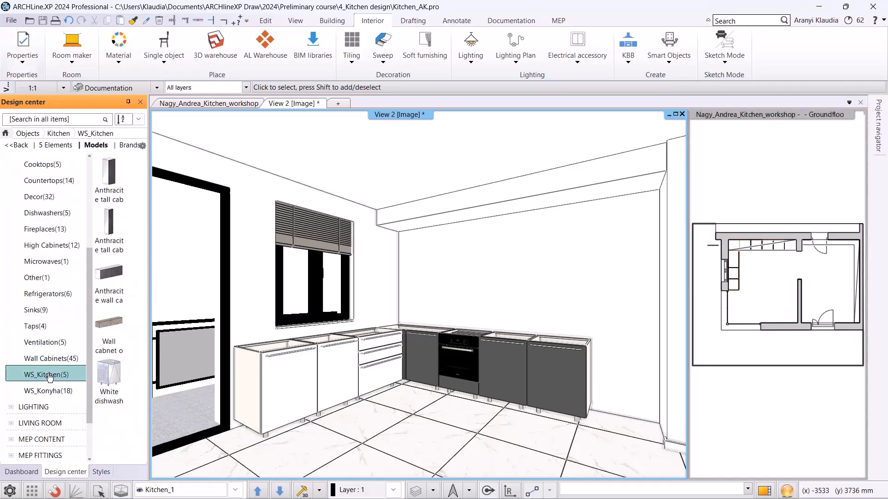
click(109, 377)
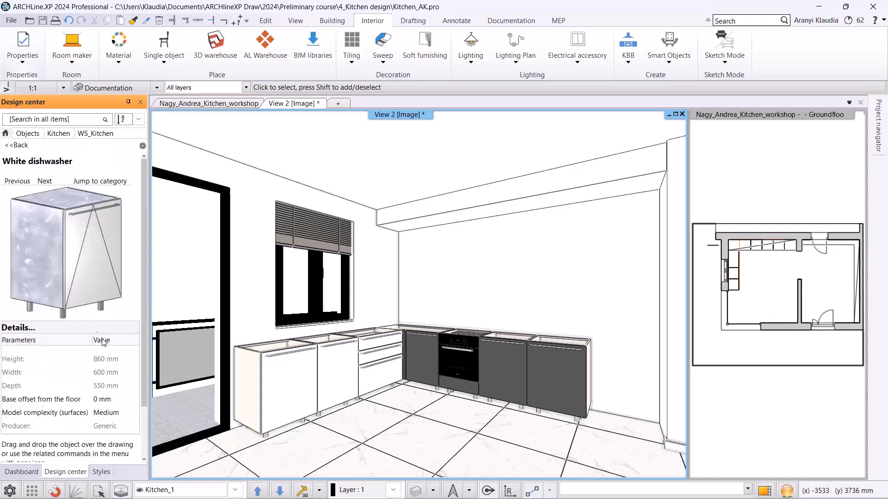
drag(69, 268, 279, 384)
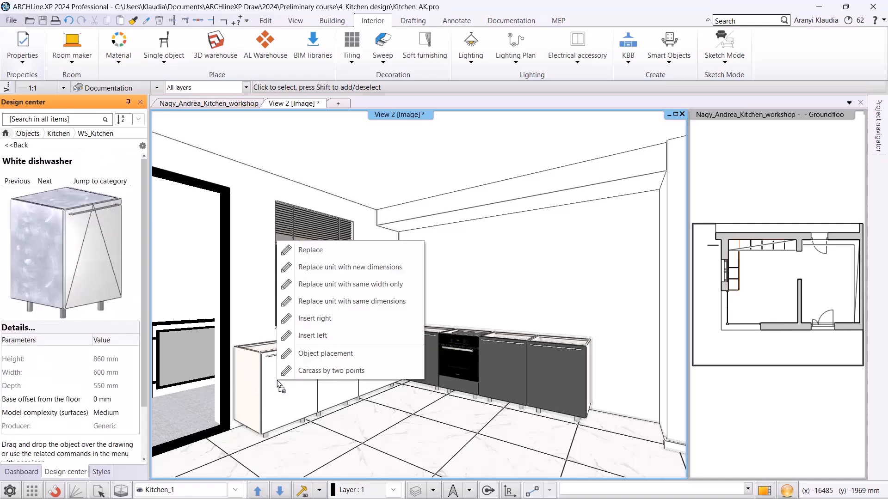
click(332, 285)
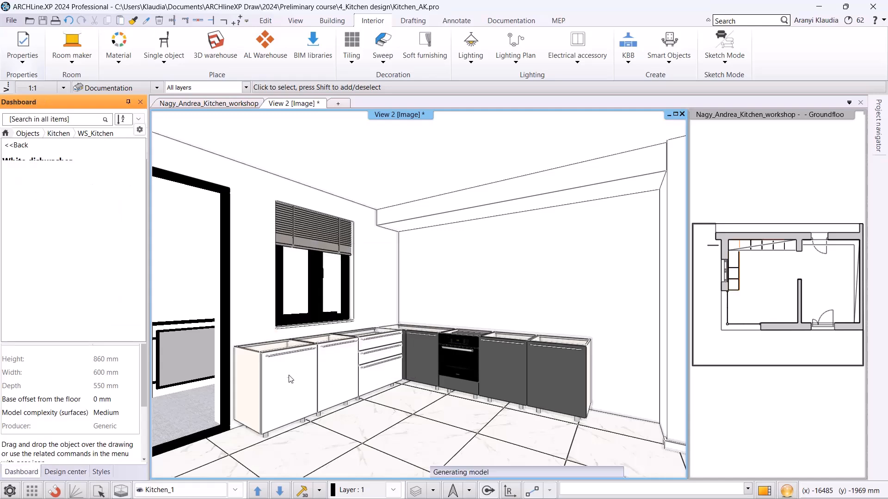
Locate the WS matte front door again and apply it as the carcass front of the dishwasher.
right_click(715, 245)
click(710, 249)
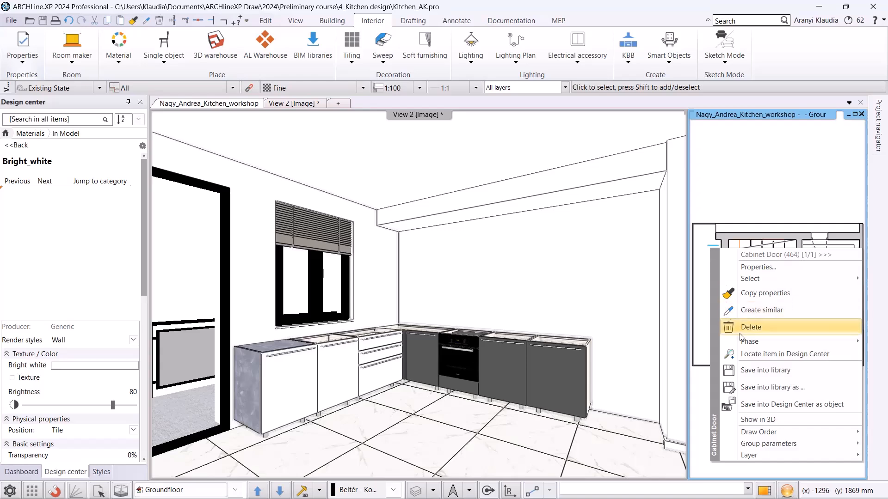
click(744, 355)
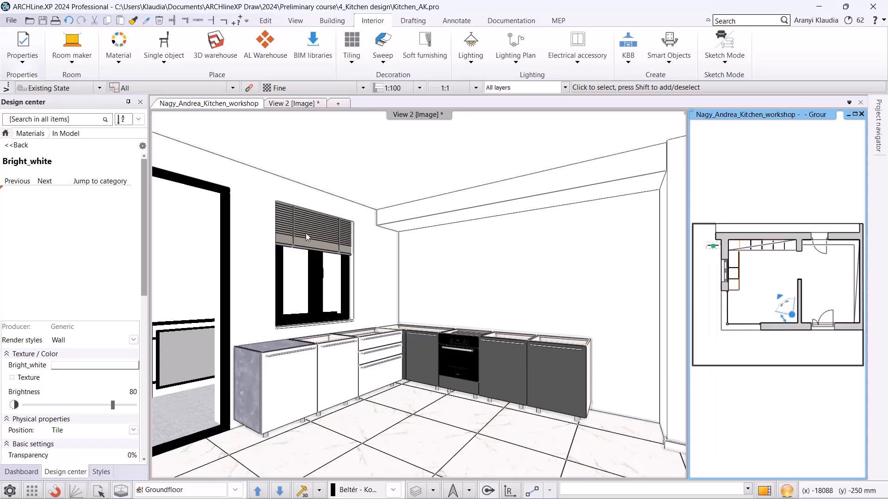
drag(81, 248, 303, 402)
click(367, 253)
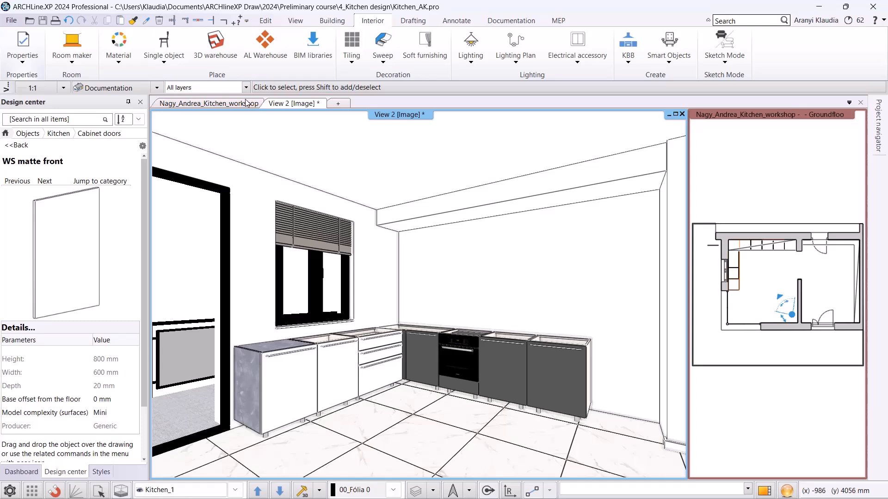
In the floor plan, start Countertop by cabinets and select the base cabinets along both walls to create a countertop.
click(193, 105)
scroll(414, 240, up, 4)
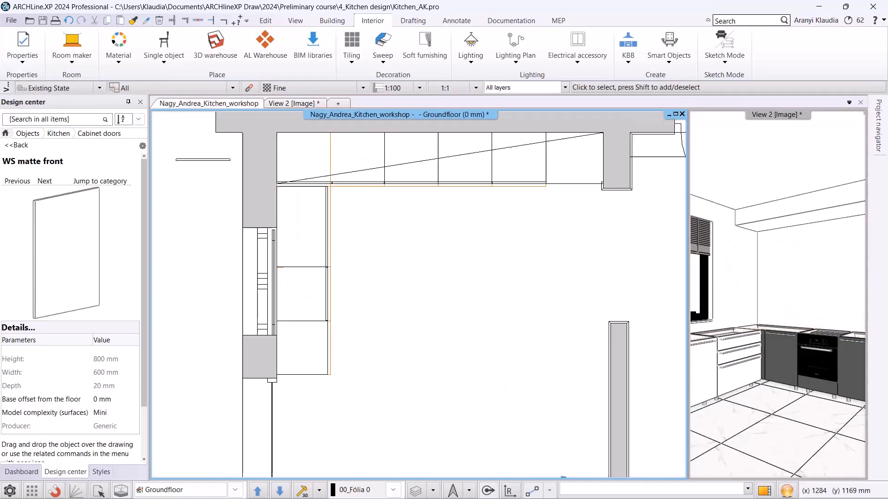
click(628, 46)
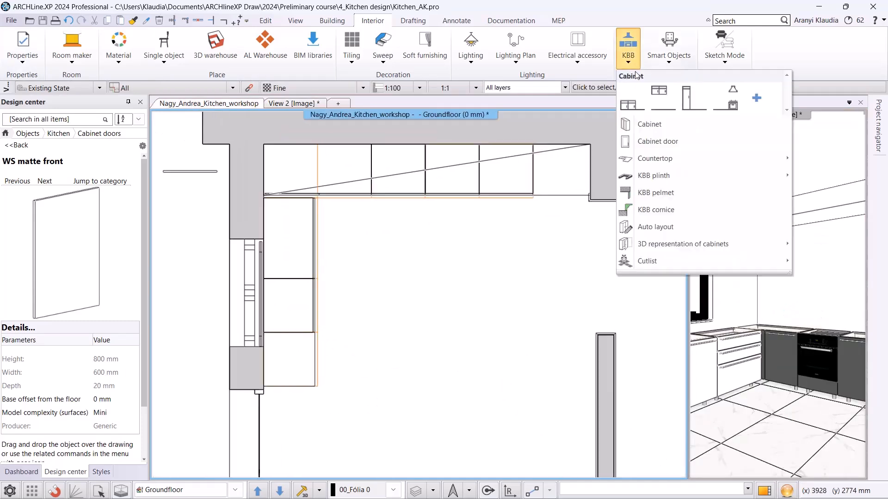
mouse_move(679, 158)
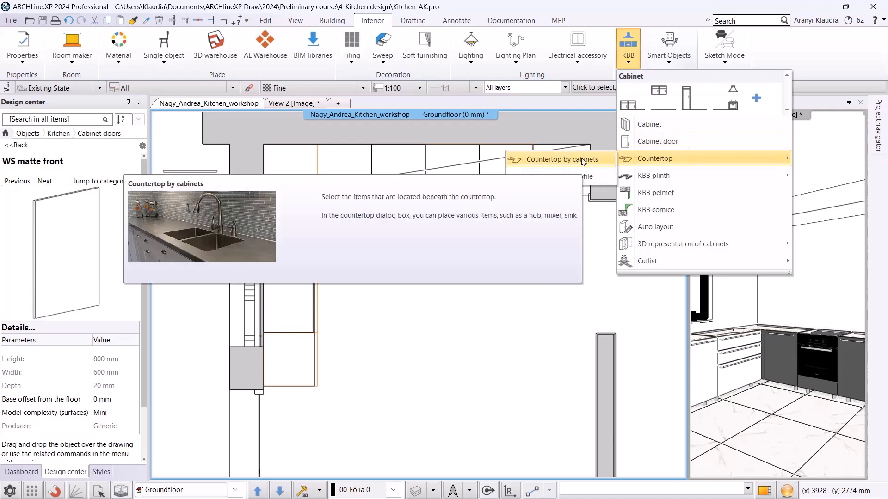
click(582, 160)
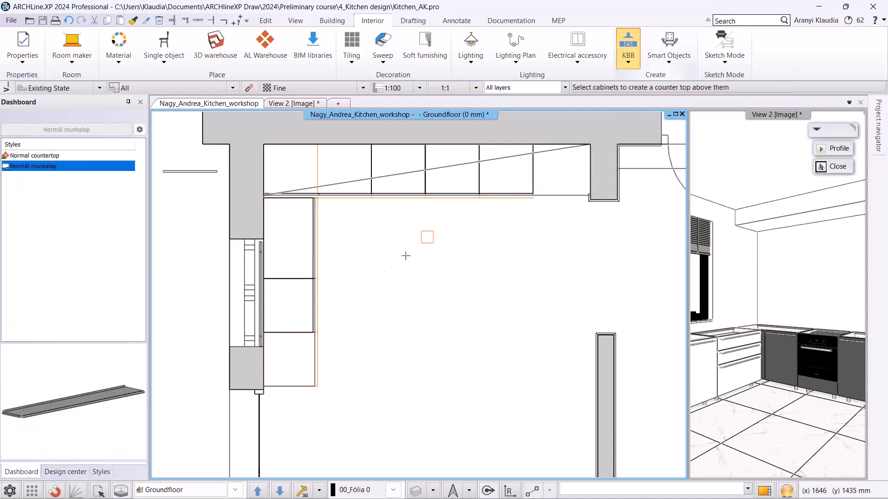
click(312, 344)
click(309, 194)
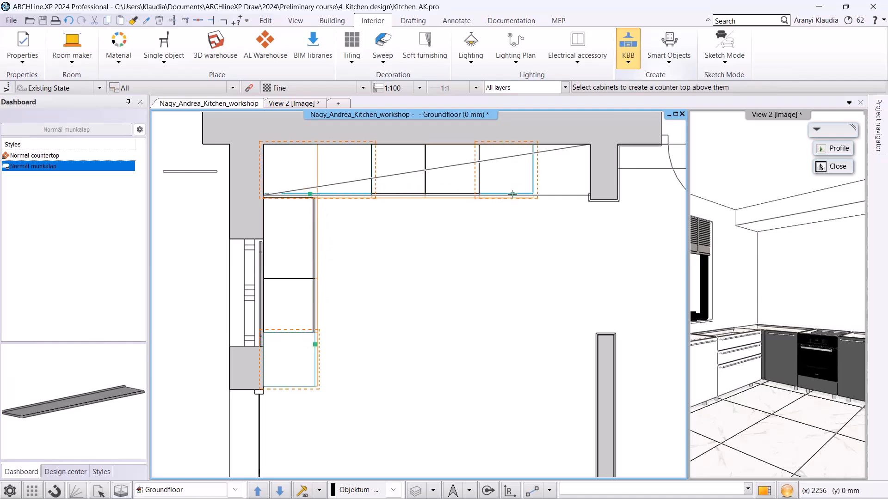
right_click(499, 247)
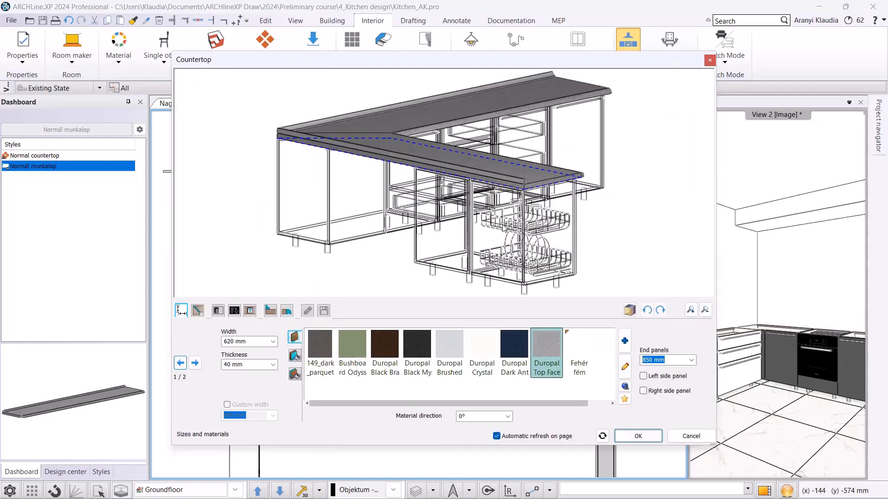
Set the countertop width to 600 mm.
drag(593, 188, 513, 214)
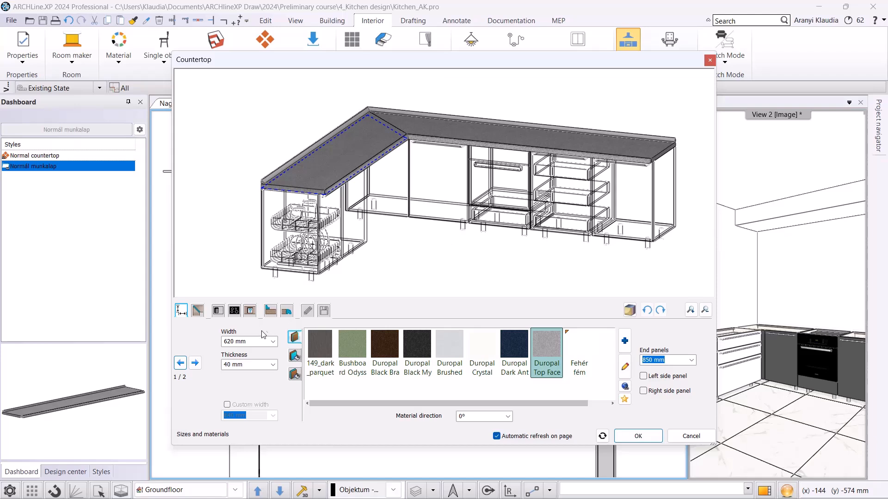
double_click(233, 341)
text(600)
key(Return)
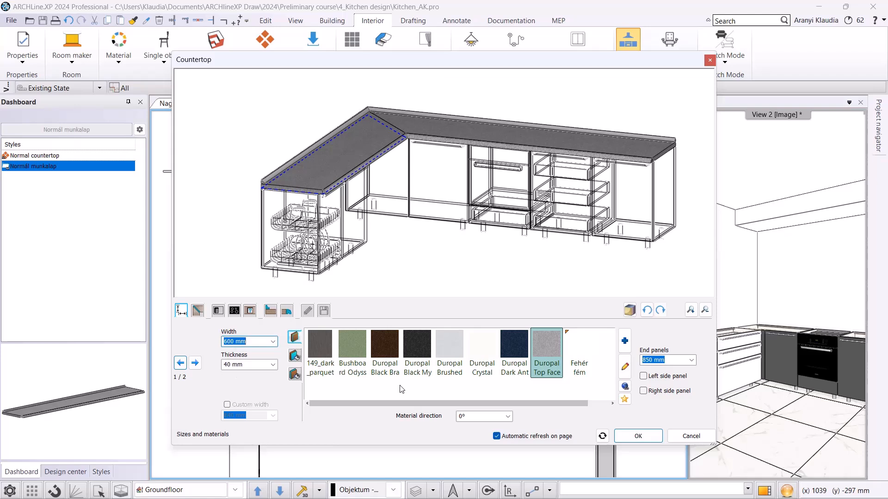
Enable the left side end panel and set the end panel height to 940 mm.
click(643, 376)
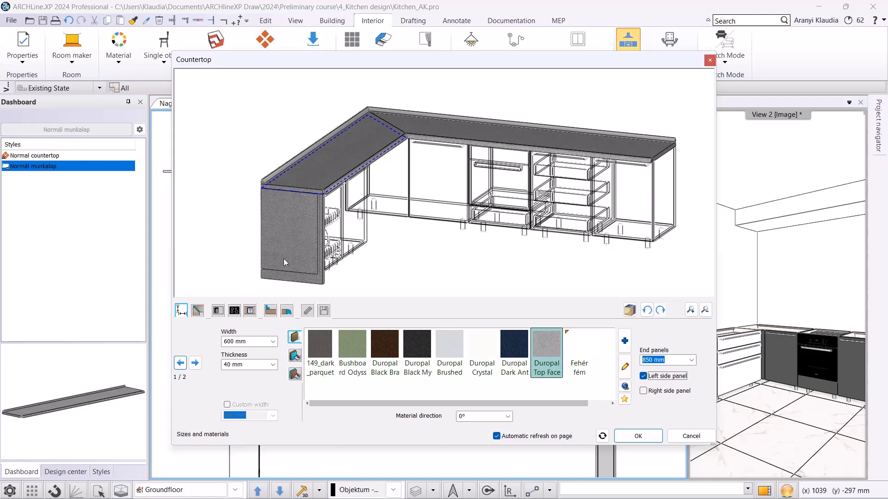
click(667, 359)
text(9)
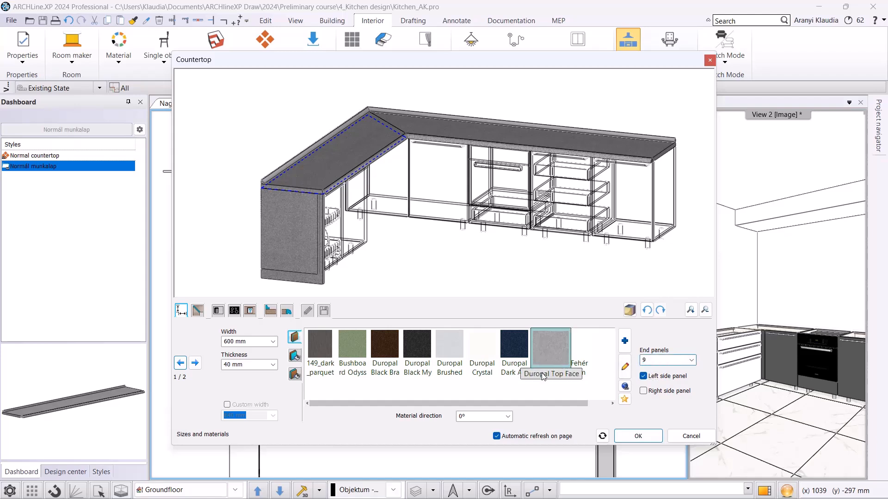
text(40)
key(Return)
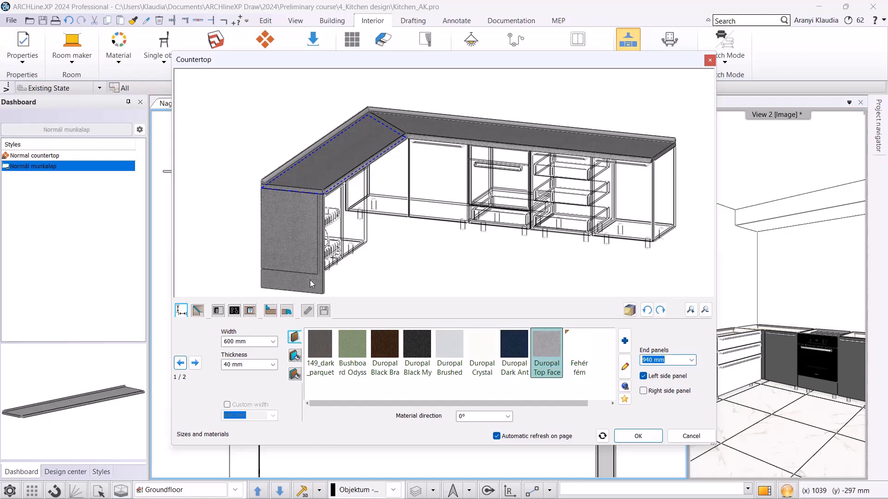
Search the material library for walnut and apply walnut light wood to the countertop.
scroll(454, 344, down, 3)
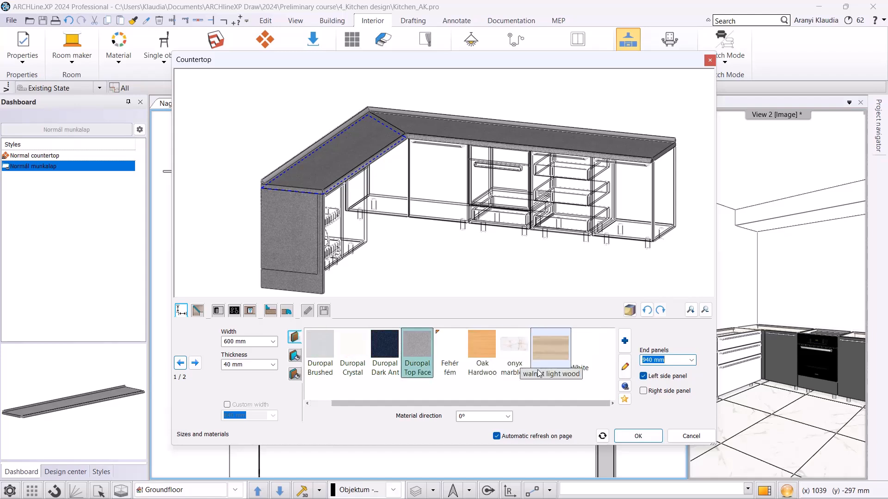
click(625, 340)
click(347, 110)
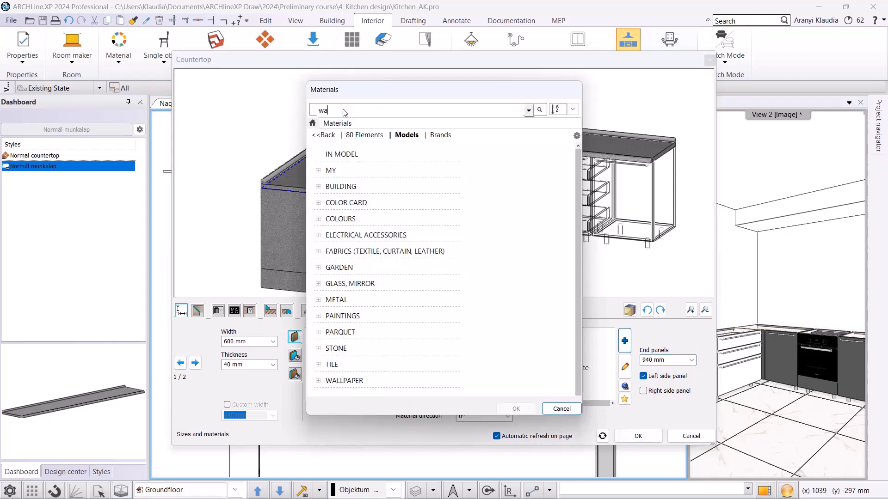
text(walnut)
key(Return)
click(418, 160)
click(517, 409)
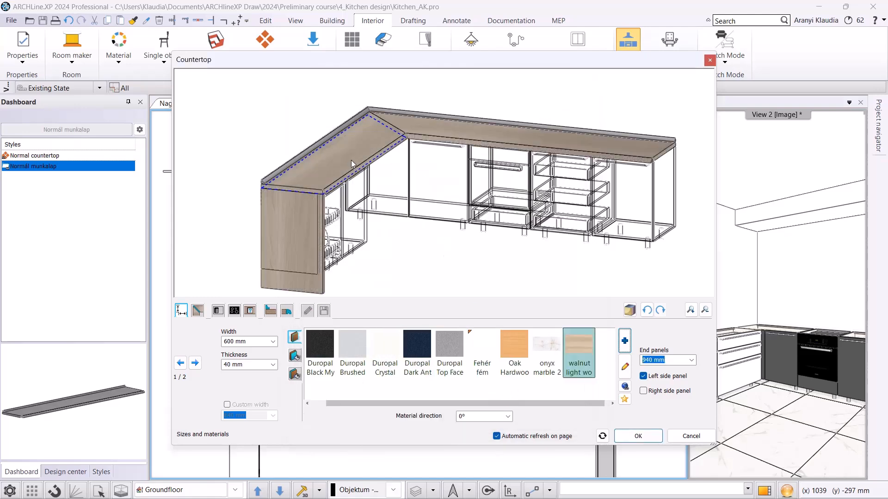
Turn off the back wall strip, check the countertop edge options, and confirm the countertop.
click(271, 311)
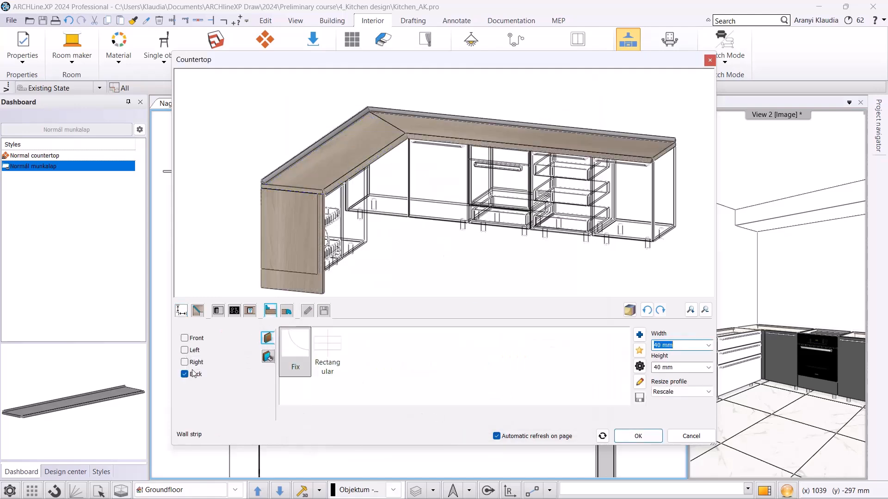
click(286, 314)
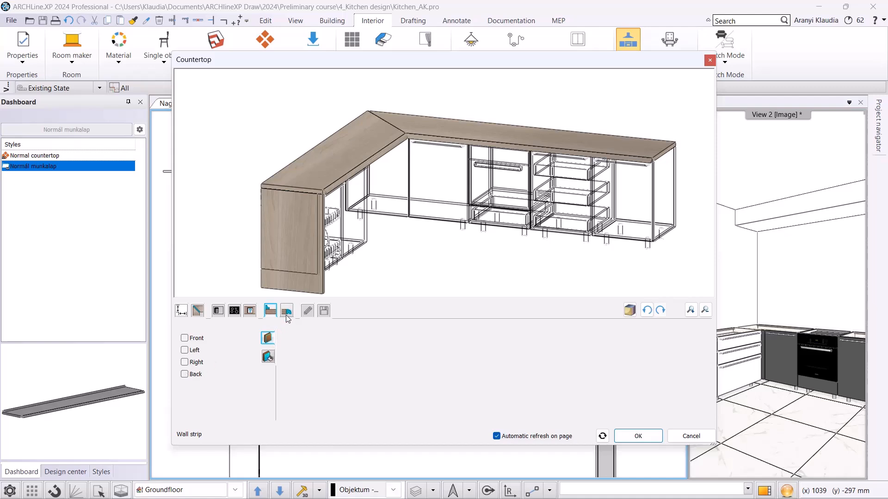
click(184, 339)
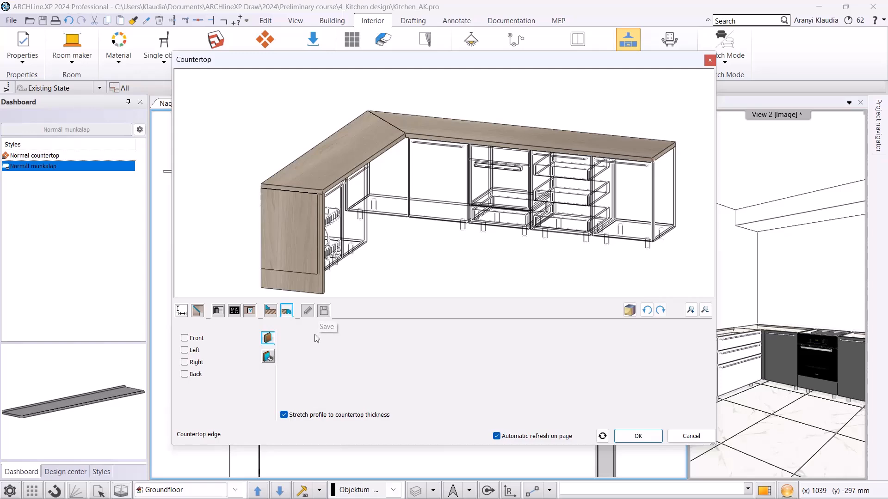
click(636, 435)
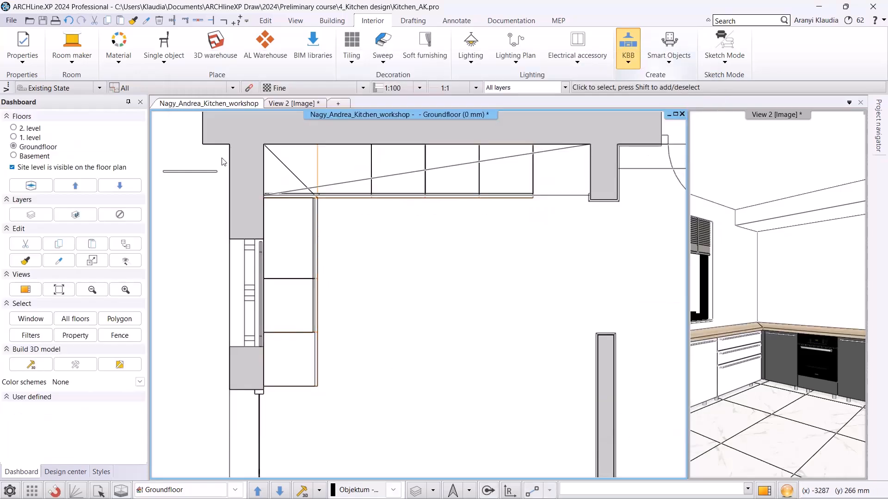
Lengthen the countertop's end at the left-wall end node by 40 mm with Change length.
click(283, 103)
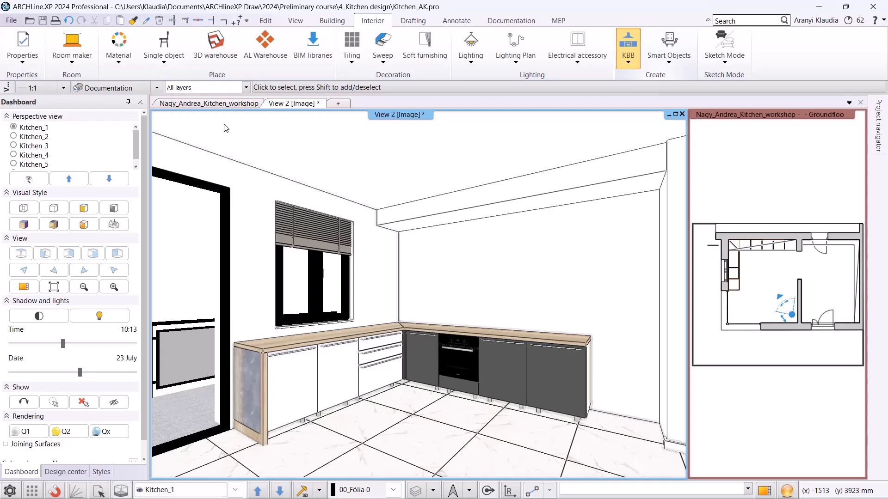
click(231, 106)
scroll(353, 303, up, 6)
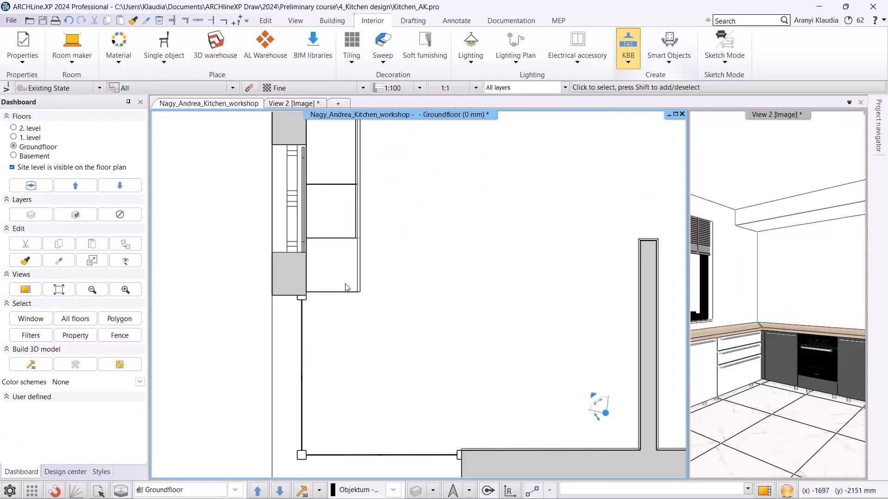
click(458, 273)
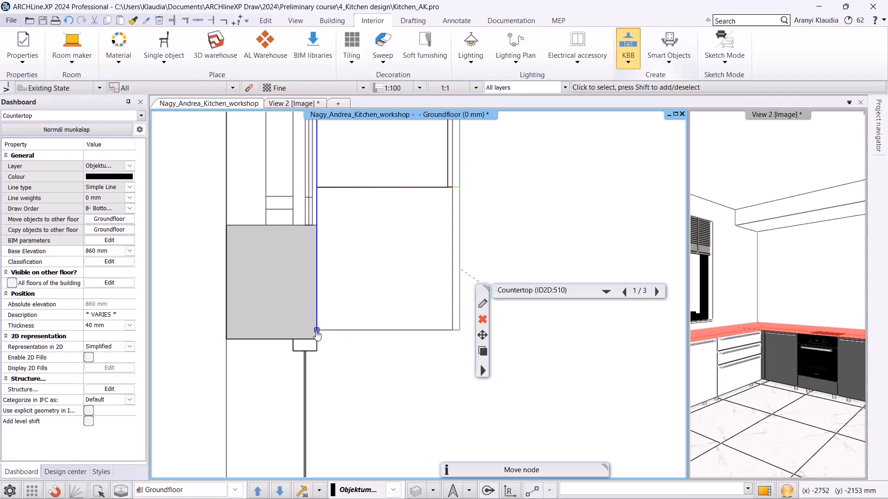
right_click(316, 333)
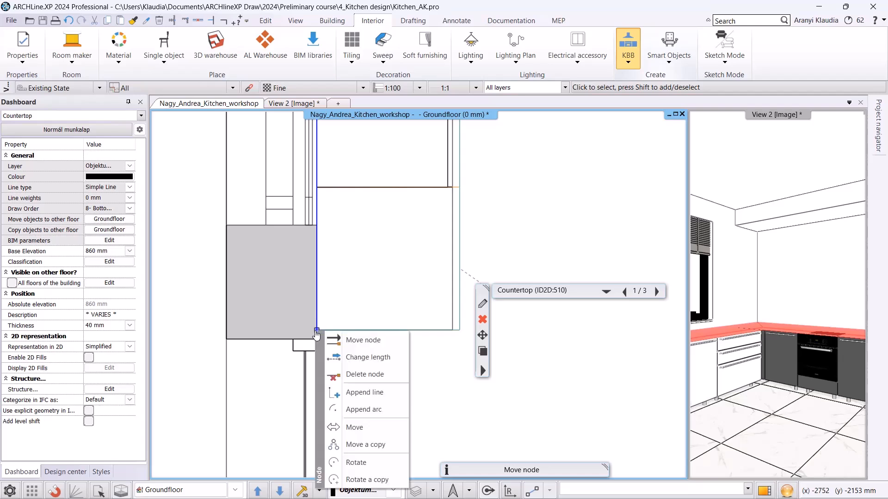
click(361, 357)
text(4)
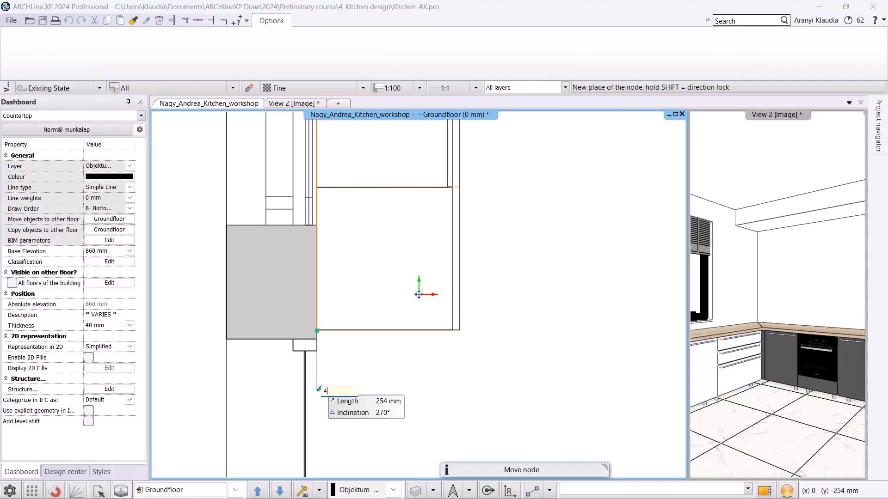
text(0)
key(Return)
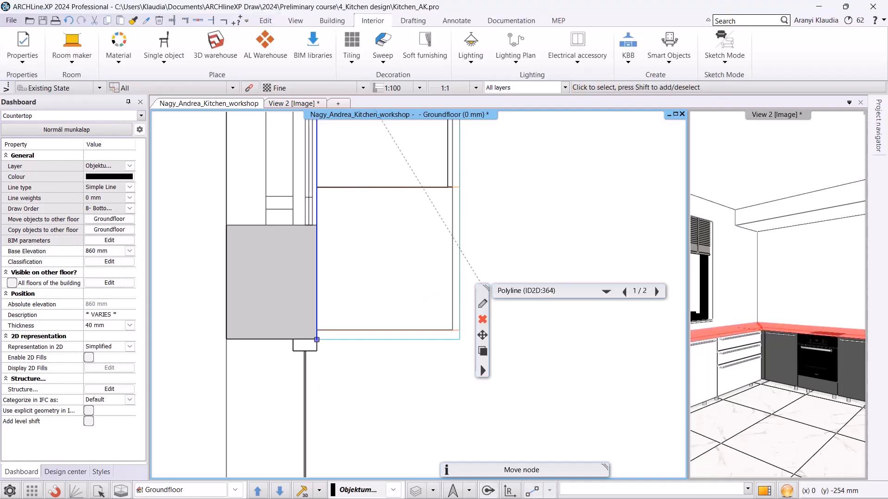
key(Escape)
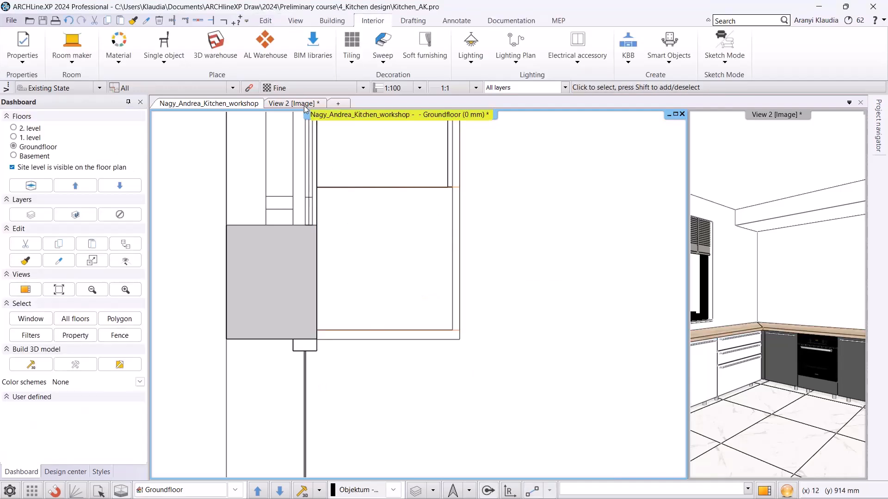
Reopen the countertop from the 3D view and add a Kennon one-basin sink 940 mm from the countertop's side.
click(304, 105)
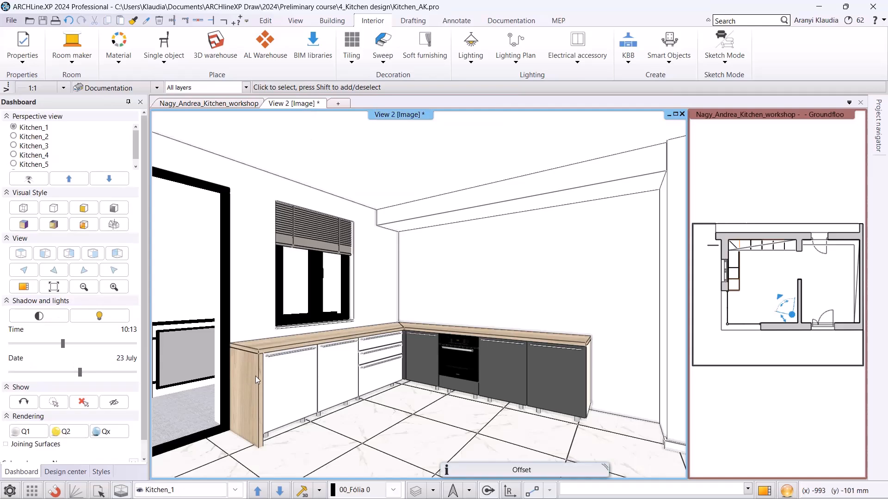
click(253, 399)
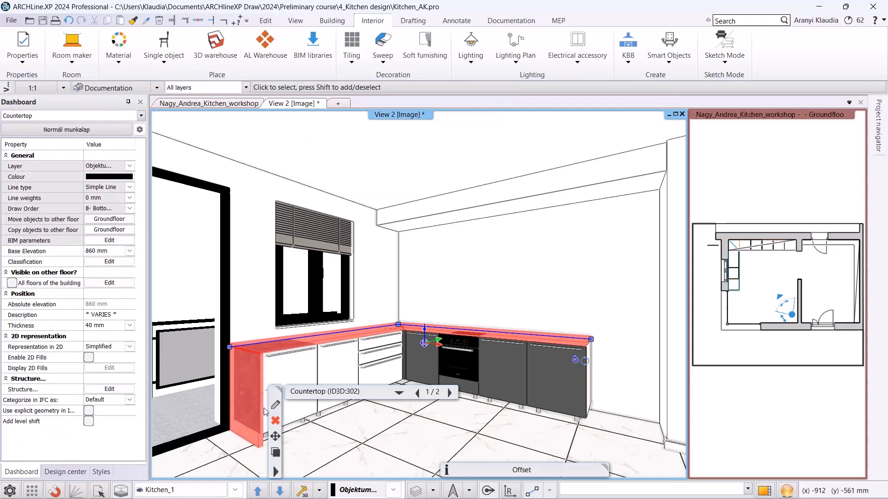
click(276, 405)
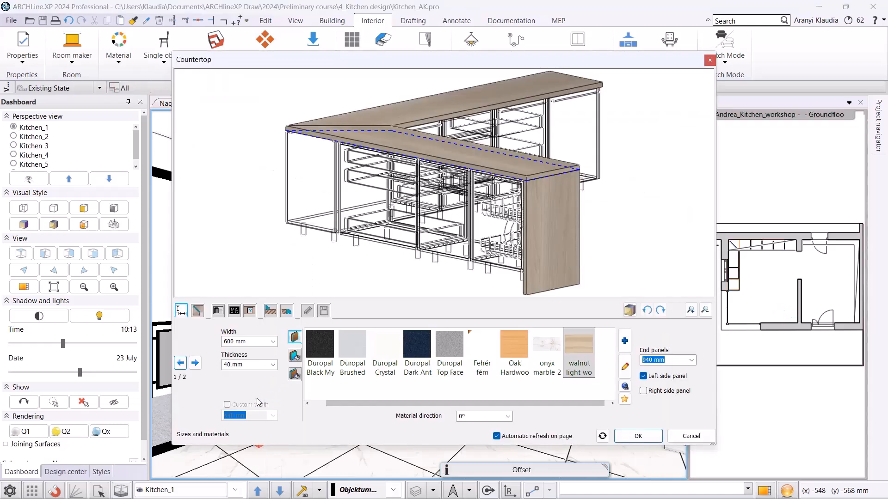
scroll(649, 181, down, 3)
drag(649, 180, 521, 181)
middle_drag(591, 148, 563, 178)
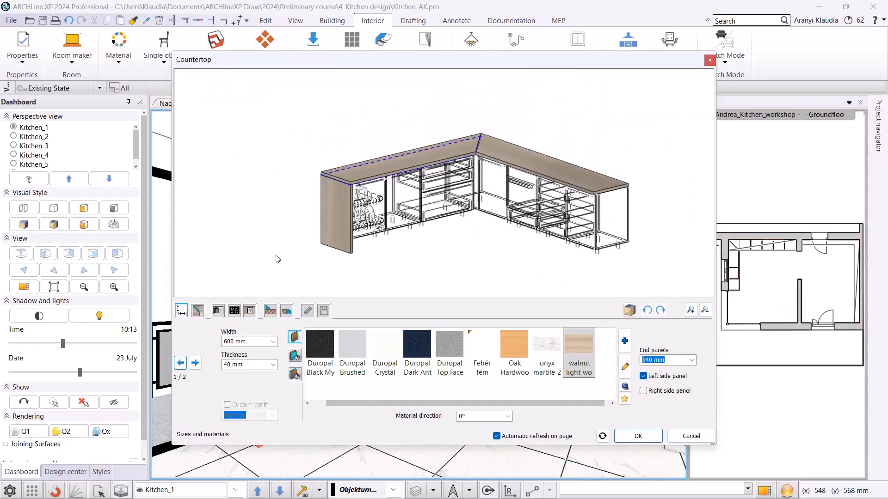
click(218, 311)
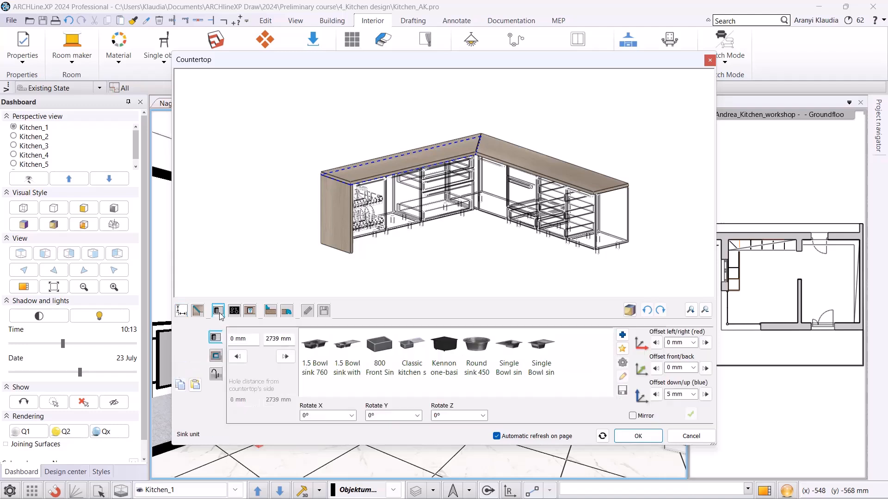
click(447, 352)
drag(257, 341, 209, 342)
text(940)
key(Return)
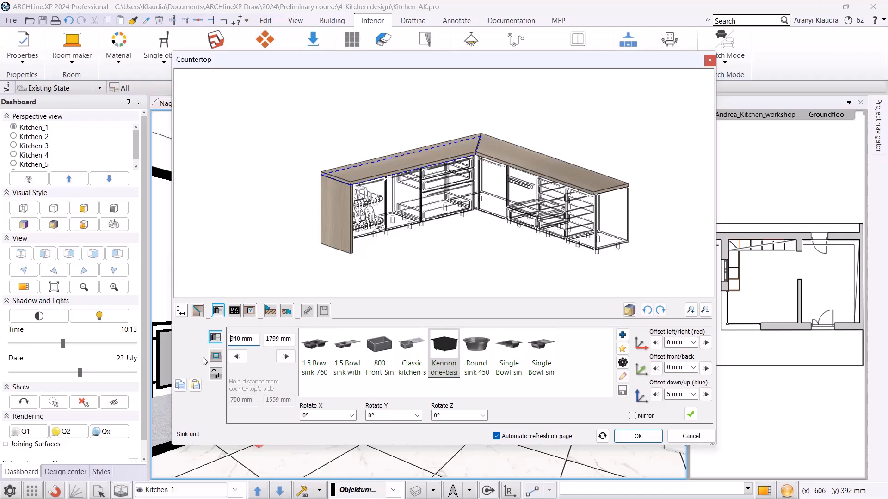
click(691, 415)
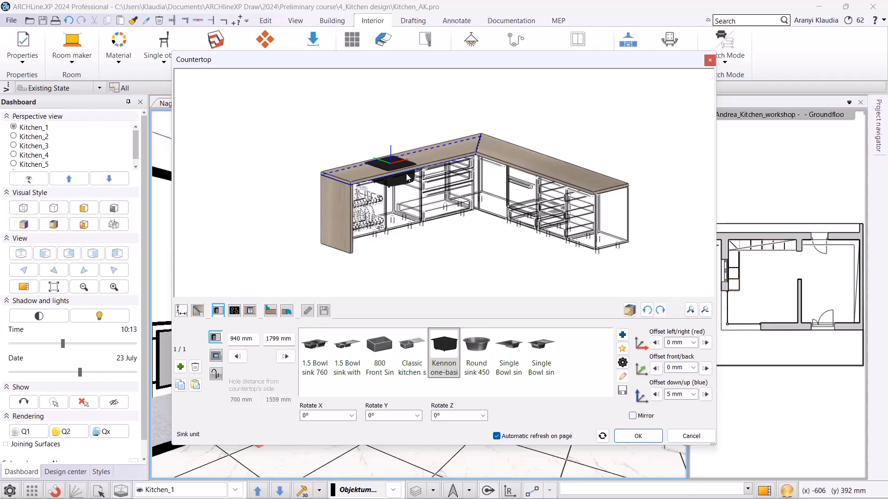
Add the Cotterman tap to the sink.
click(216, 375)
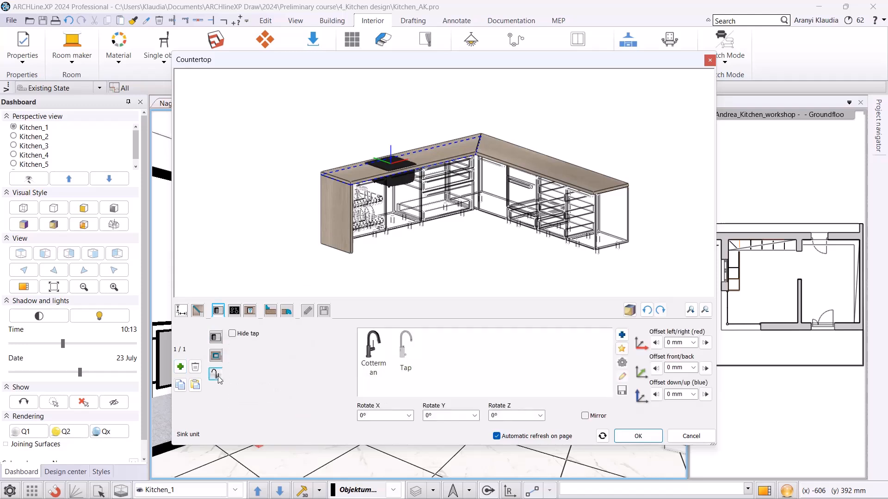
click(376, 350)
scroll(363, 139, up, 4)
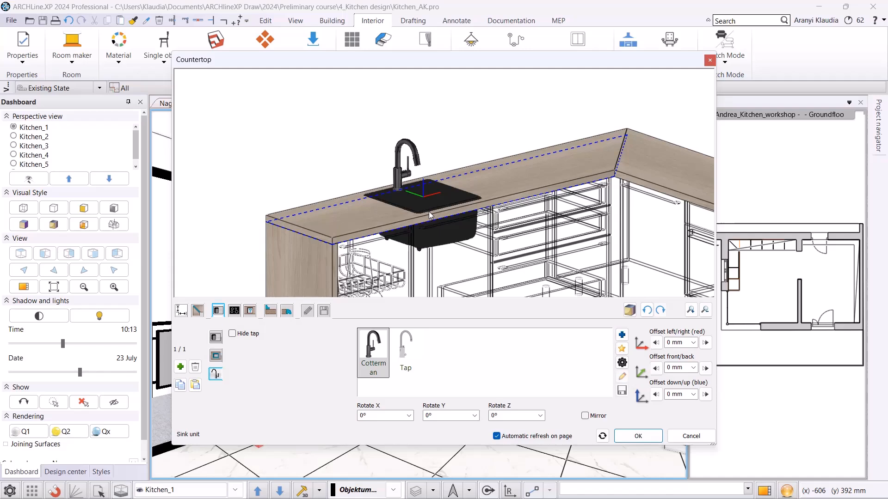
scroll(429, 212, down, 4)
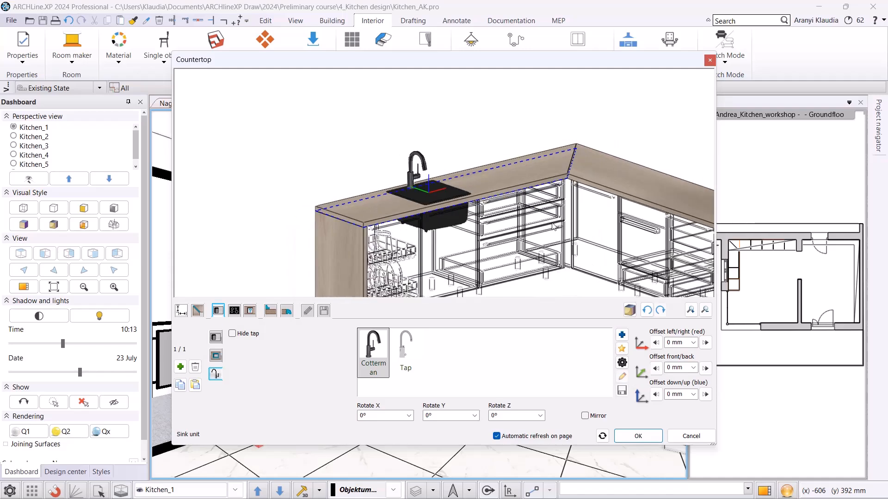
Select the second countertop segment and add a Glass ceramic hob 1500 mm from the countertop's side.
click(606, 189)
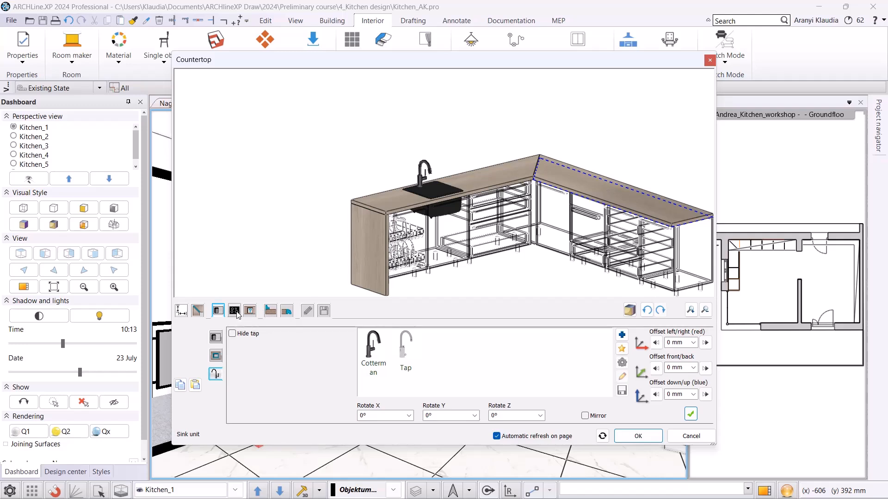
click(235, 311)
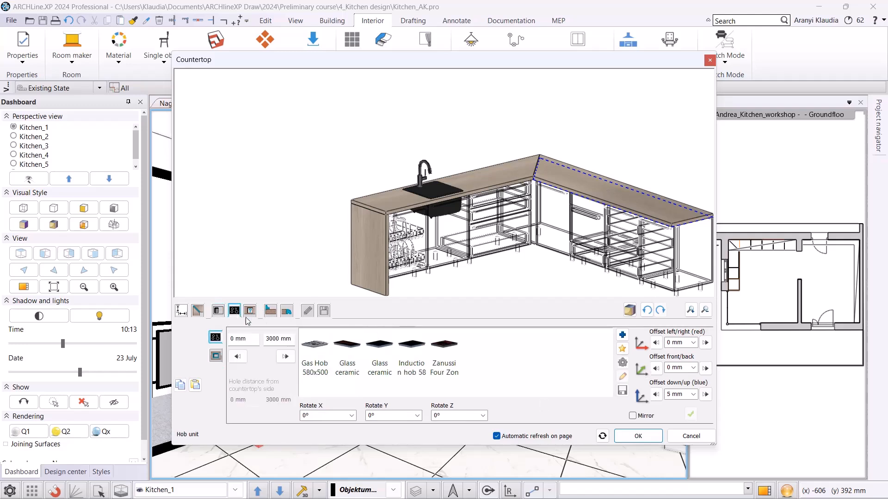
click(379, 351)
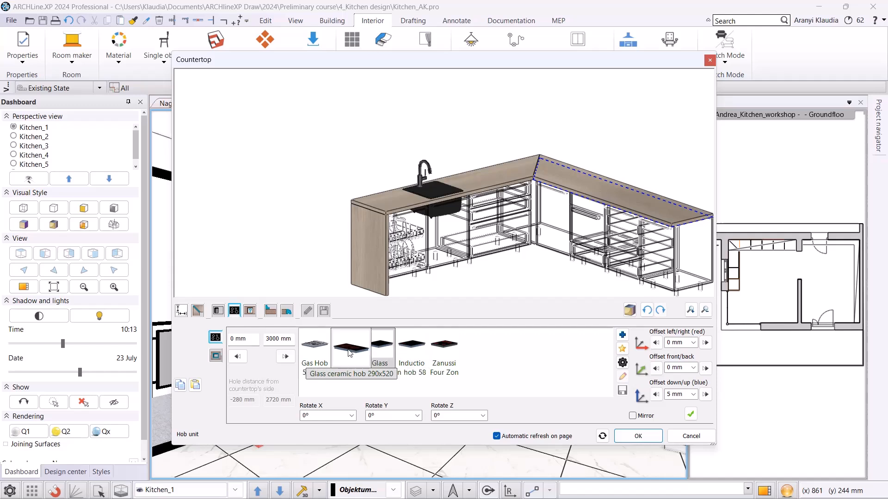
click(244, 338)
drag(246, 339, 163, 338)
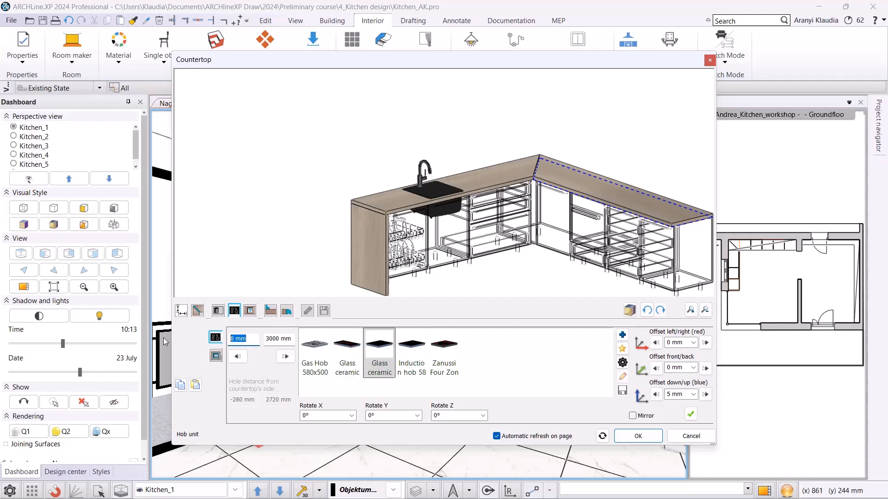
text(1500)
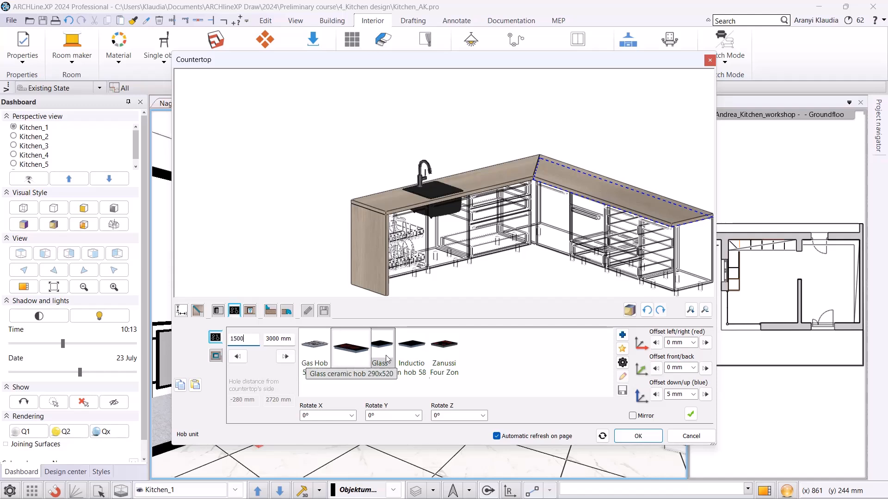
click(692, 415)
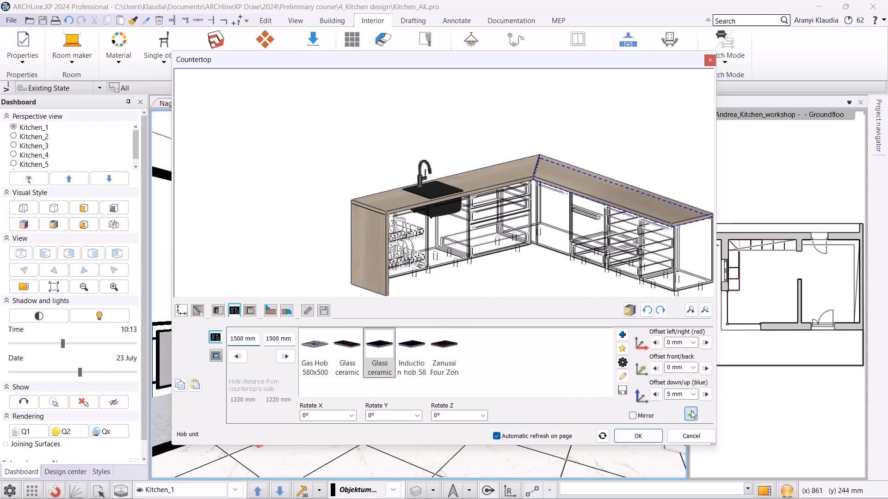
Set the hob's down/up offset to 20 mm.
double_click(678, 394)
text(20)
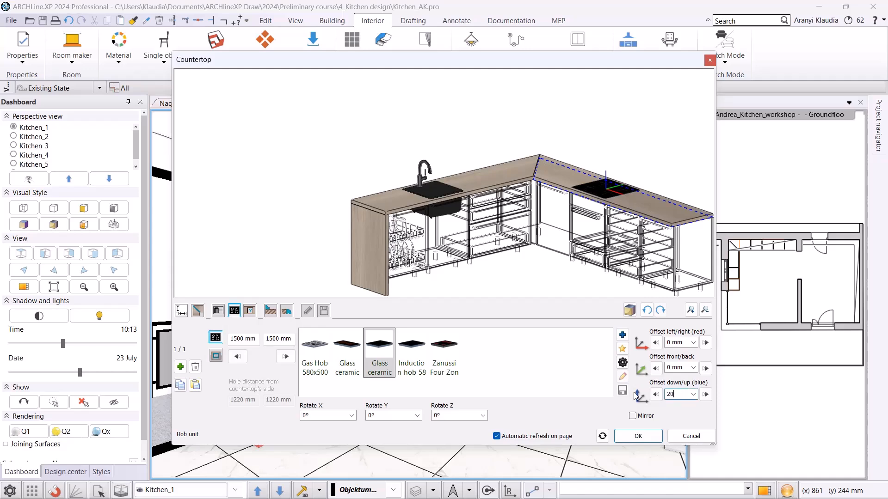
key(Return)
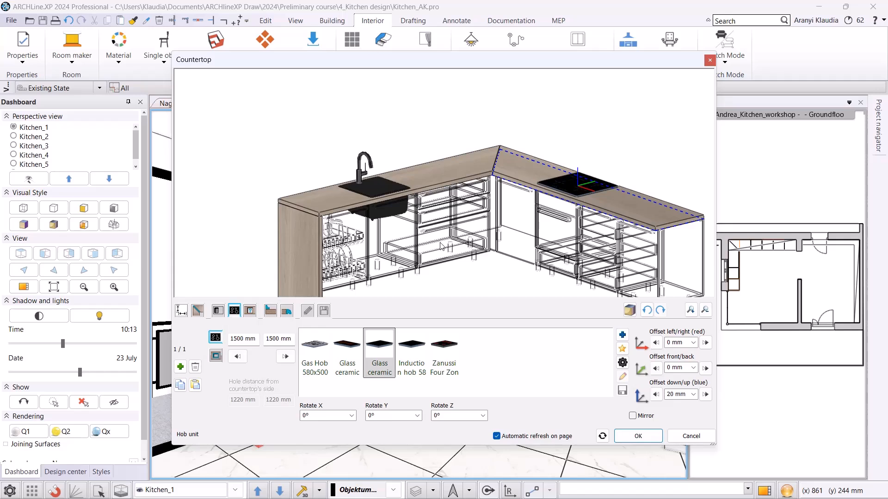
Change the countertop corner joint to Joint 1.
click(198, 311)
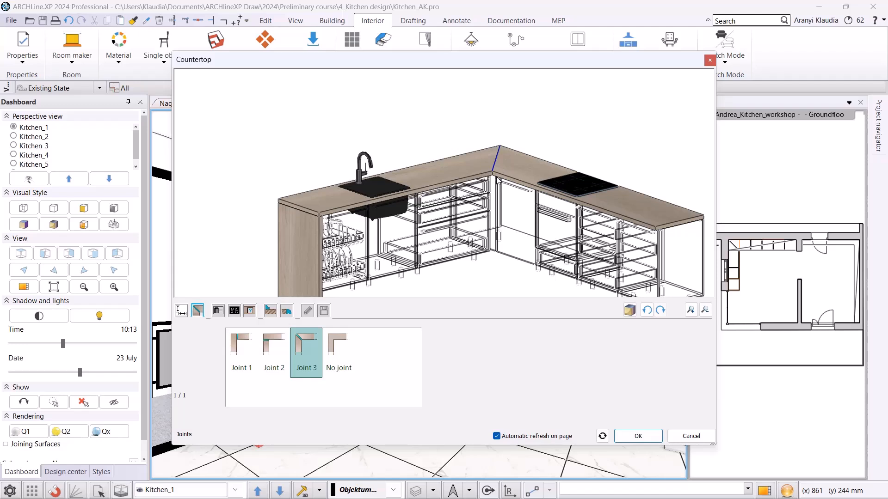
click(253, 340)
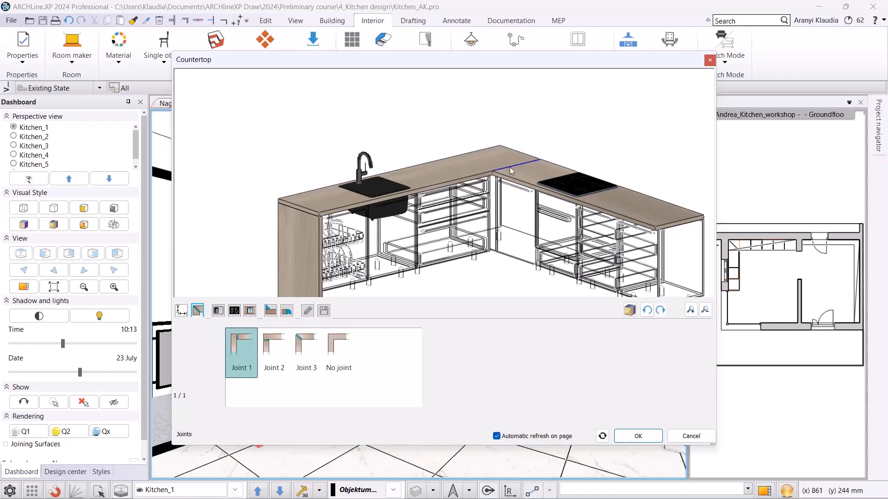
Save the countertop to the library as WS countertop in the Countertops subcategory and close the countertop dialog.
click(324, 310)
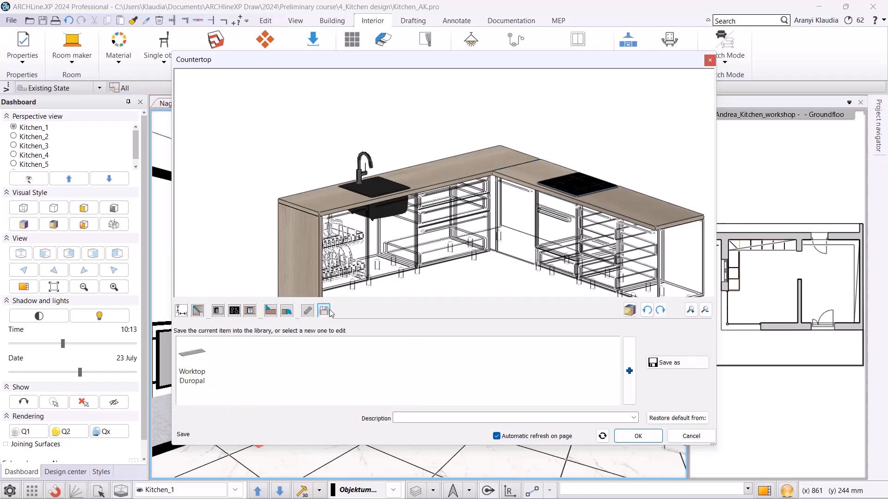
click(681, 364)
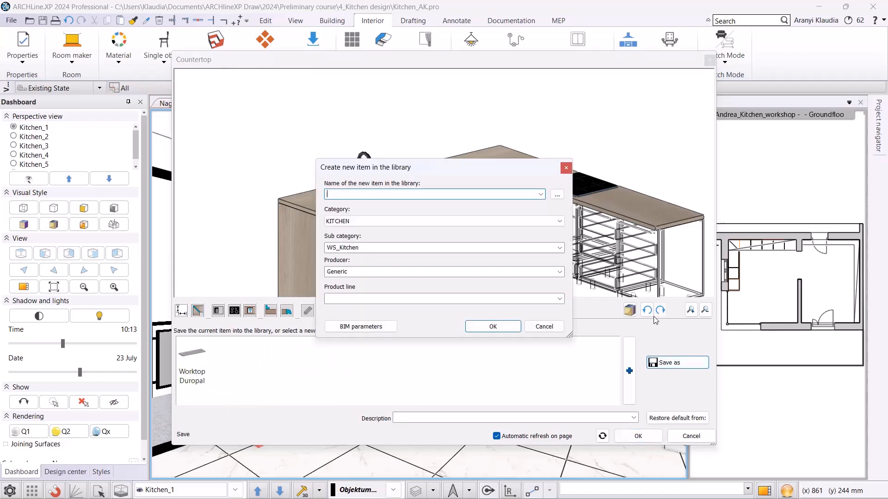
text(WS countertop)
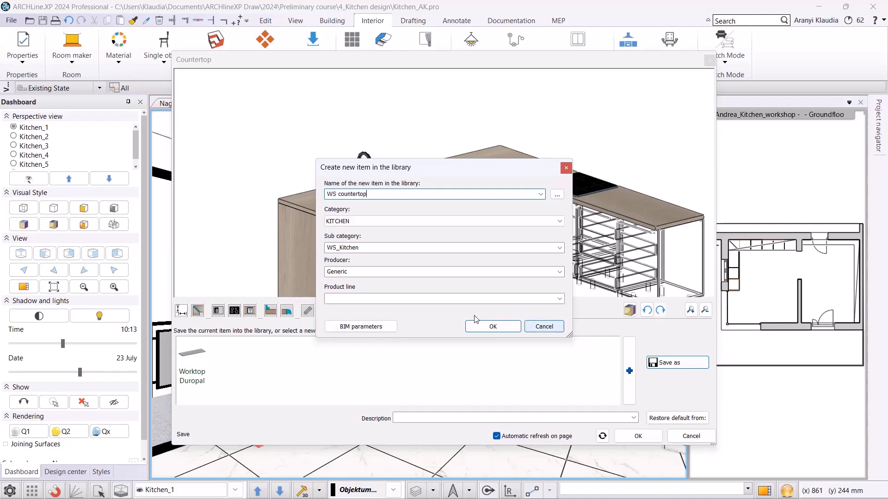
click(559, 248)
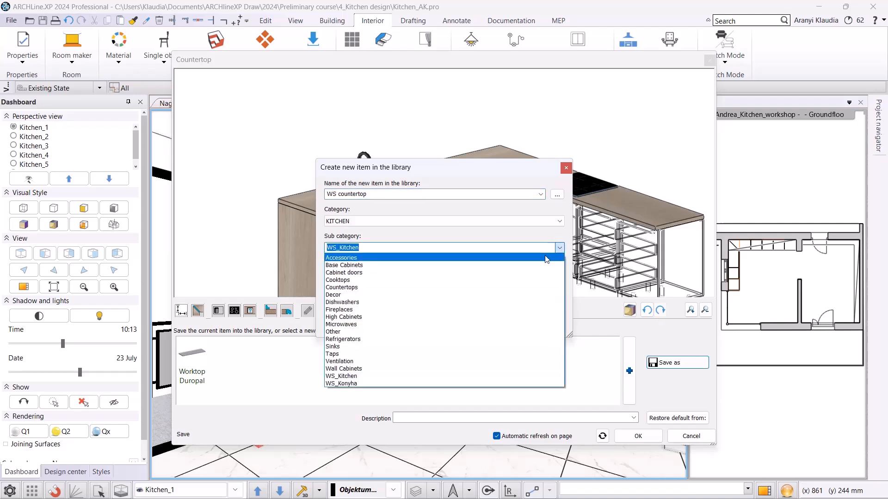
click(450, 288)
click(493, 327)
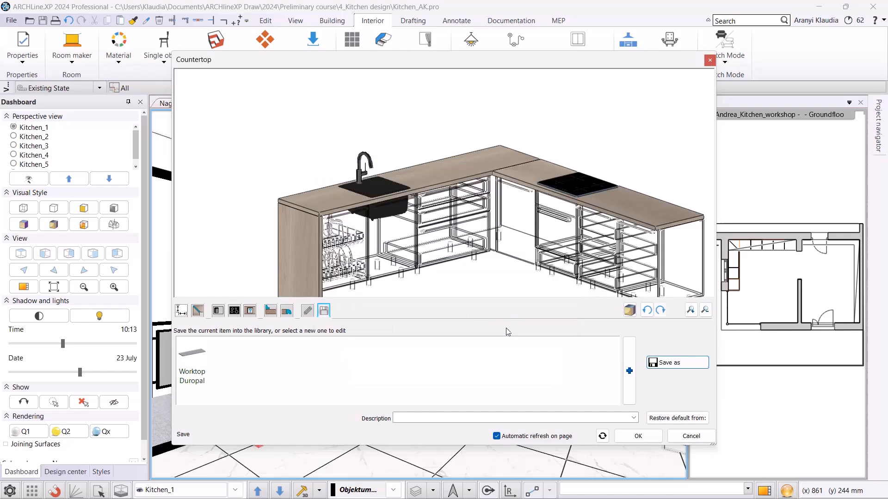
click(636, 436)
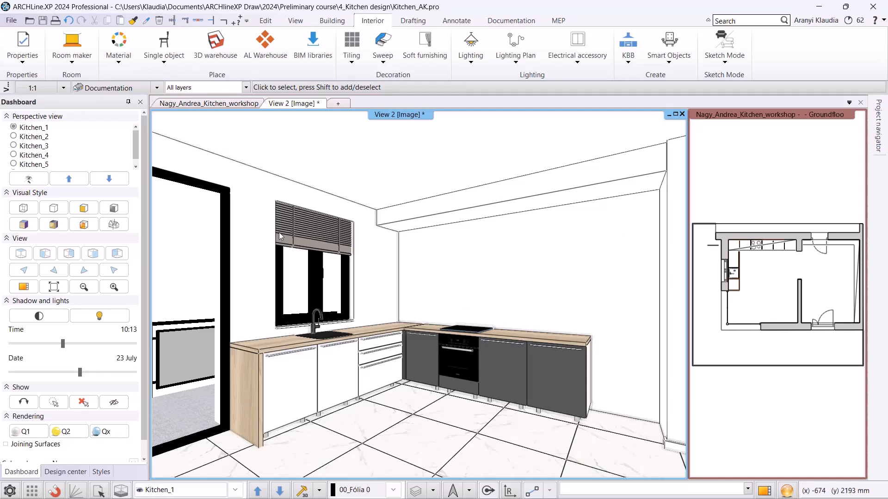
Place the Anthracite tall cabinet fridge from the WS_Kitchen library at the right end of the upper cabinet run in the floor plan.
click(247, 104)
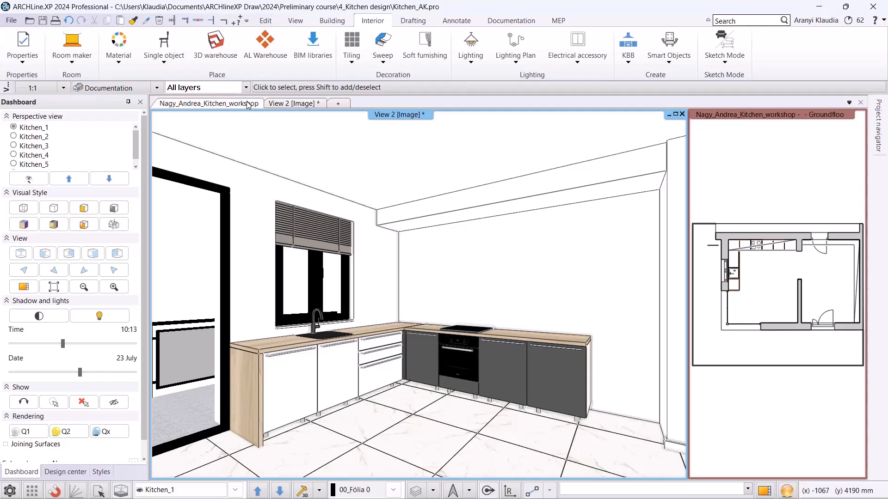
click(66, 472)
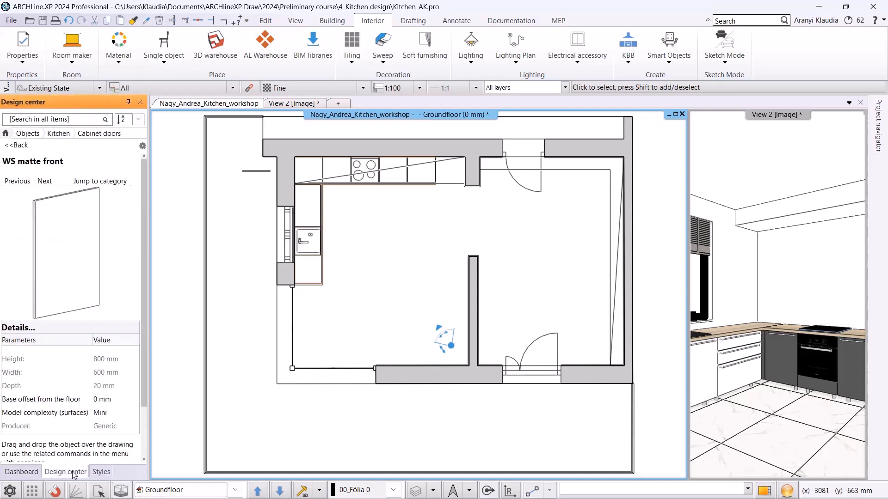
click(50, 135)
scroll(51, 347, down, 4)
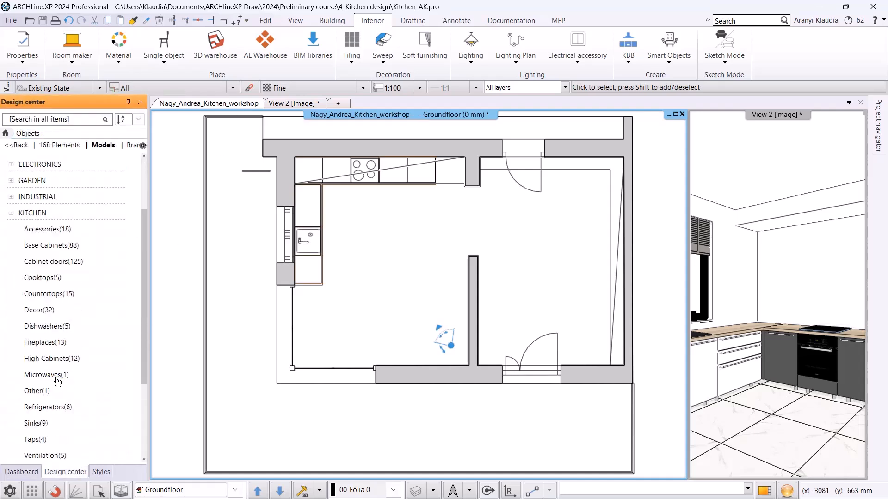
click(46, 439)
click(109, 223)
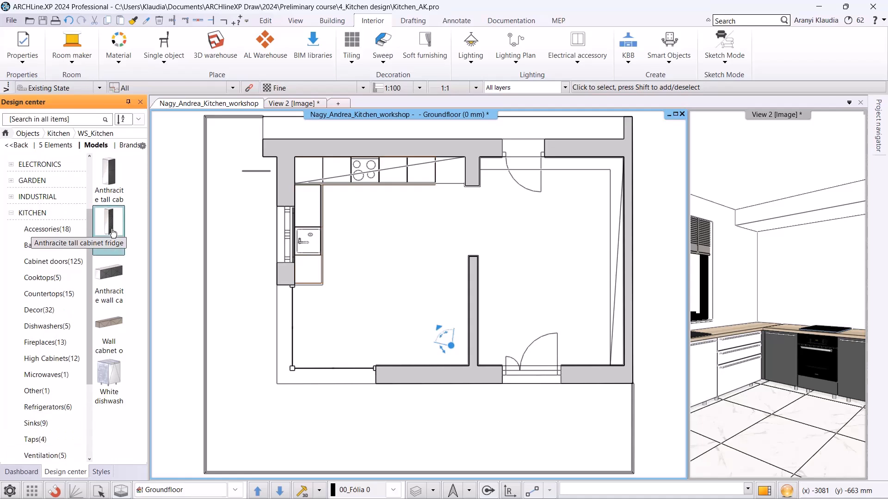
drag(343, 205, 437, 195)
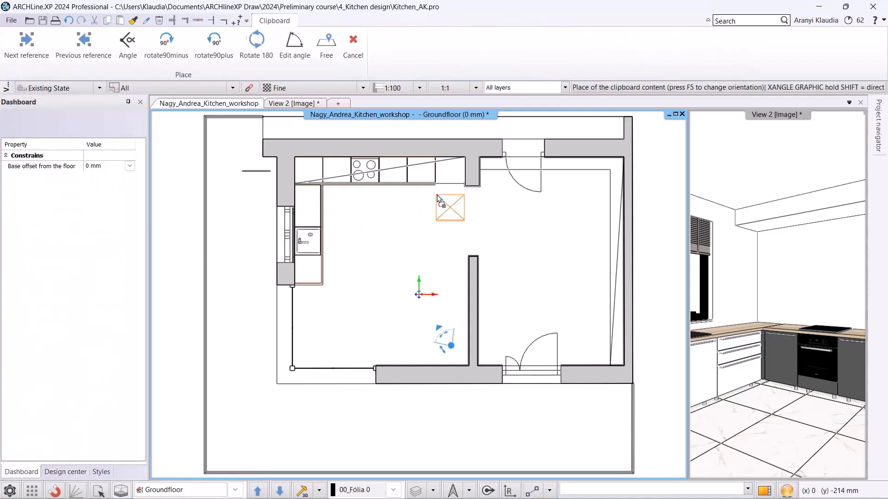
scroll(435, 185, up, 2)
scroll(422, 249, up, 2)
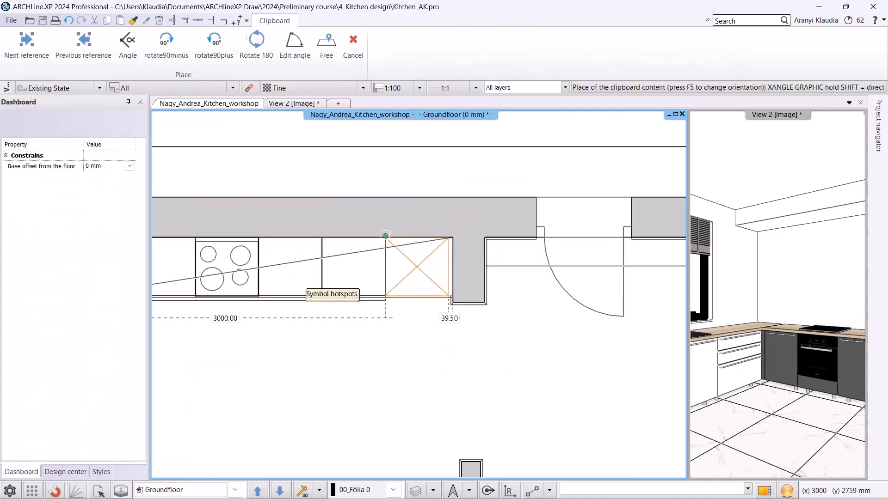
click(386, 236)
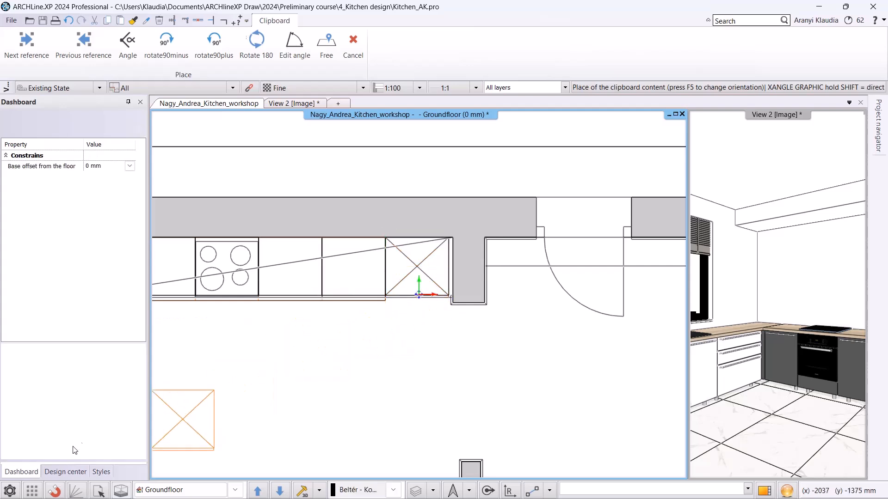
Place an Anthracite tall cabinet at the left corner of the upper cabinet run.
click(67, 473)
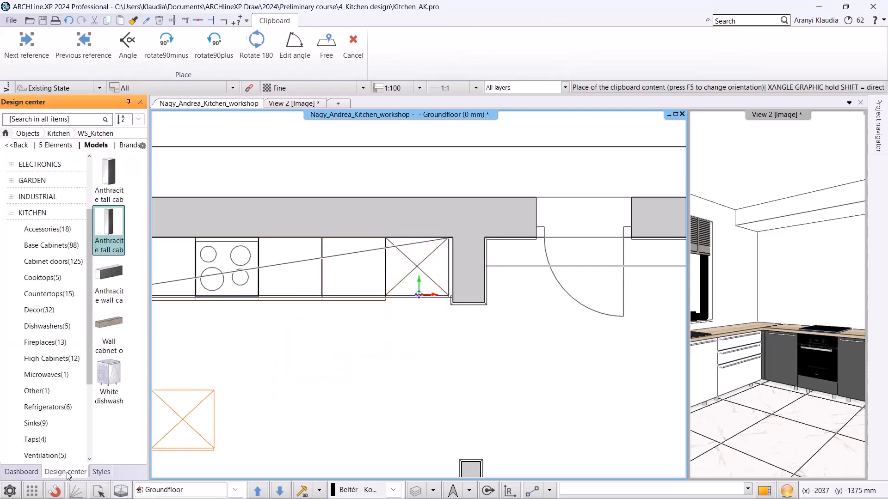
click(116, 180)
drag(79, 216, 231, 330)
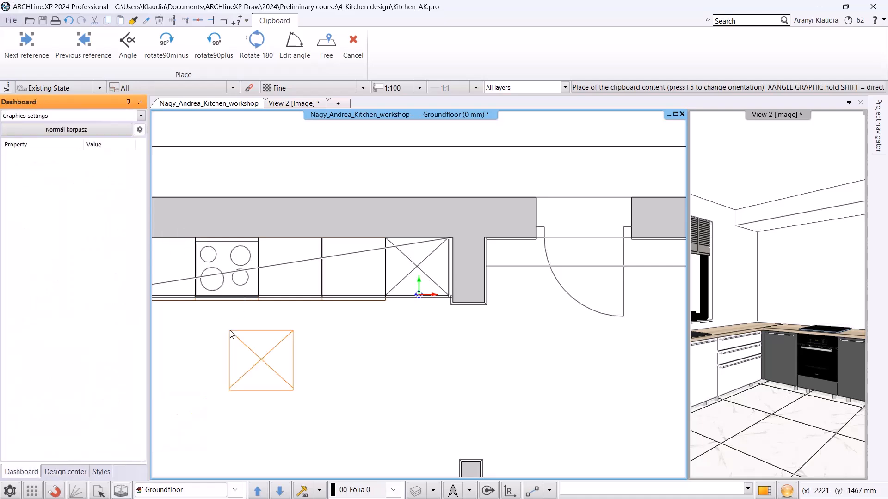
middle_drag(212, 298, 356, 294)
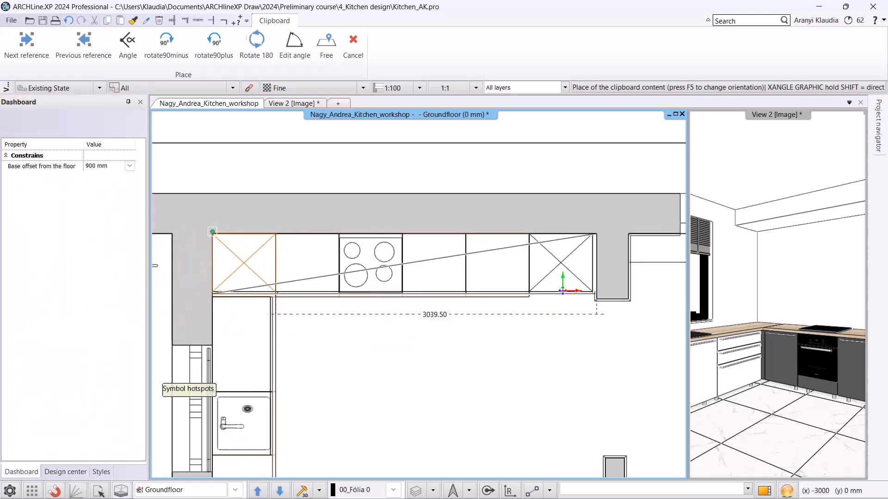
click(244, 292)
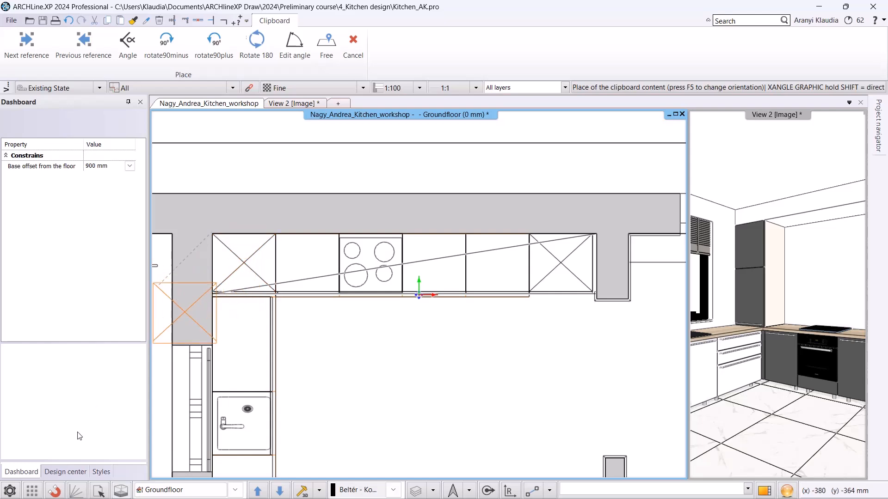
Pick the Anthracite wall cabinet from the WS_Kitchen library and start placing it over the upper run.
click(57, 474)
click(16, 145)
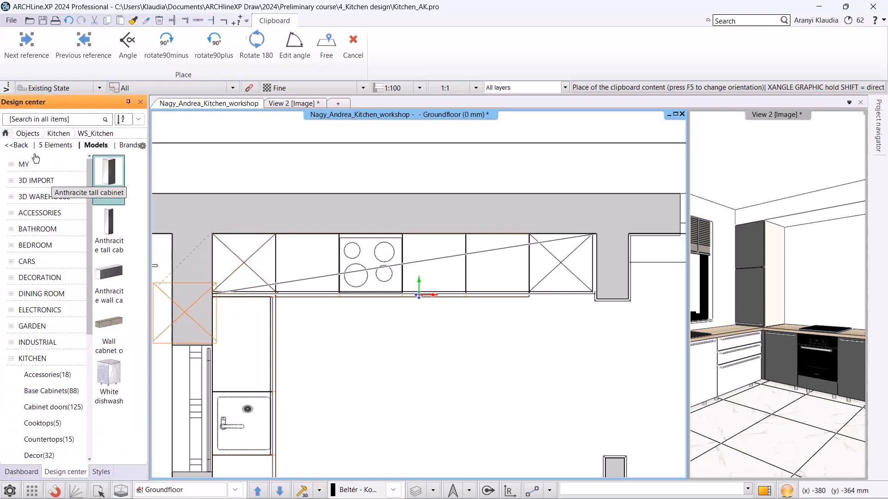
click(114, 278)
drag(57, 246, 365, 253)
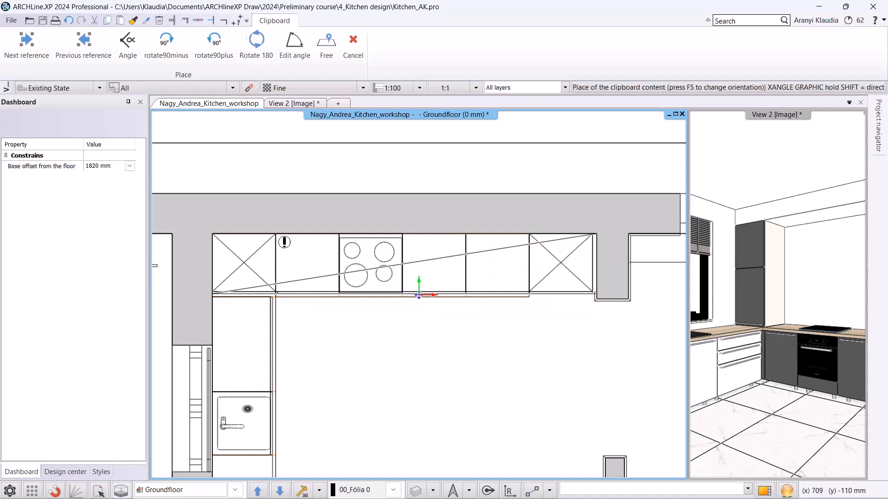
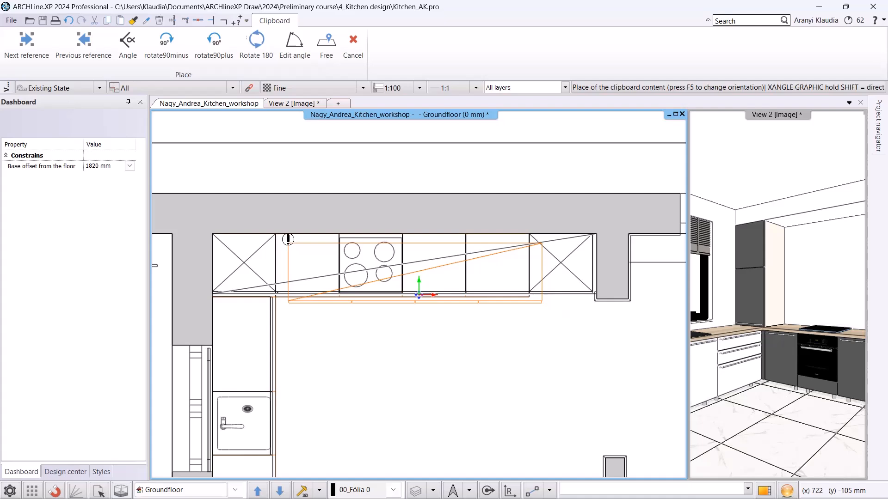
Place the Wall cabnet opening upward from the WS_Kitchen library above the hob using object placement.
click(326, 36)
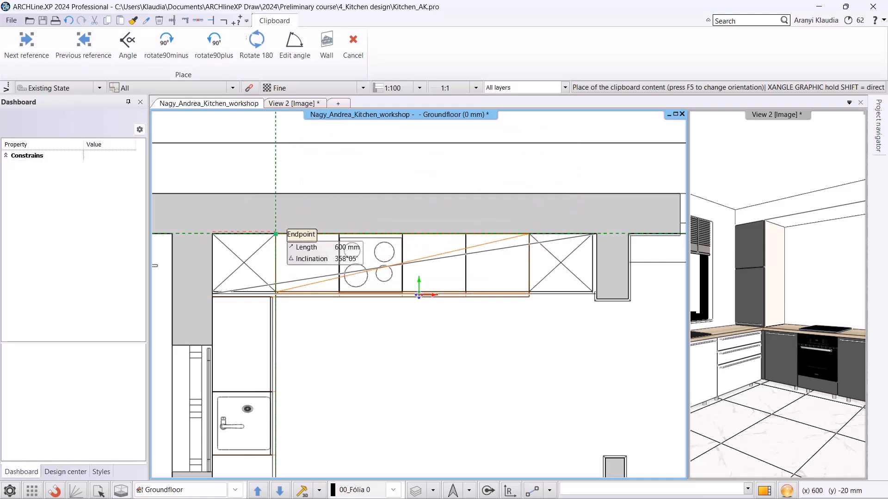
click(65, 472)
click(19, 145)
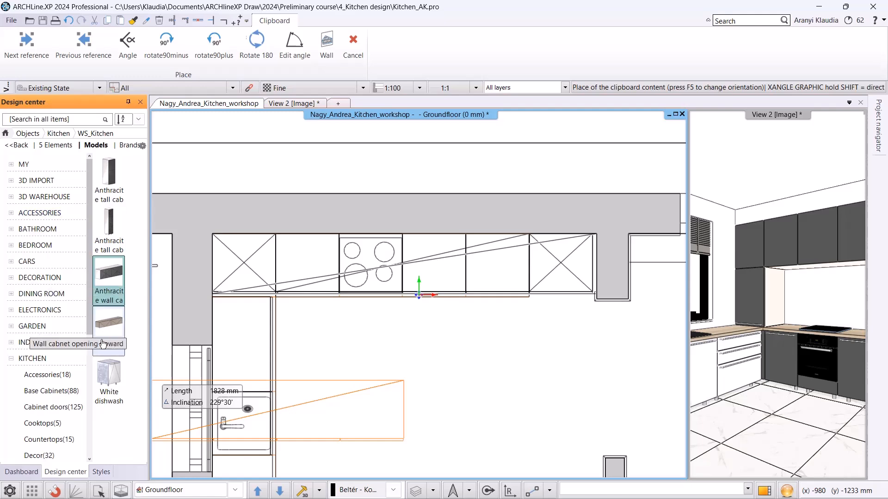
click(105, 307)
mouse_move(49, 262)
mouse_down()
mouse_move(384, 275)
mouse_move(378, 266)
mouse_up()
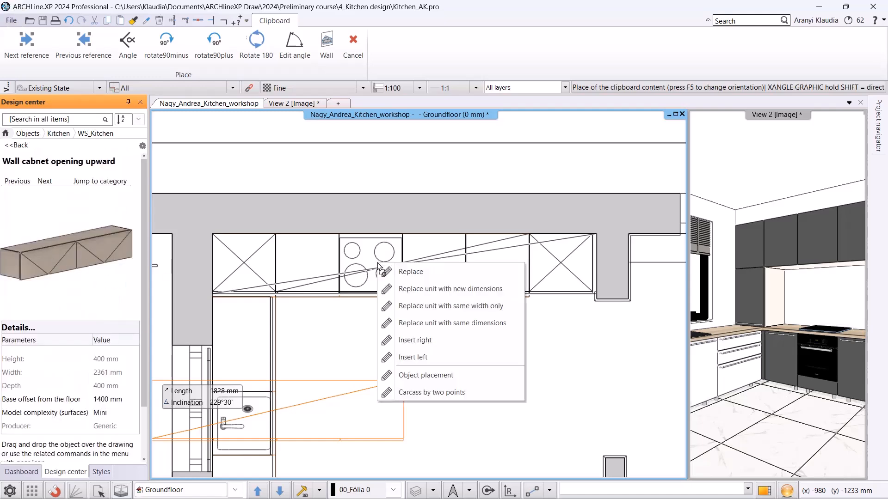
click(404, 378)
click(276, 235)
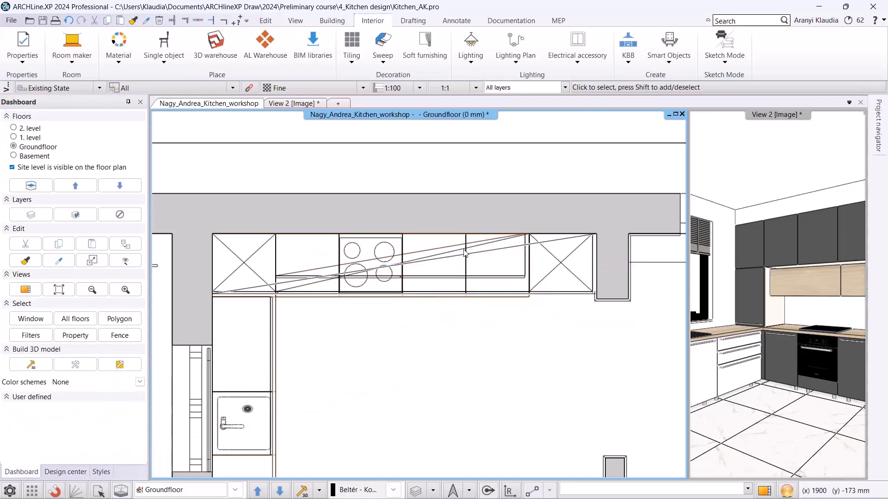
Move the upward-opening wall cabinet about 113 mm sideways to line it up with the neighbouring cabinet.
click(312, 268)
scroll(402, 259, up, 3)
click(468, 313)
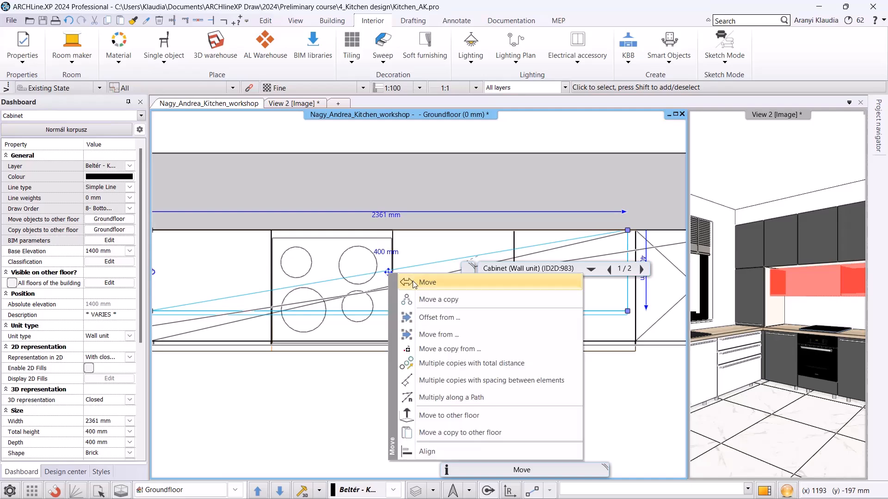
click(448, 339)
scroll(419, 308, up, 2)
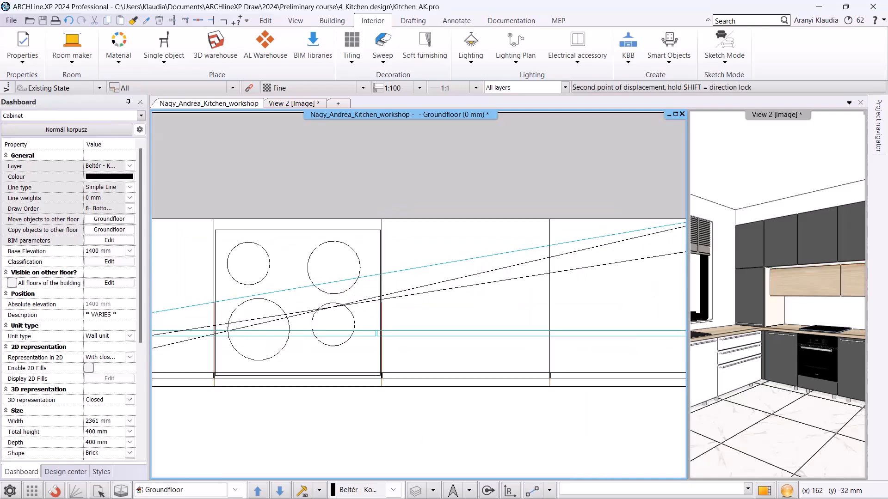
click(408, 279)
scroll(418, 294, down, 4)
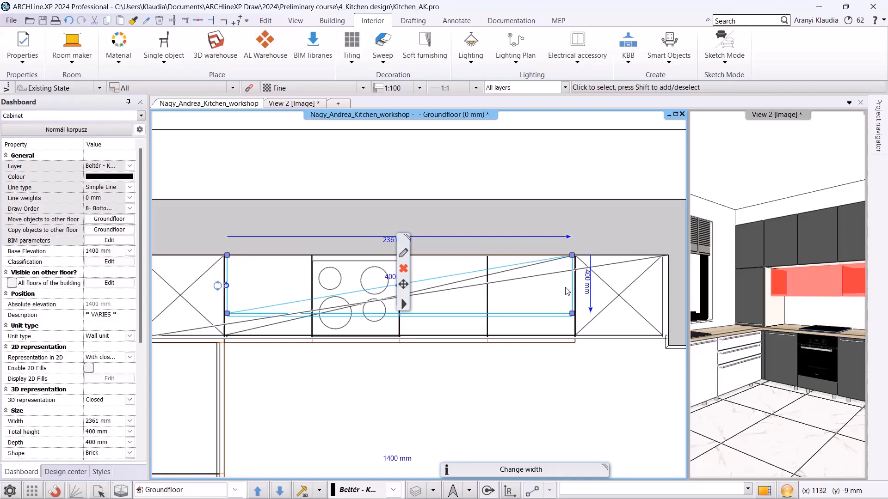
click(523, 390)
scroll(448, 383, down, 2)
scroll(446, 380, down, 1)
middle_drag(442, 380, 438, 314)
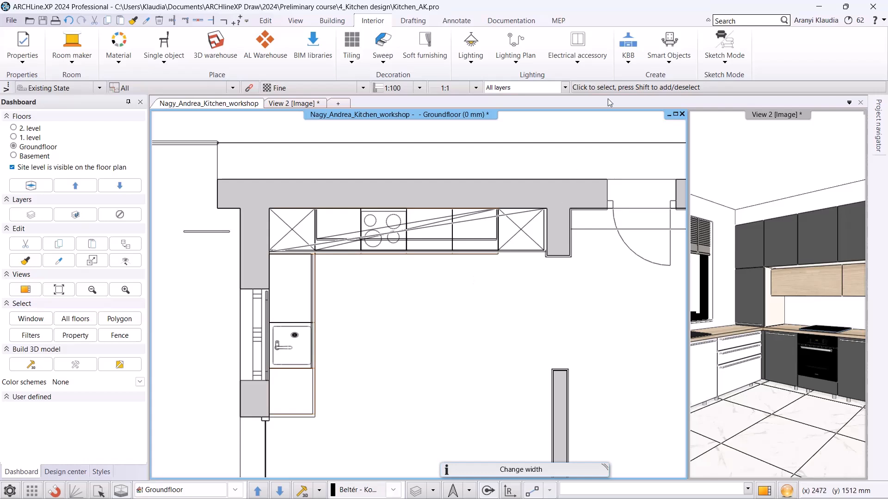
Start a new countertop and draw its path about 2168 mm long along the back of the wall cabinet run.
click(629, 64)
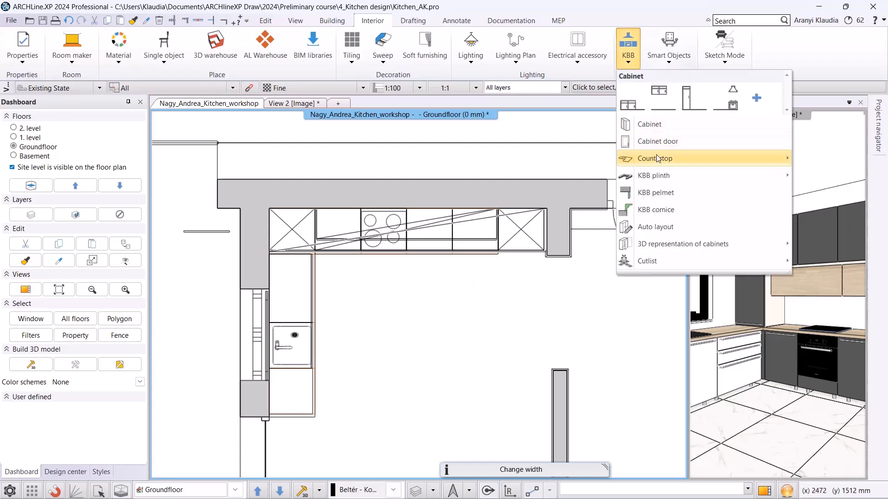
mouse_move(654, 158)
click(573, 177)
scroll(323, 238, up, 3)
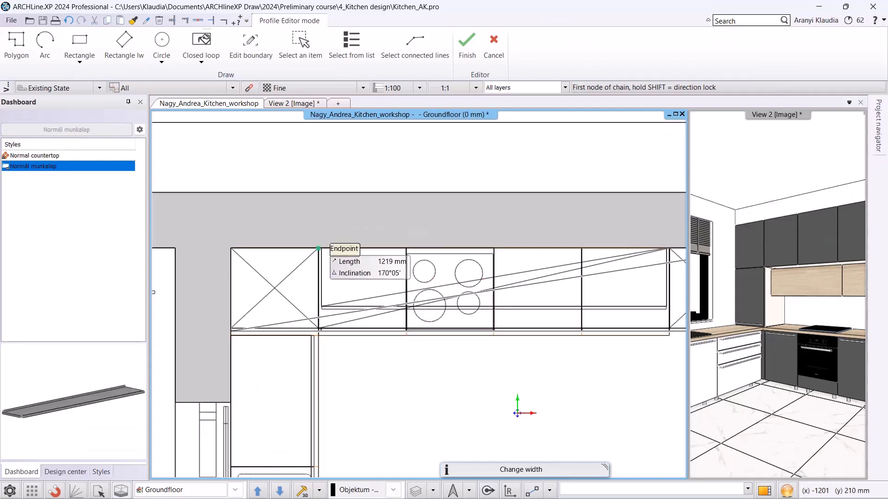
click(319, 248)
middle_drag(636, 251, 555, 235)
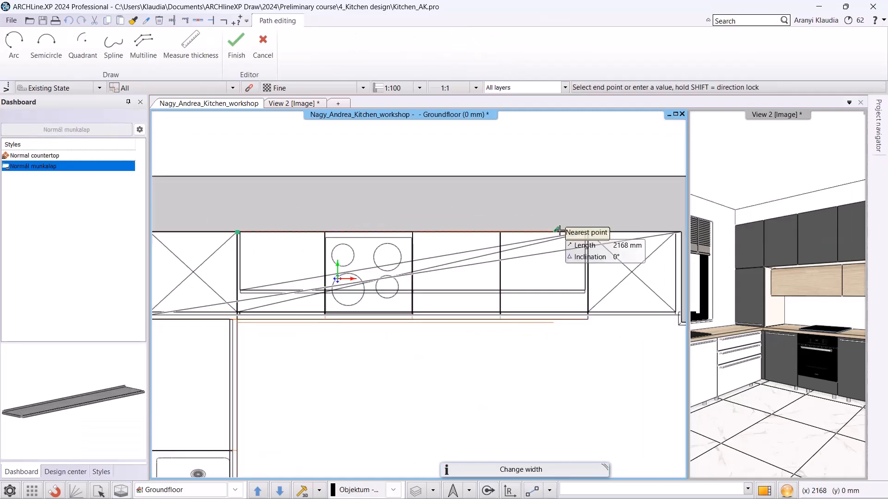
click(587, 232)
key(Return)
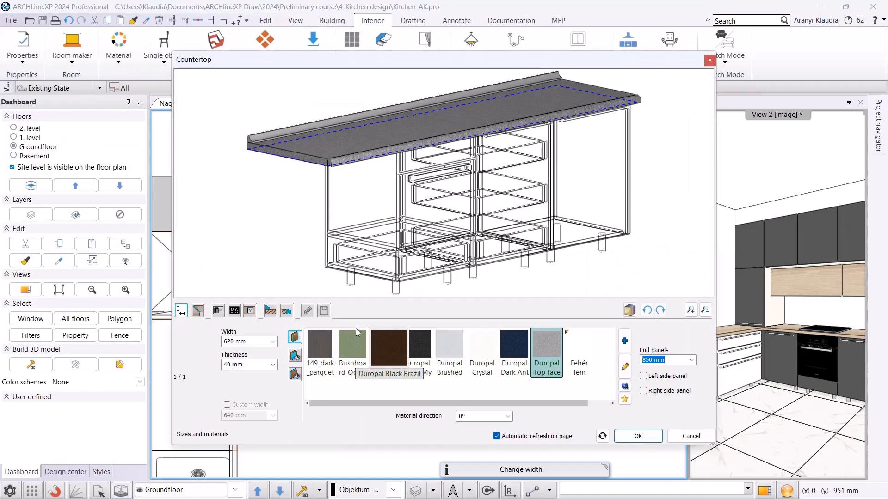
Load the WS countertop from the library and set the countertop width to 570 mm.
click(324, 311)
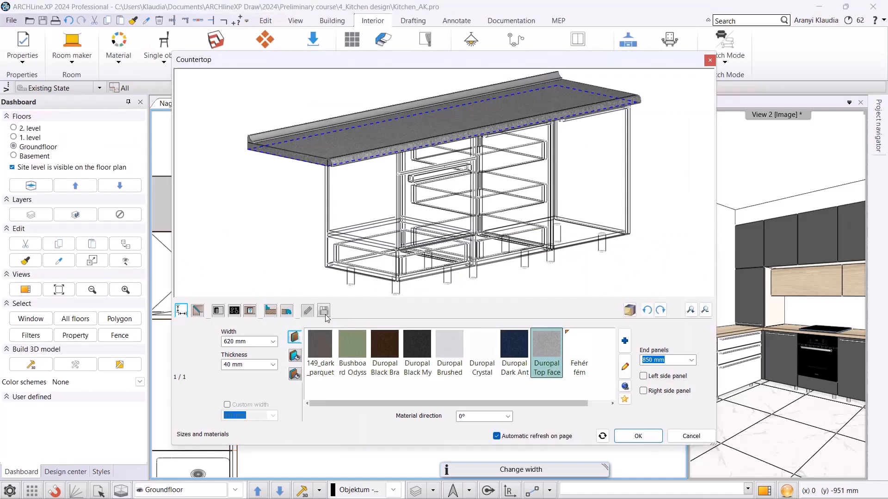
click(227, 354)
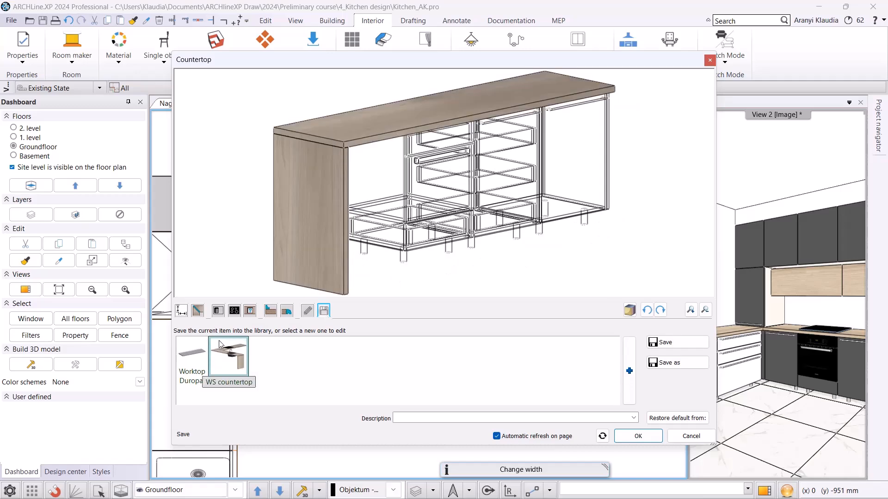
click(181, 310)
click(251, 344)
text(570)
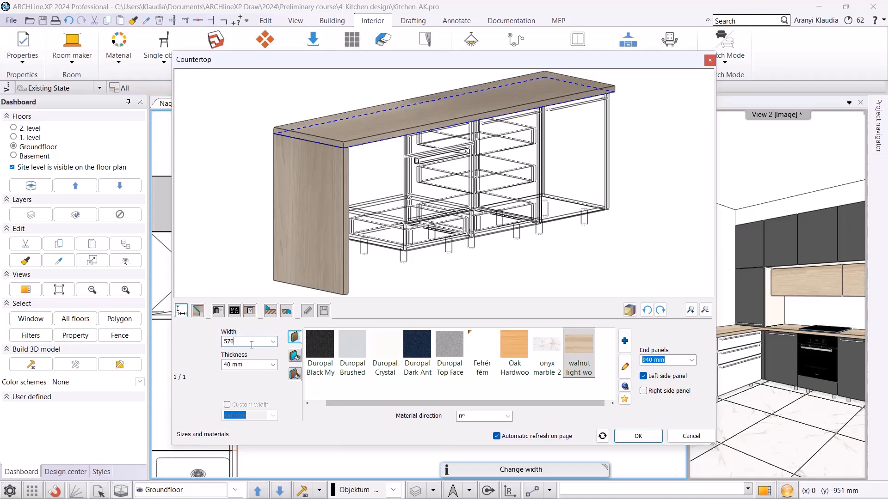
key(Return)
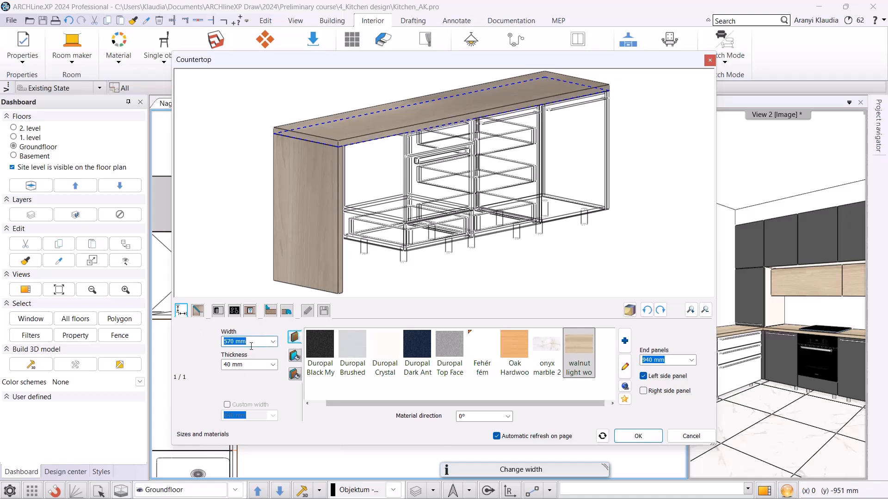
Set the countertop thickness to 20 mm and enable the right side panel.
click(250, 364)
text(20)
key(Return)
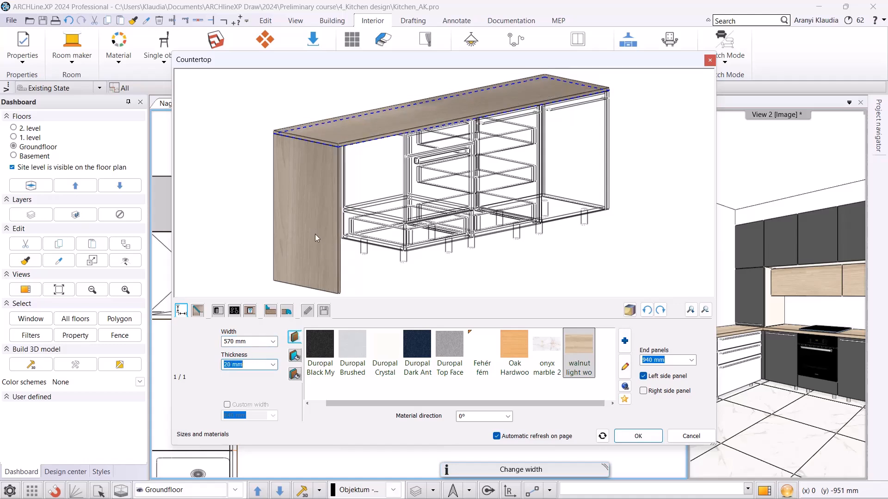
click(645, 392)
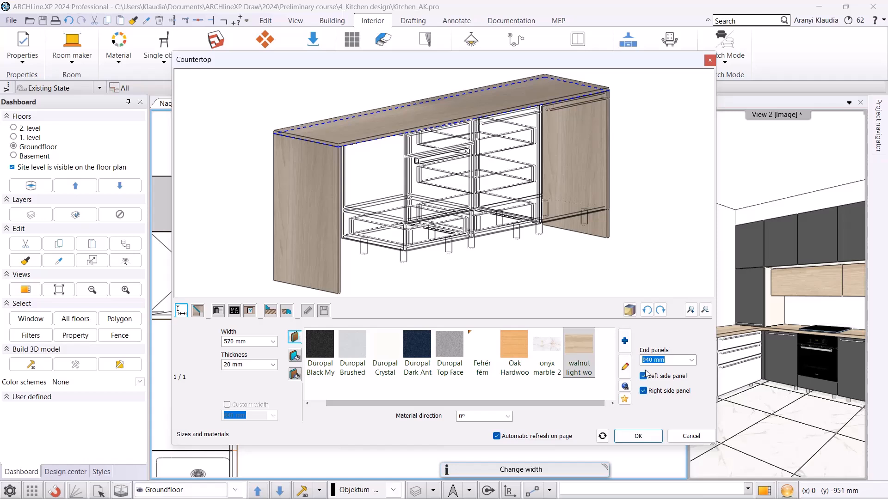
Set the countertop's relative elevation to 1800 mm.
click(308, 312)
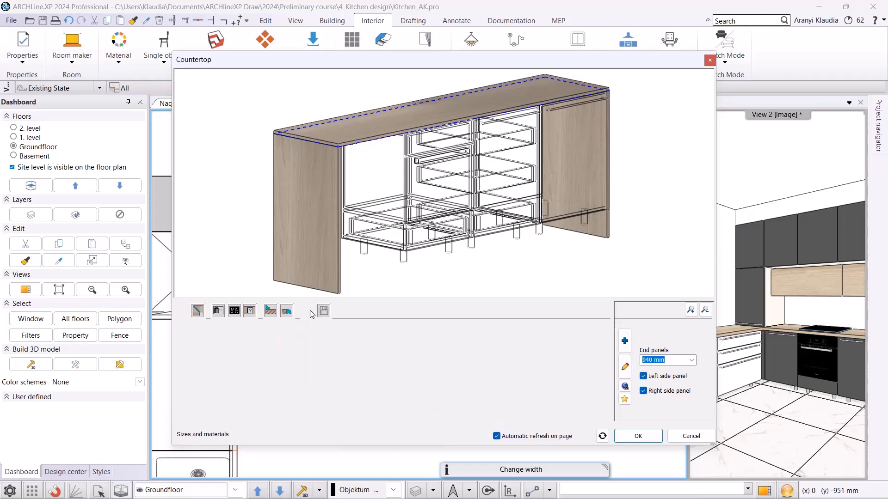
text(1800)
key(Return)
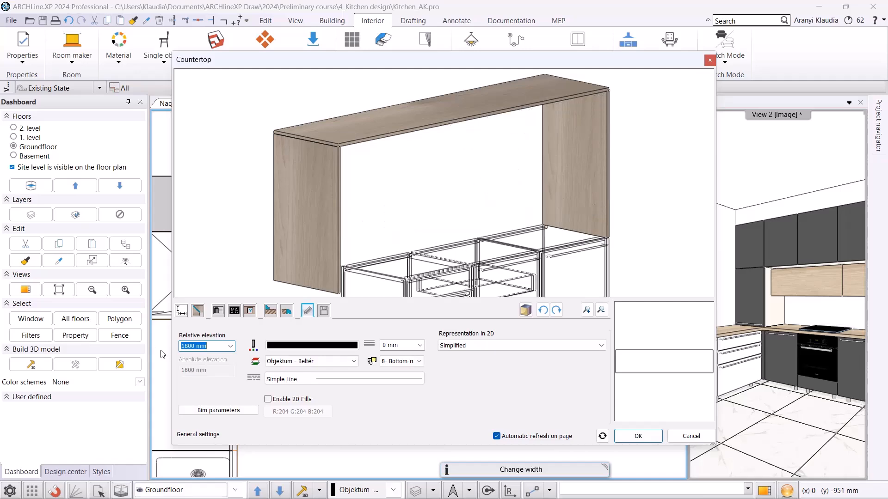
drag(496, 172, 400, 88)
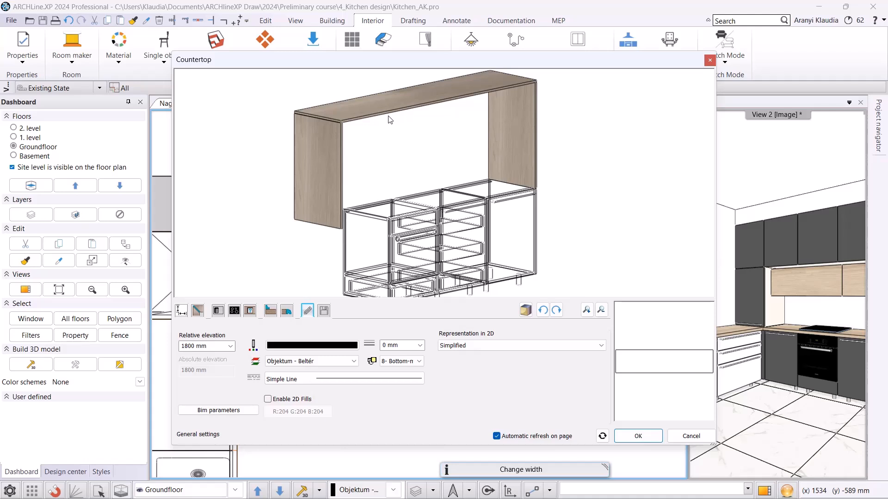
Add a rectangular back wall strip 5 mm wide and 940 mm high to the countertop.
click(271, 312)
click(184, 374)
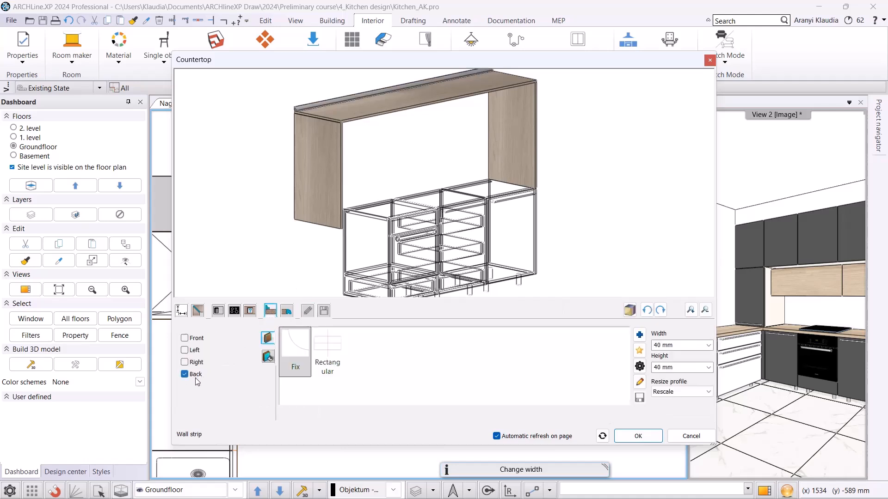
click(326, 352)
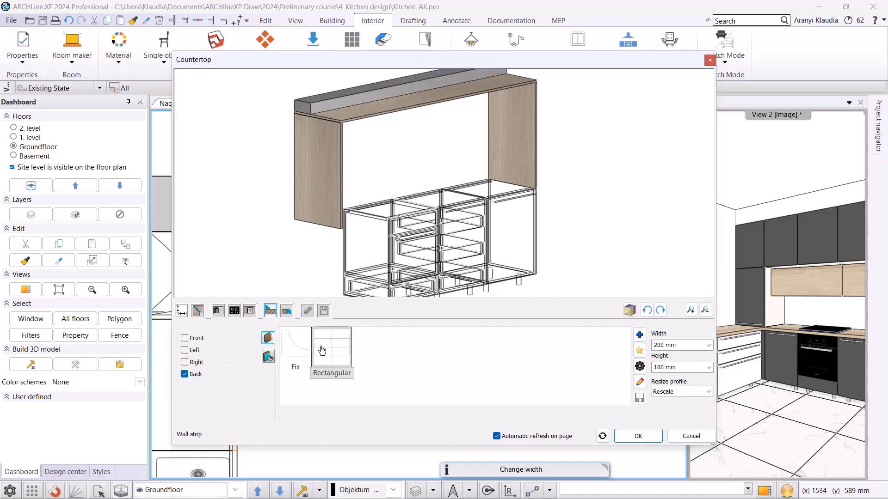
click(683, 345)
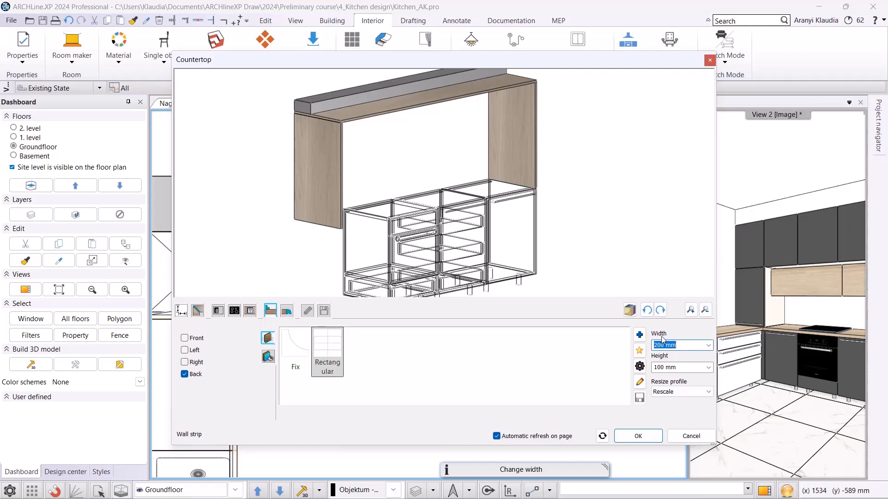
text(5)
click(678, 367)
text(940)
key(Return)
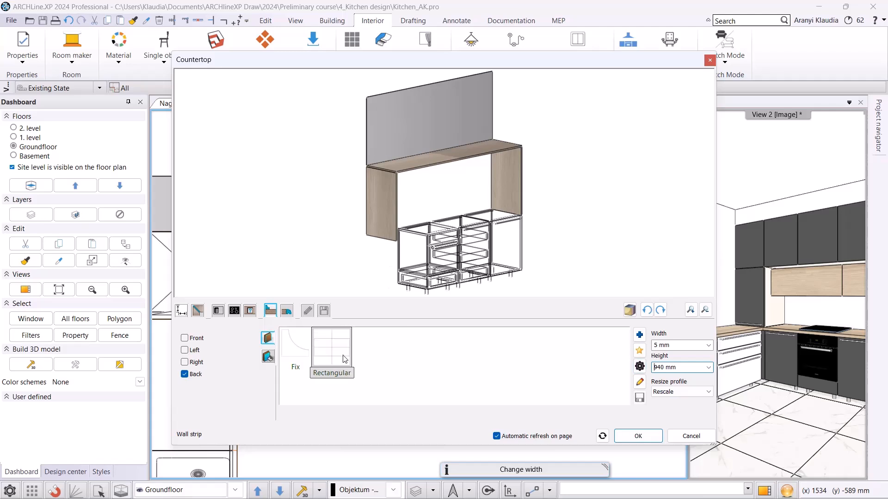
Give the wall strip the 95_walnut light material found by searching walnut, and confirm the countertop.
click(639, 382)
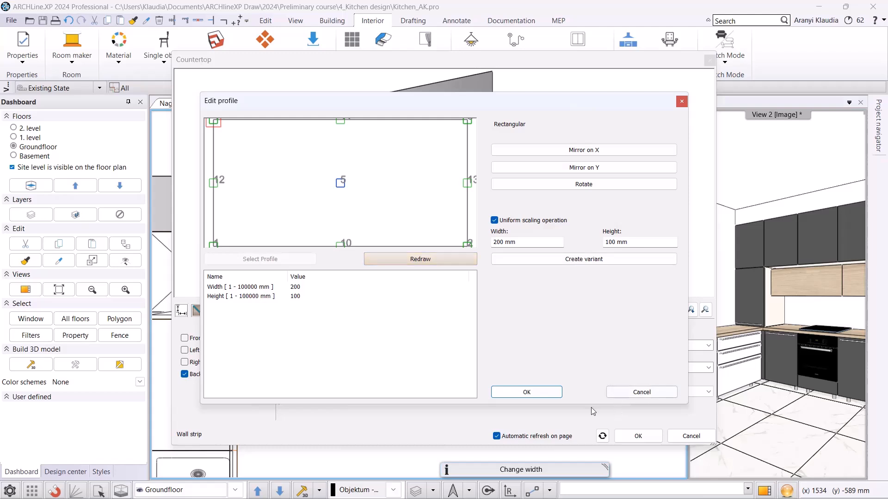
click(527, 393)
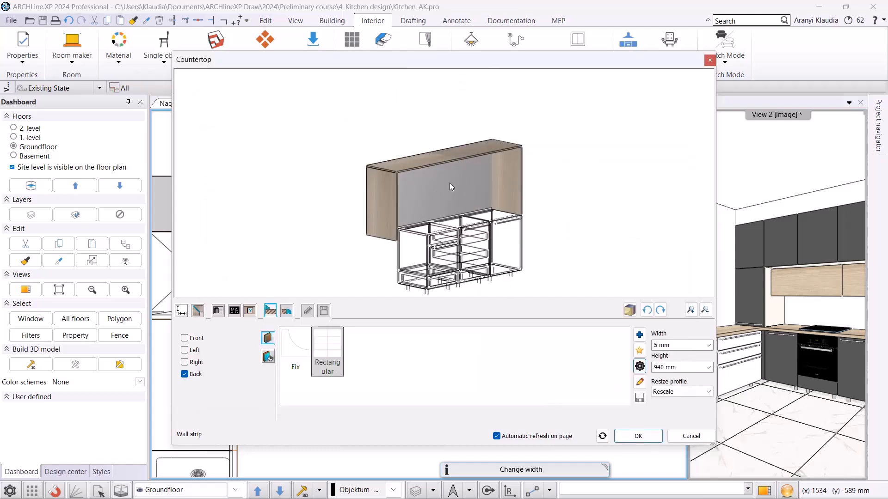
click(267, 357)
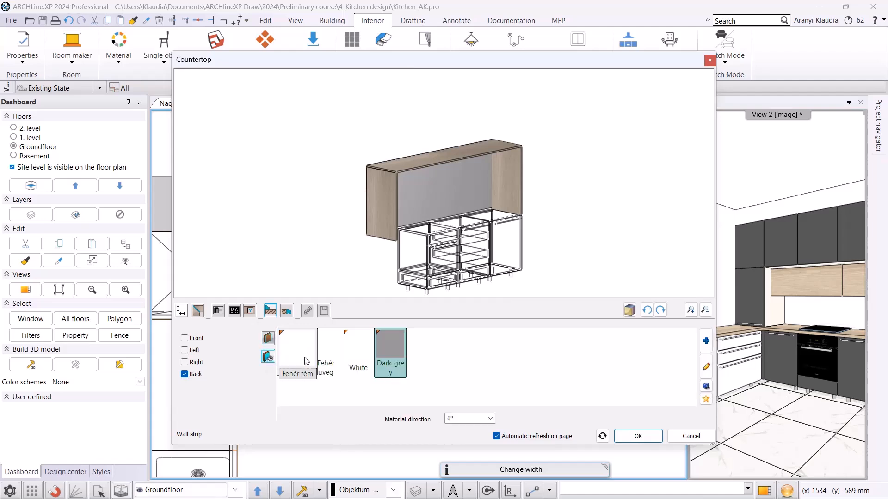
click(706, 340)
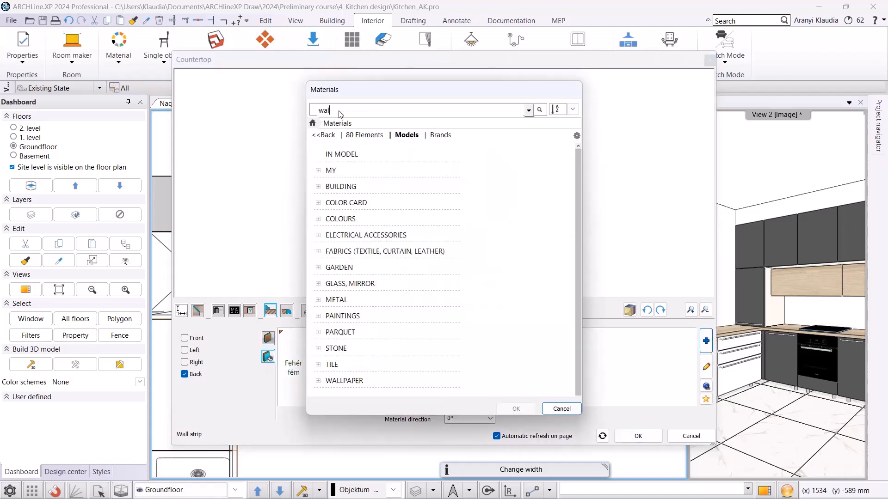
text(walnut)
key(Return)
click(407, 162)
click(516, 409)
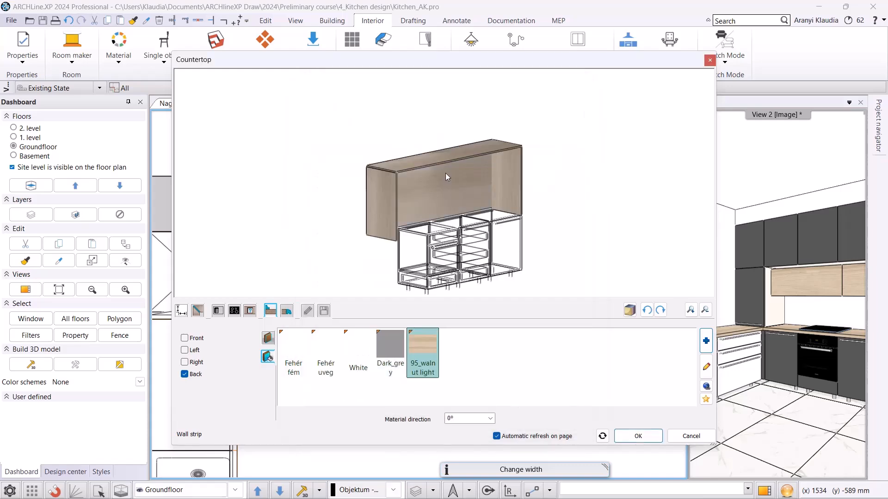
click(627, 433)
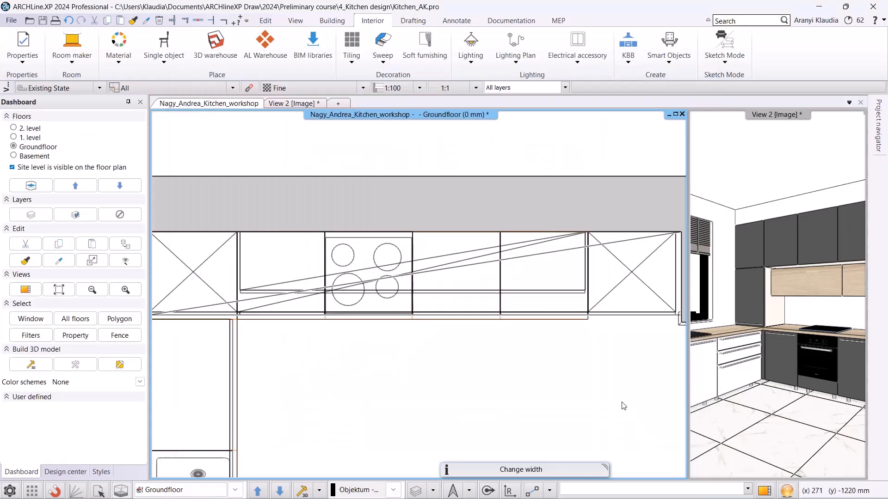
Check the kitchen in the 3D view and return to the floor plan.
click(303, 104)
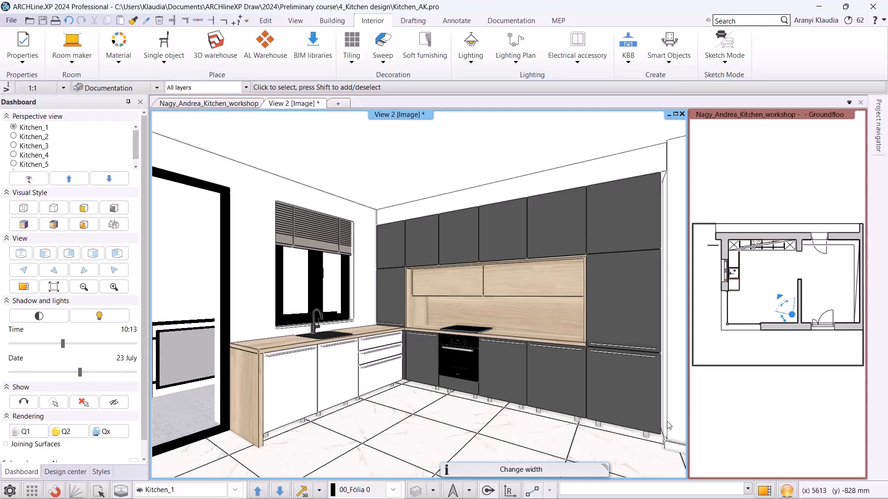
click(209, 103)
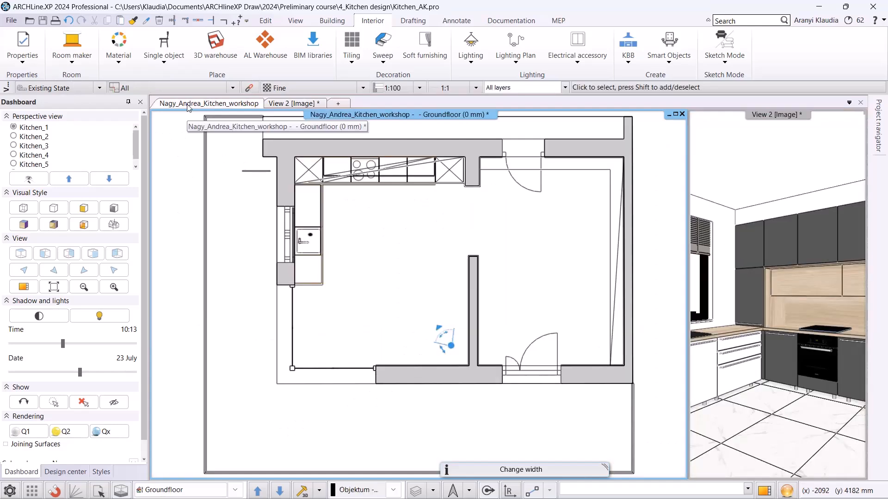
scroll(394, 204, up, 3)
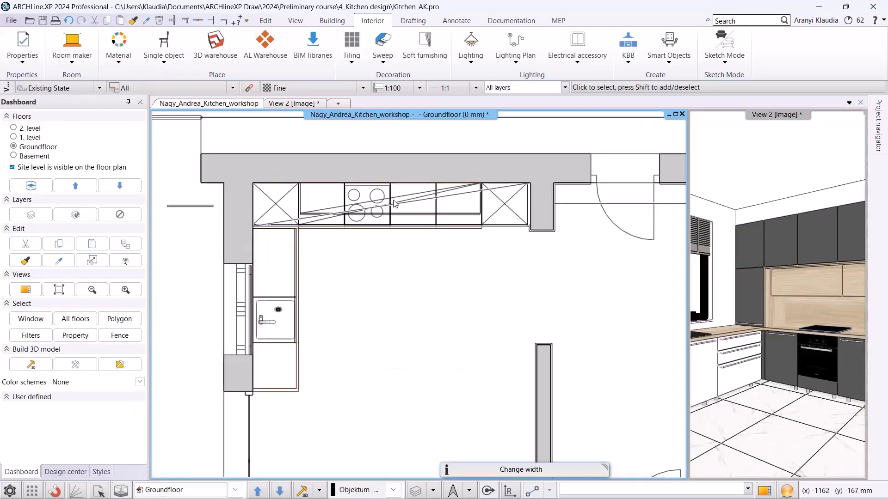
Draw a KBB plinth by profile along the front of the base cabinets, from the side run to the back corner run.
click(629, 60)
mouse_move(653, 180)
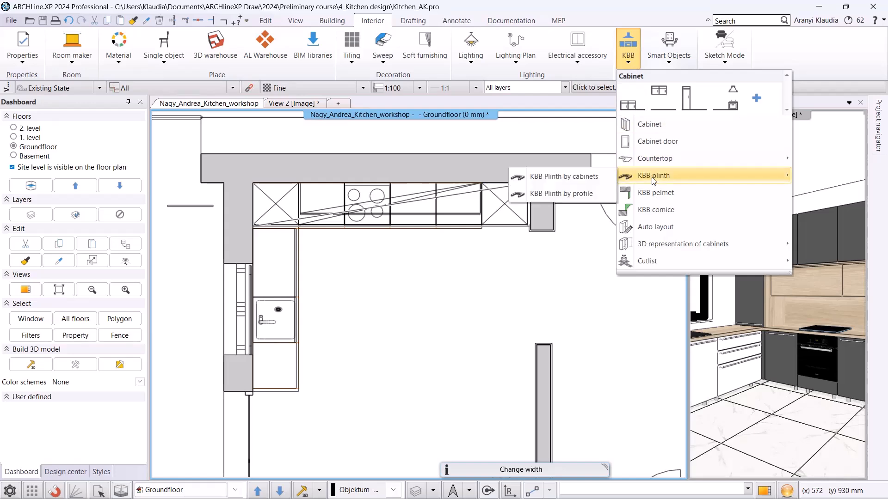
click(567, 191)
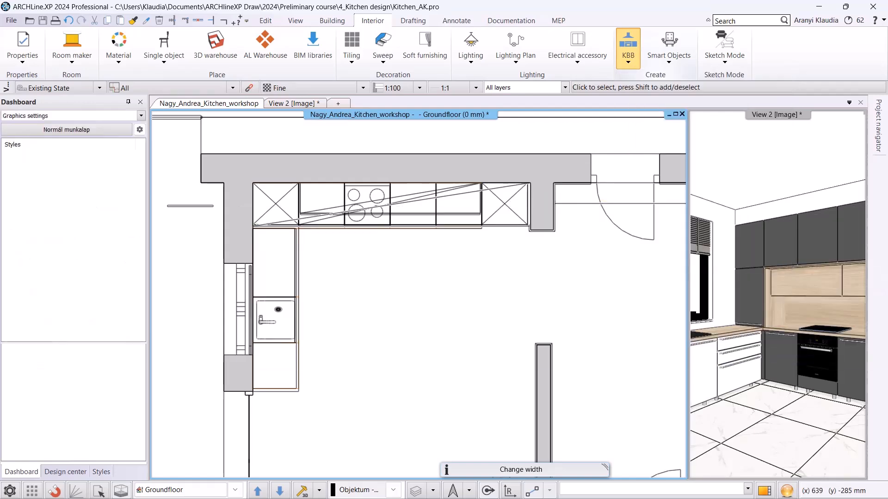
click(344, 381)
scroll(356, 208, up, 5)
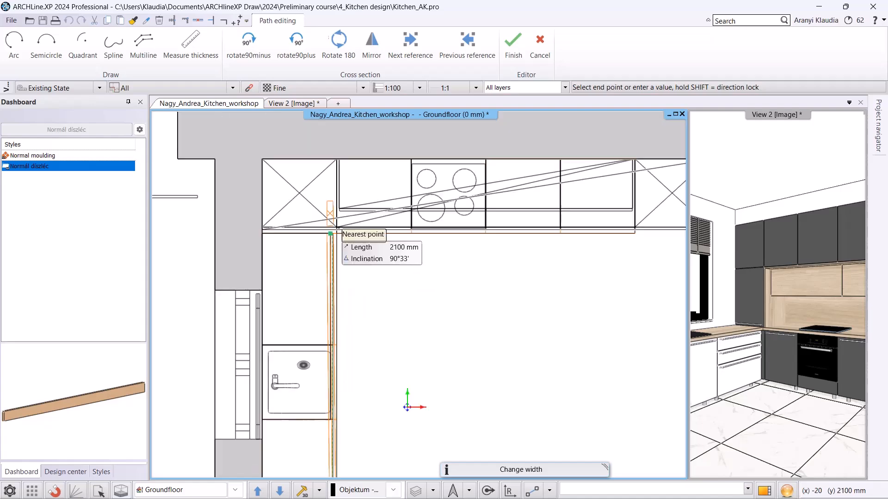
click(398, 289)
scroll(497, 287, down, 4)
middle_drag(626, 282, 290, 274)
scroll(476, 281, up, 3)
scroll(484, 282, up, 1)
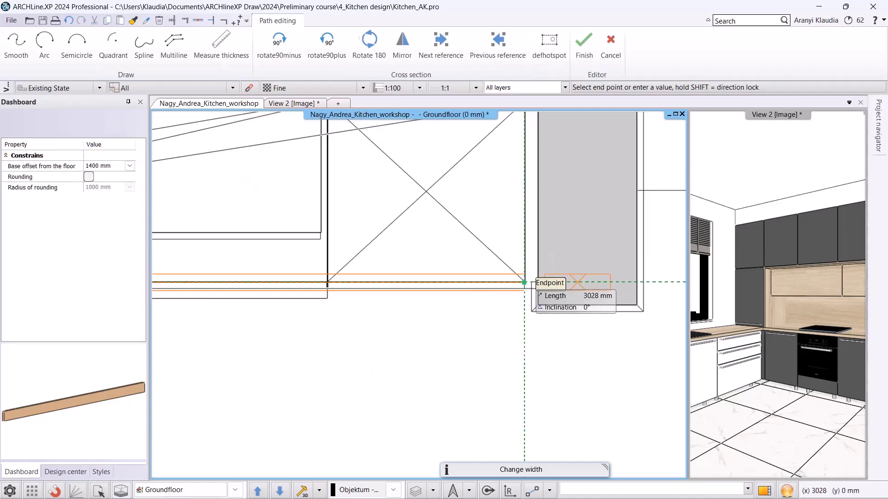
click(525, 282)
scroll(448, 295, down, 4)
key(Return)
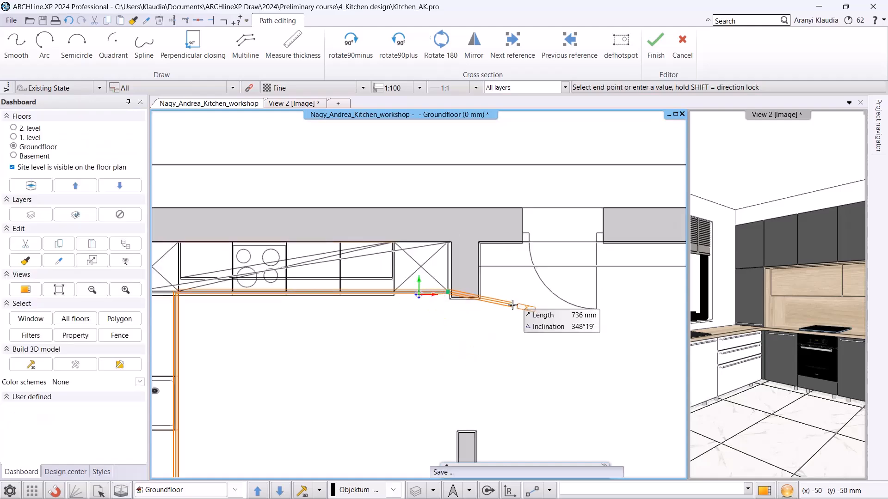
scroll(323, 349, down, 2)
middle_drag(323, 349, 350, 333)
middle_drag(301, 285, 323, 238)
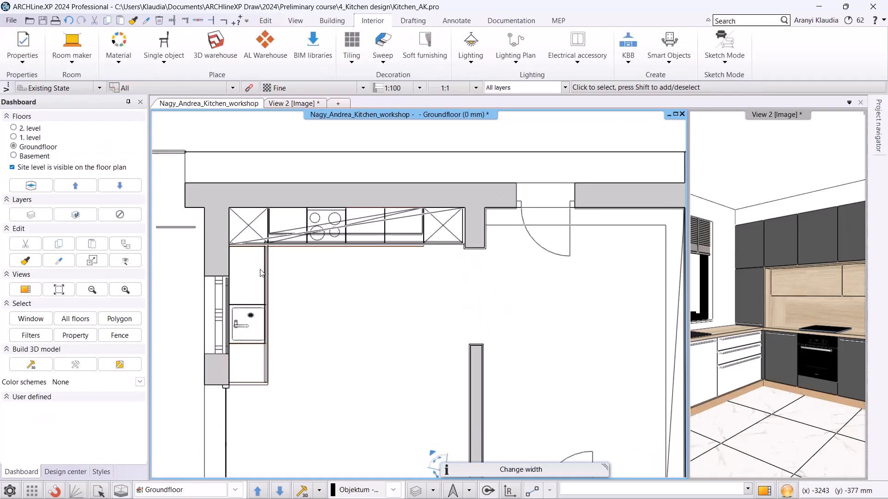
click(323, 241)
click(283, 304)
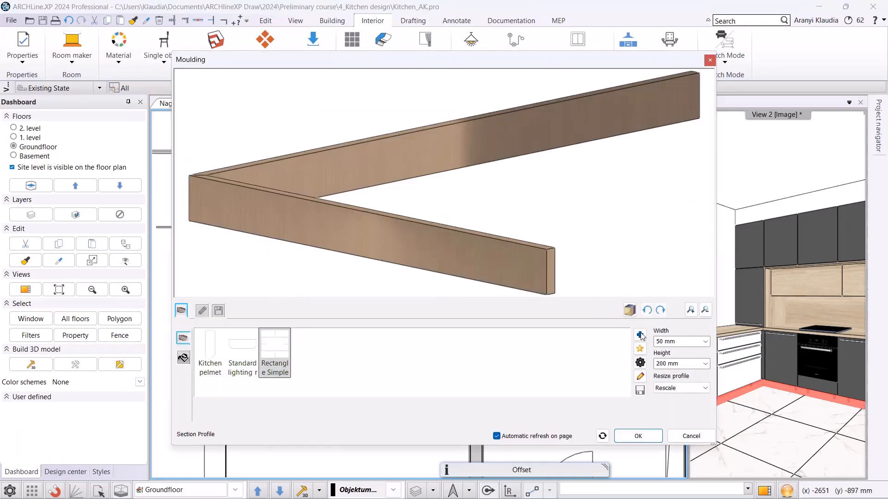
Set the plinth moulding's width to 20 mm and height to 100 mm.
click(676, 339)
text(20)
key(Return)
click(691, 363)
text(100)
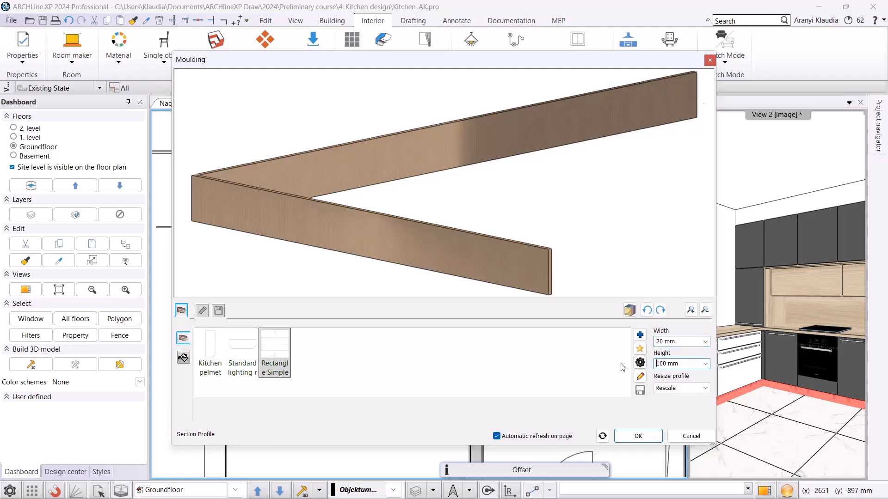
key(Return)
Apply the ALUBRIGHT-02 material to the plinth moulding.
click(183, 358)
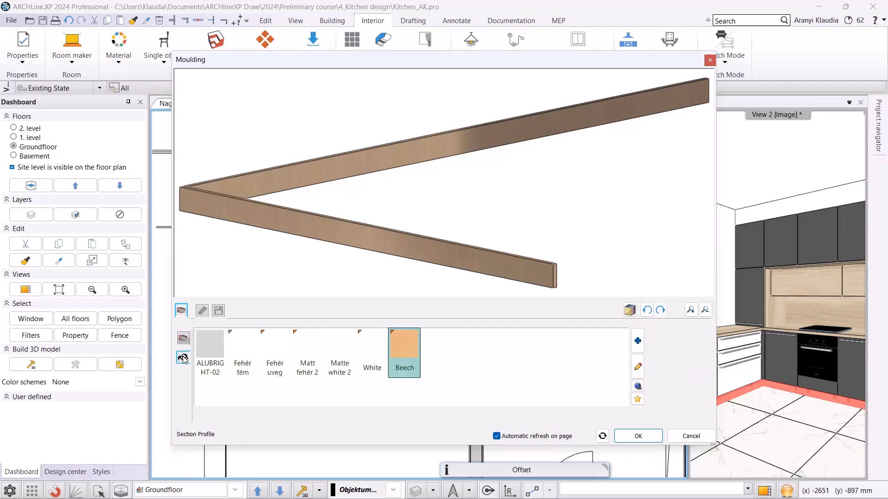
click(213, 356)
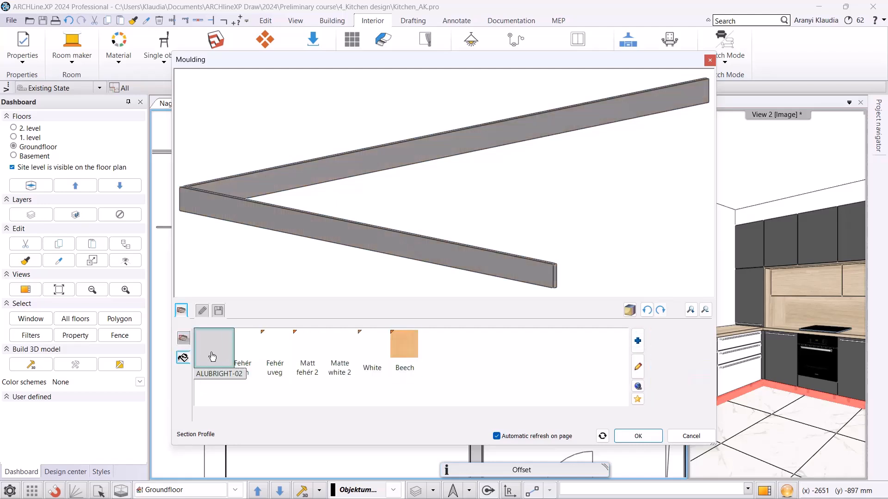
click(184, 338)
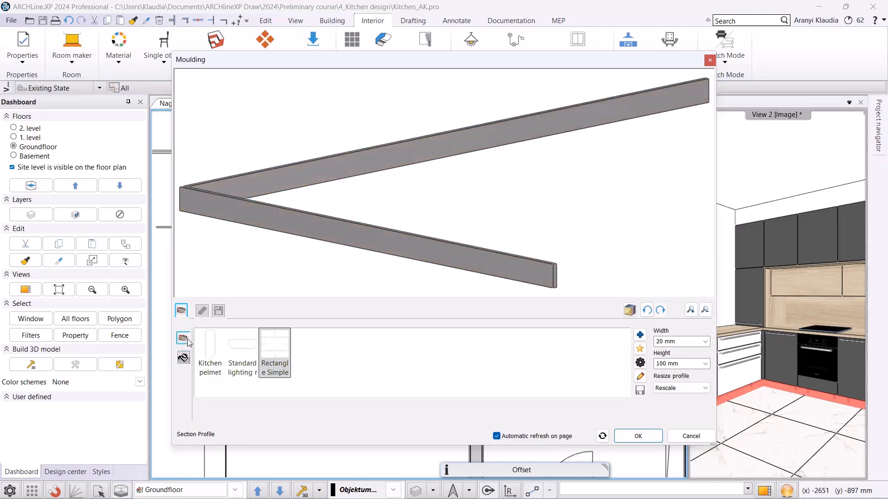
Open the Rectangle Simple profile editor, close it, and confirm the plinth moulding.
double_click(277, 348)
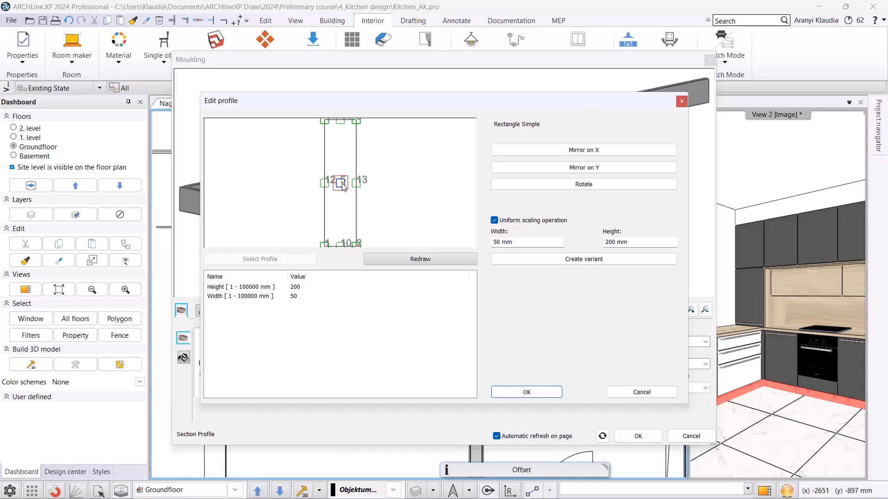
click(341, 244)
click(539, 392)
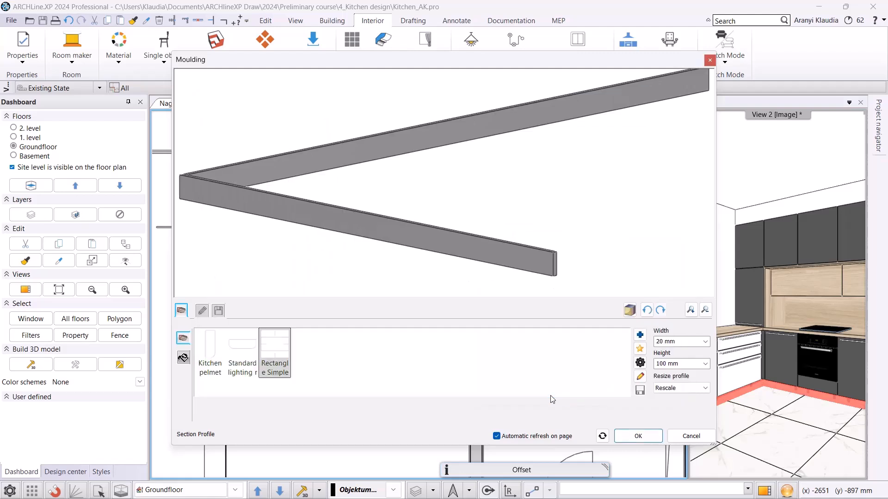
click(638, 436)
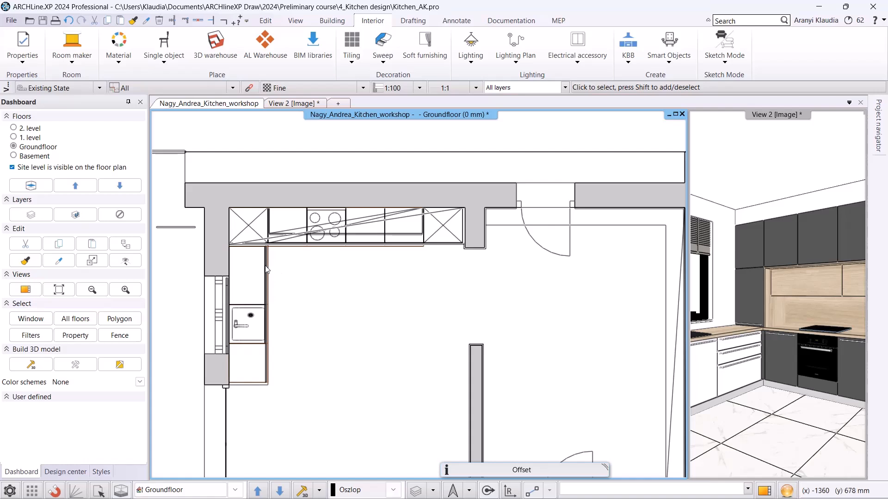
Select the plinth at the cabinet corner and reposition its profile part.
scroll(335, 268, up, 2)
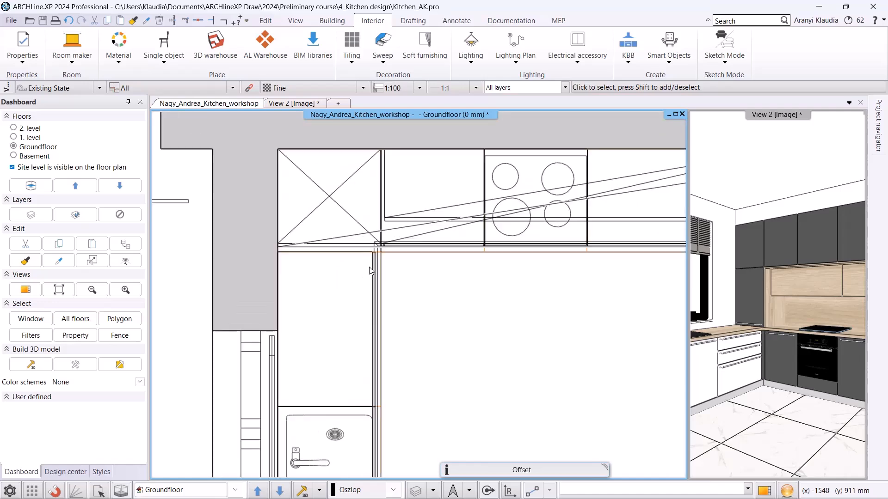
click(378, 250)
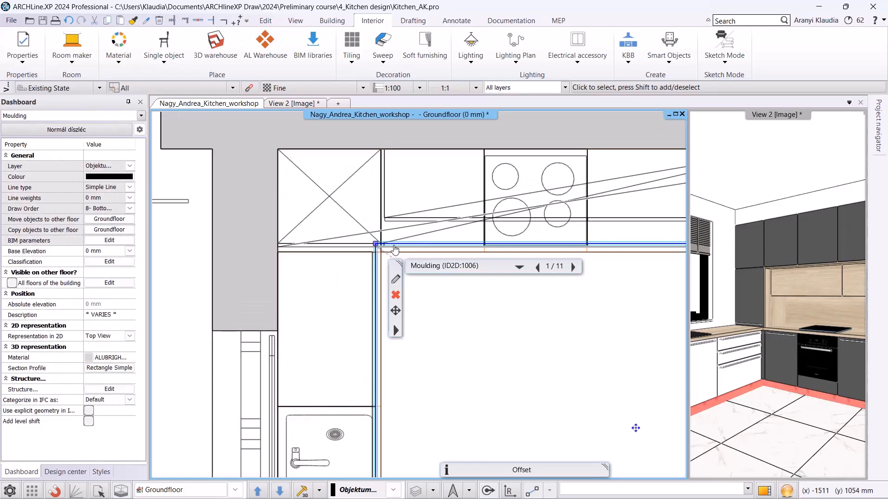
mouse_move(395, 250)
click(444, 265)
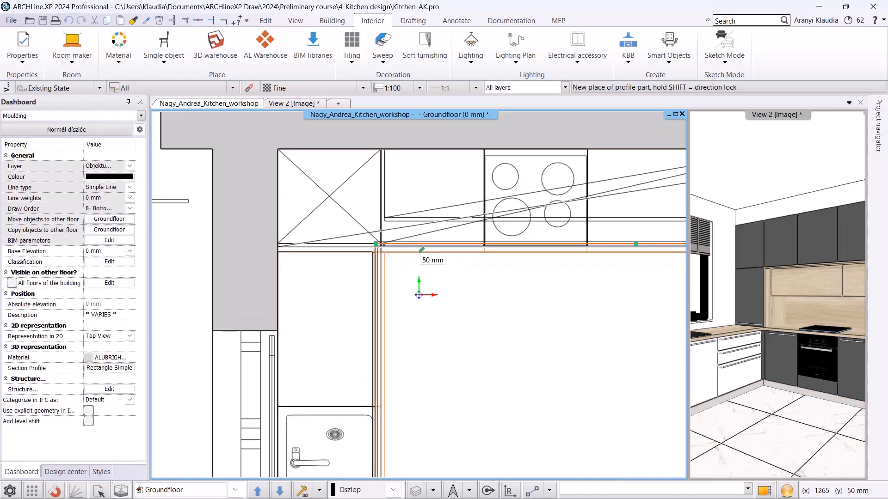
click(521, 297)
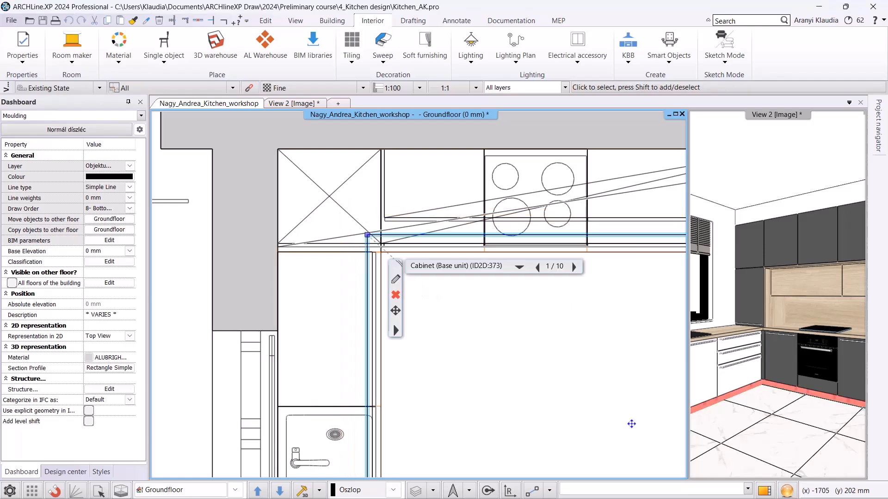
click(442, 326)
click(452, 319)
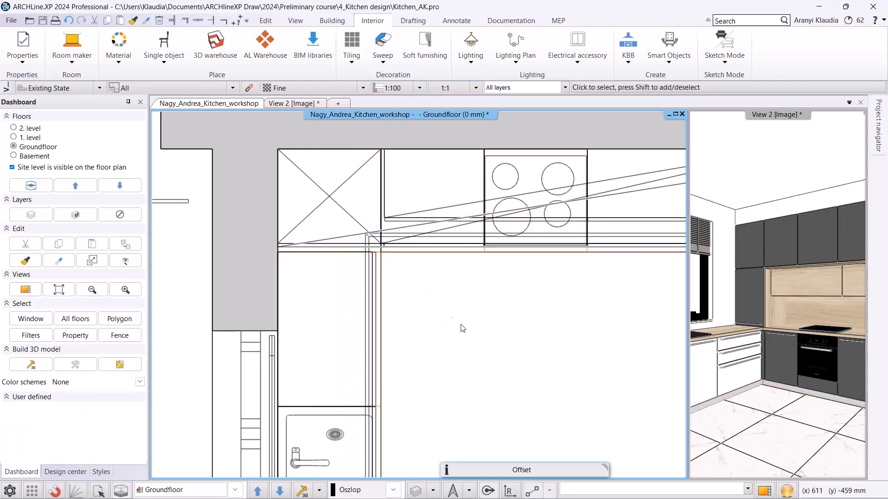
Check the plinth in the 3D view and return to the floor plan.
click(293, 103)
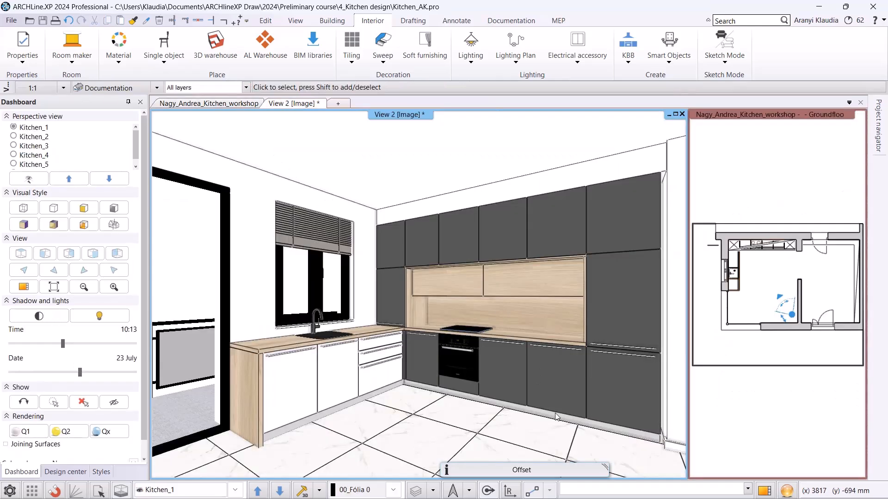
click(241, 107)
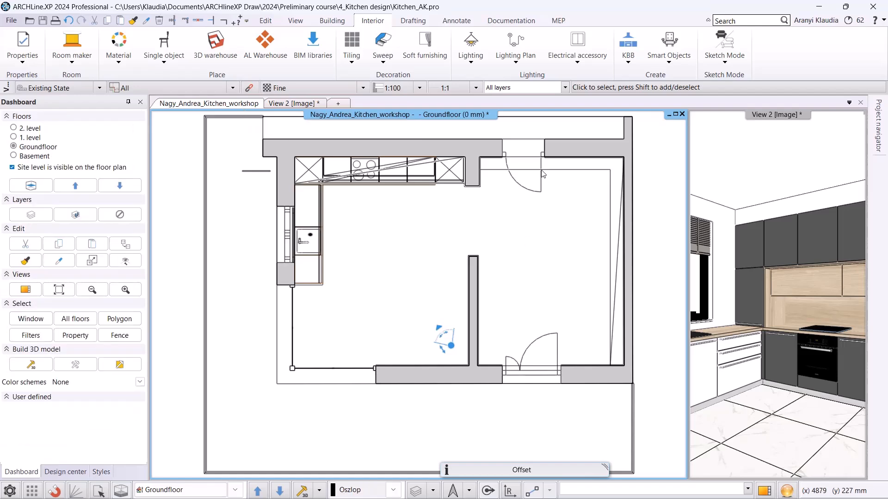
Configure wall view settings with Image representation, Consistent colour (with edges) visual style and closed cabinet doors.
click(511, 20)
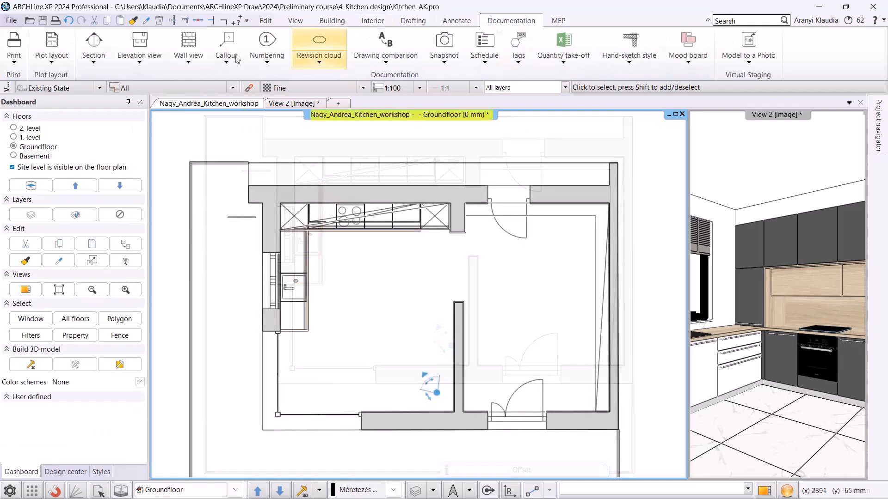
click(195, 62)
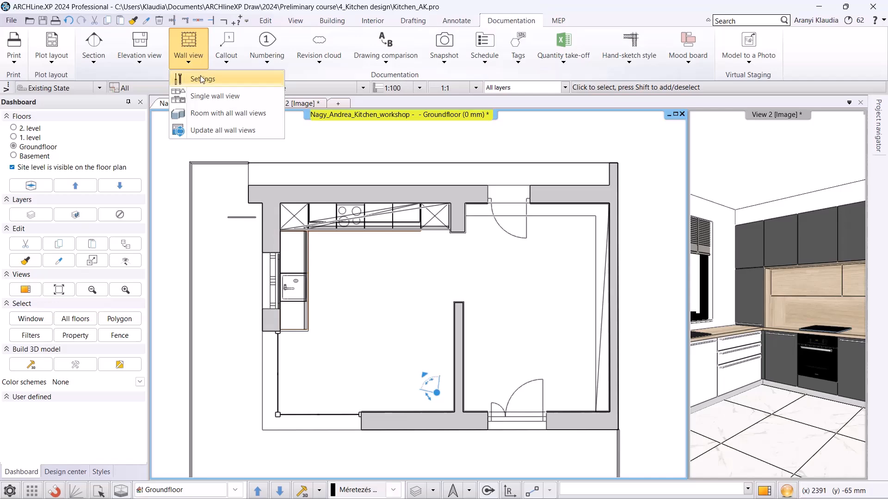
click(201, 78)
click(491, 224)
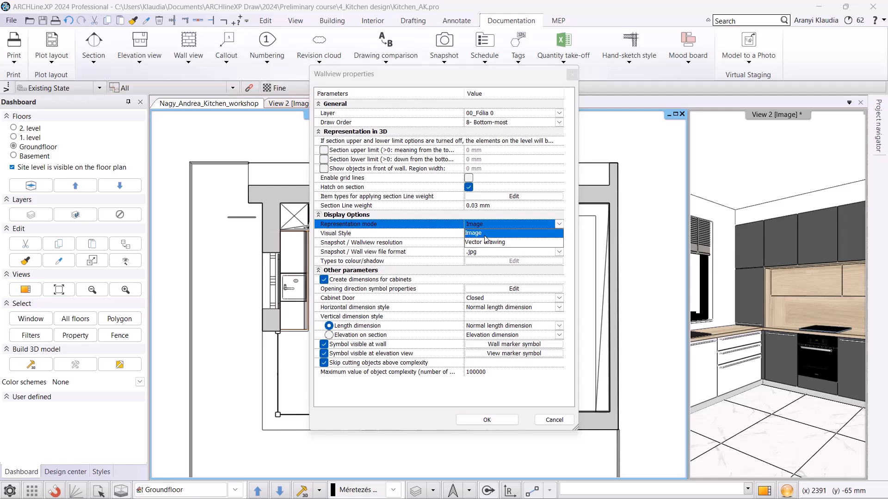
click(485, 234)
click(494, 233)
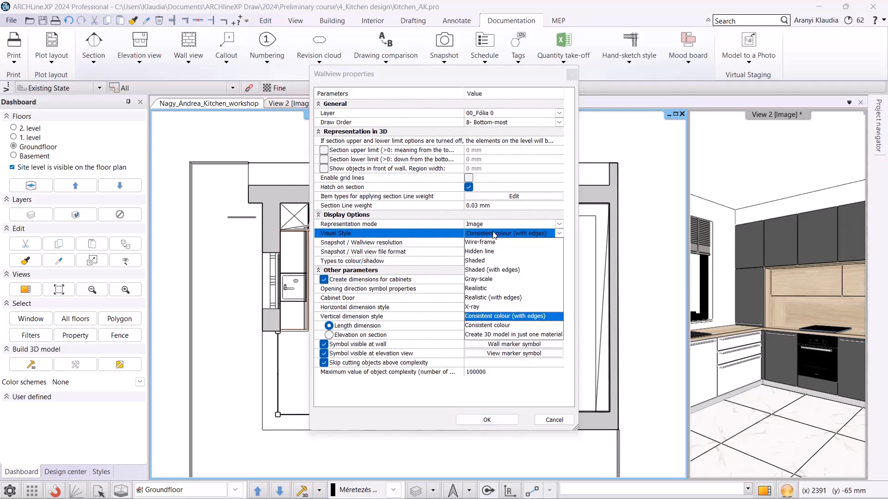
click(531, 316)
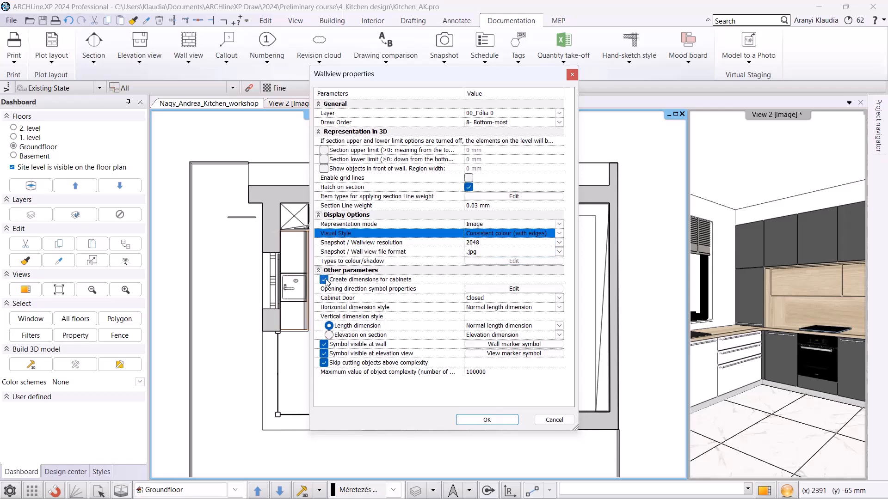
click(524, 298)
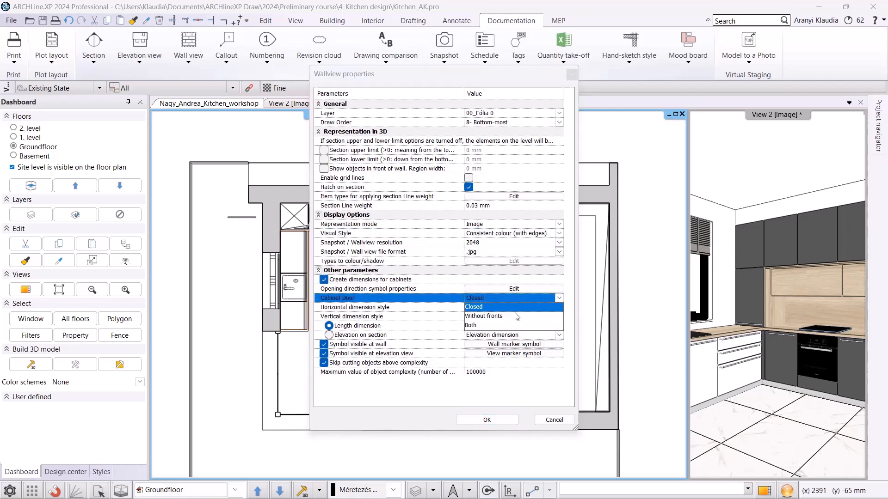
click(478, 309)
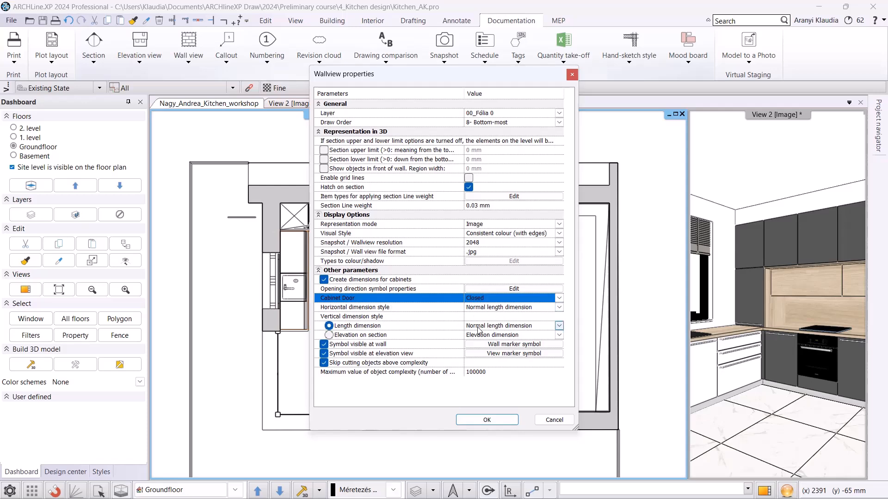
click(499, 353)
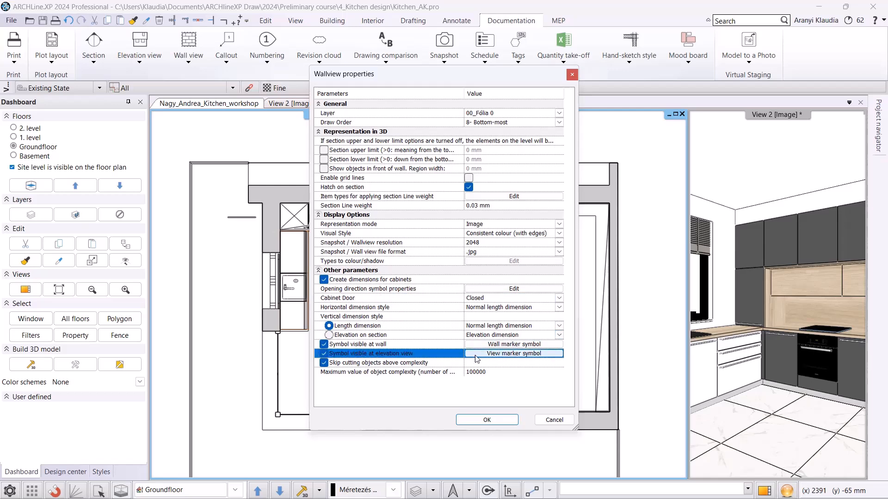
click(474, 420)
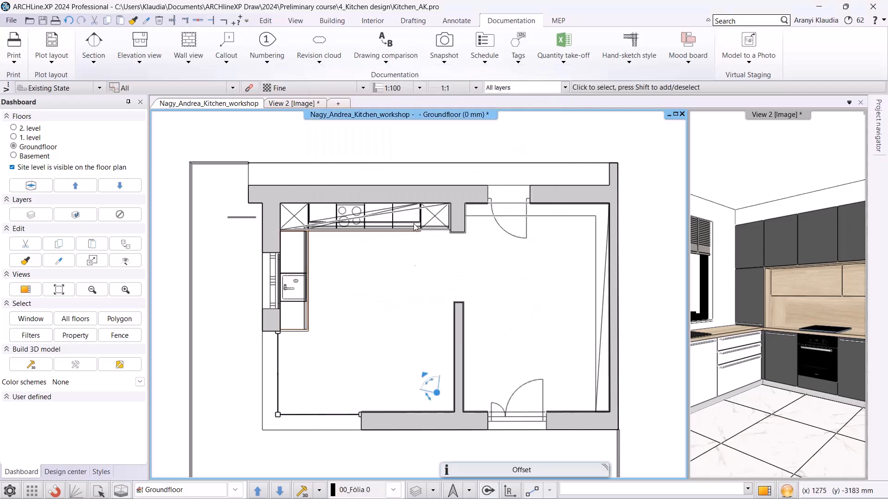
Create a single wall view of the back kitchen wall and place it above the floor plan.
click(184, 65)
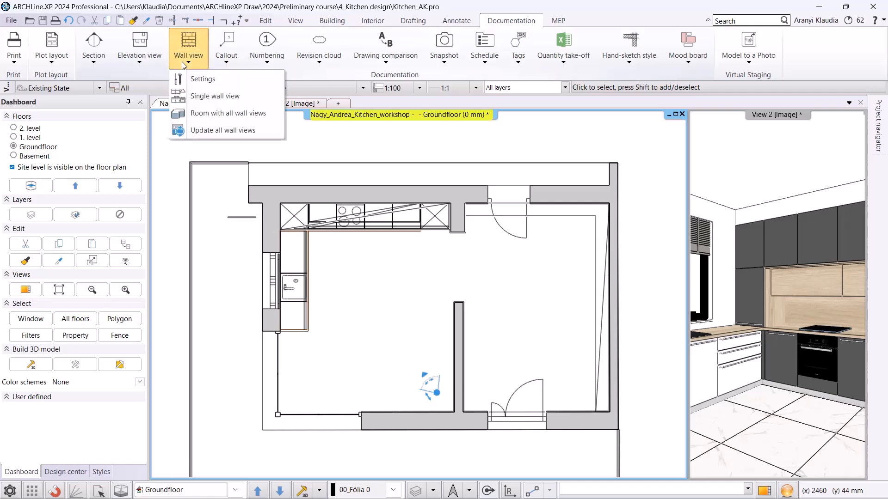
click(197, 95)
scroll(299, 151, up, 2)
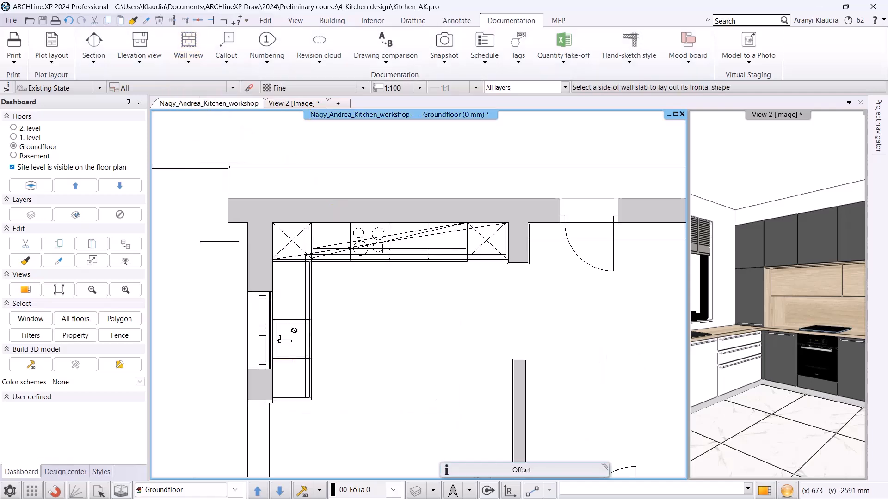
click(390, 222)
click(352, 357)
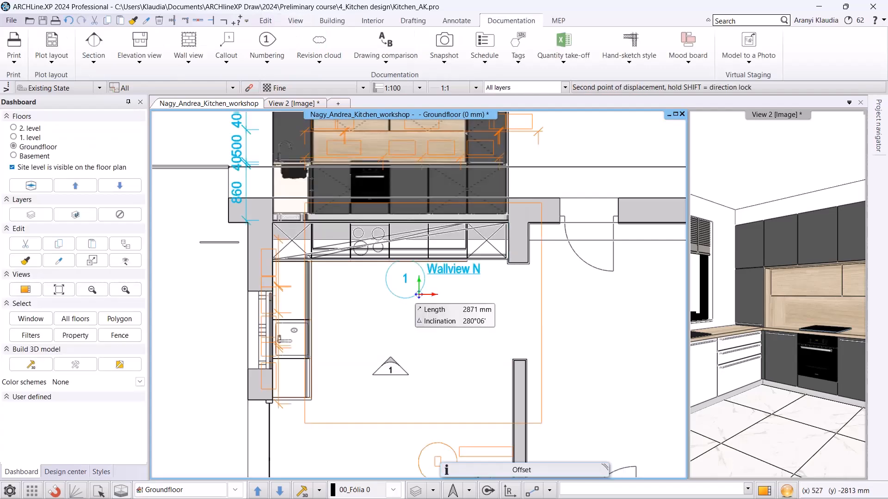
scroll(417, 295, down, 3)
middle_drag(402, 273, 407, 418)
middle_drag(394, 241, 394, 283)
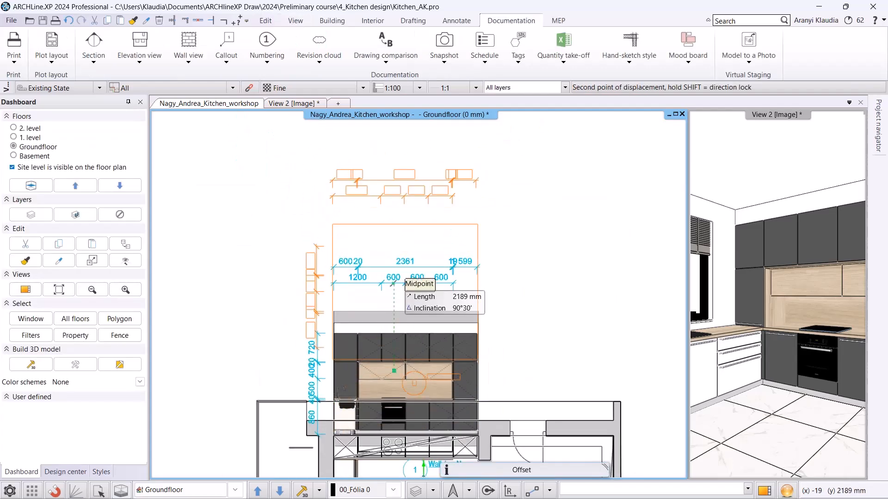
click(402, 274)
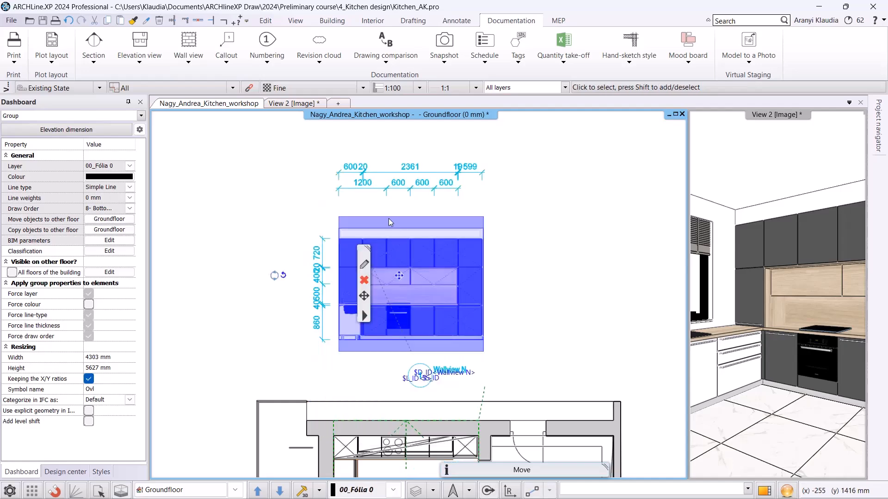
Open the wall view group above the floor plan for editing.
scroll(390, 227, up, 4)
middle_drag(460, 315, 435, 215)
scroll(438, 225, down, 2)
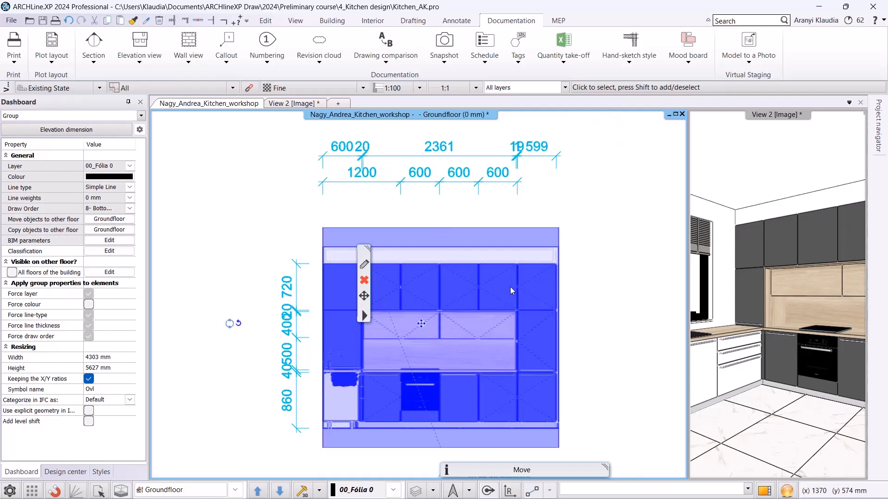
key(Escape)
right_click(483, 270)
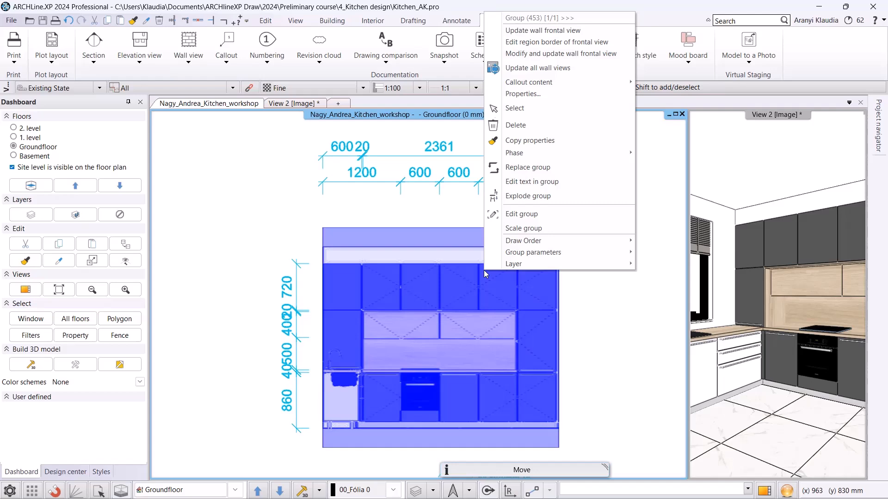
click(522, 216)
Add a 600 mm horizontal serial dimension for the rightmost wall cabinet in the wall view.
scroll(519, 182, up, 5)
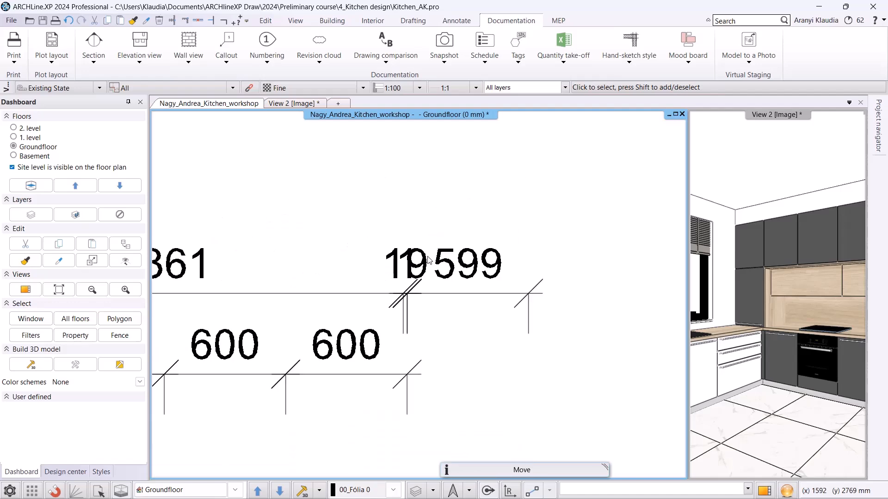
click(406, 287)
click(406, 294)
scroll(424, 310, down, 5)
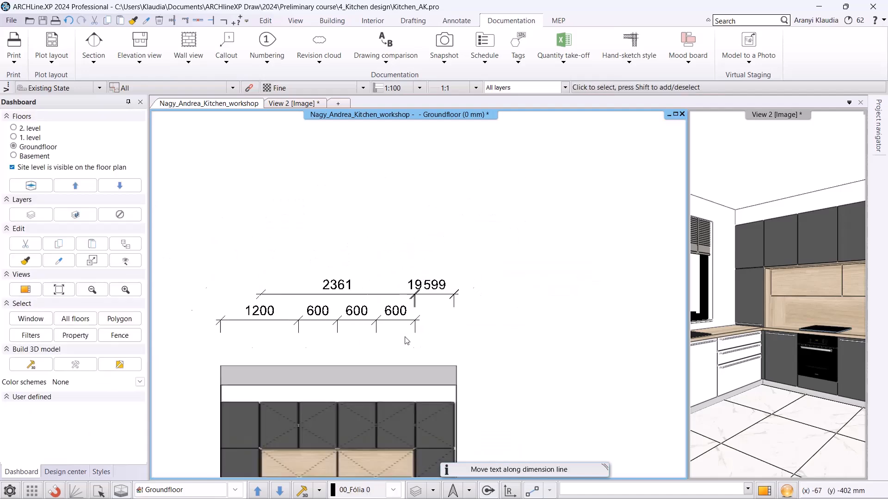
click(457, 20)
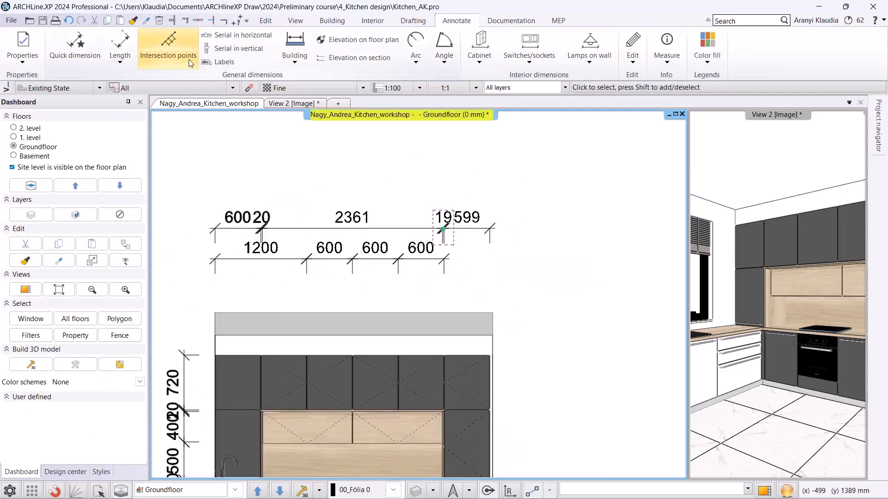
click(236, 35)
click(444, 259)
click(460, 259)
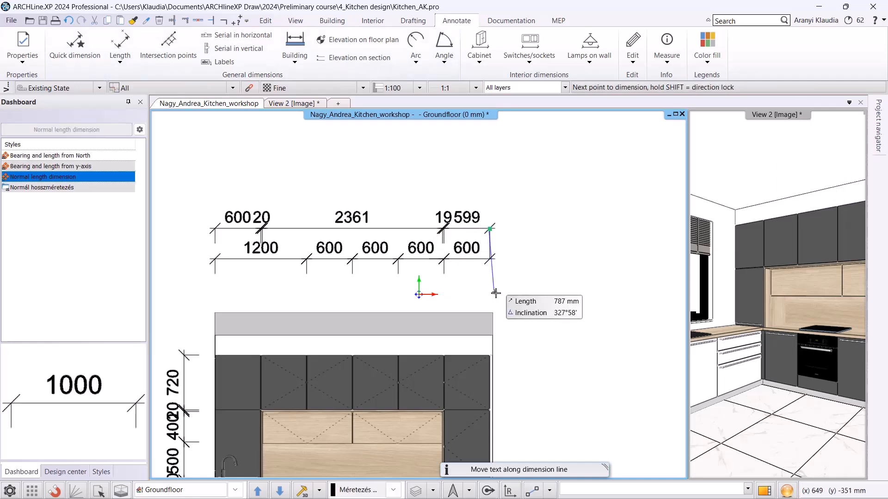
scroll(496, 293, down, 2)
key(Escape)
Close the wall view group editing.
scroll(459, 322, down, 1)
middle_drag(387, 347, 387, 271)
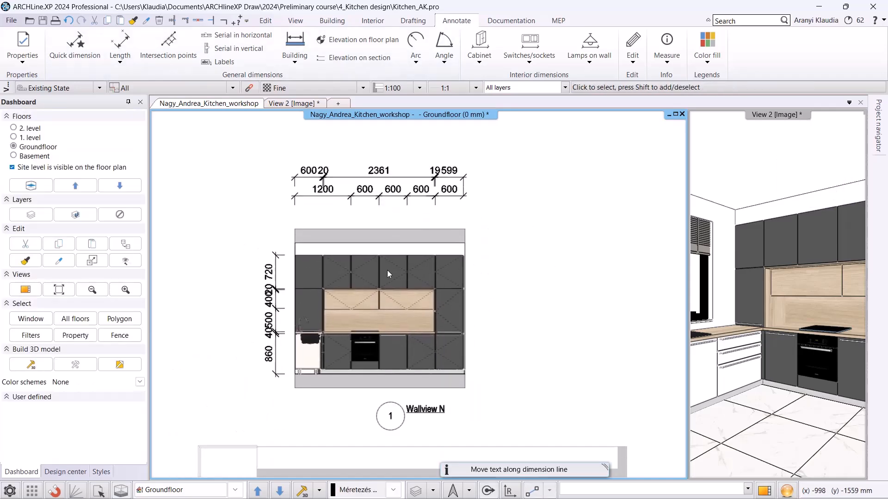
right_click(387, 270)
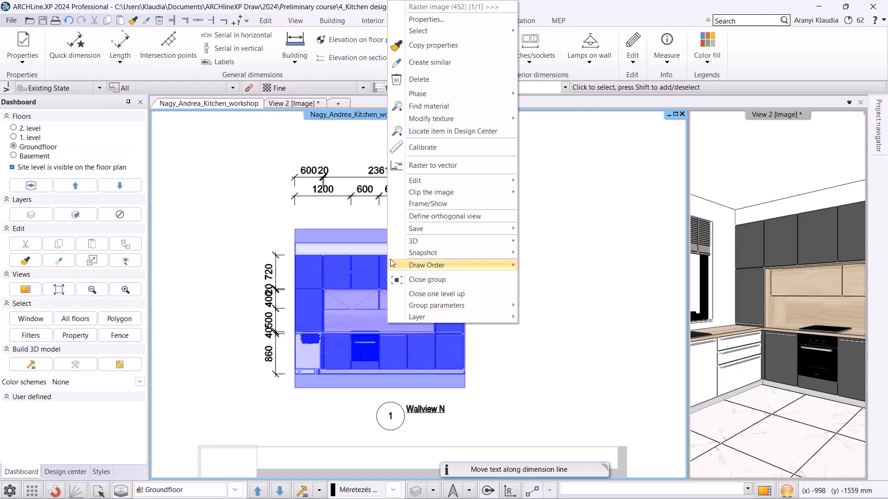
click(415, 280)
scroll(414, 287, down, 1)
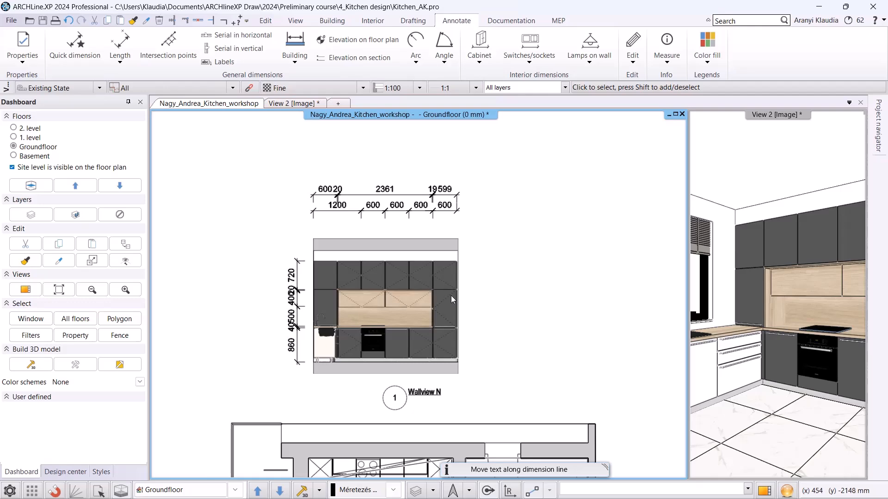
Configure wall view settings to Vector drawing representation and Elevation on section vertical dimension style.
click(511, 20)
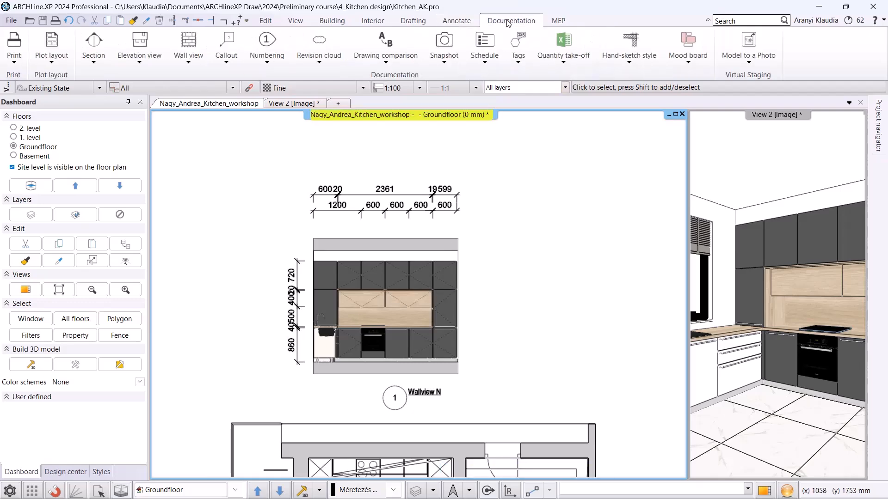
click(189, 46)
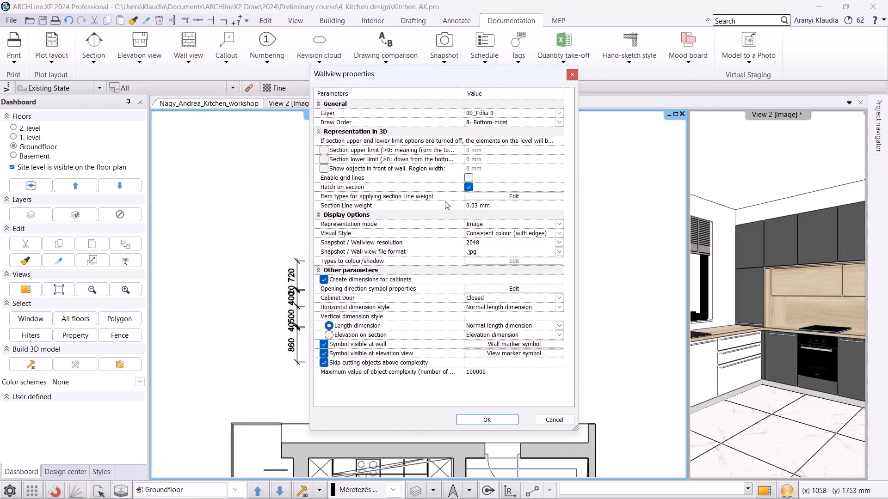
click(559, 223)
click(501, 243)
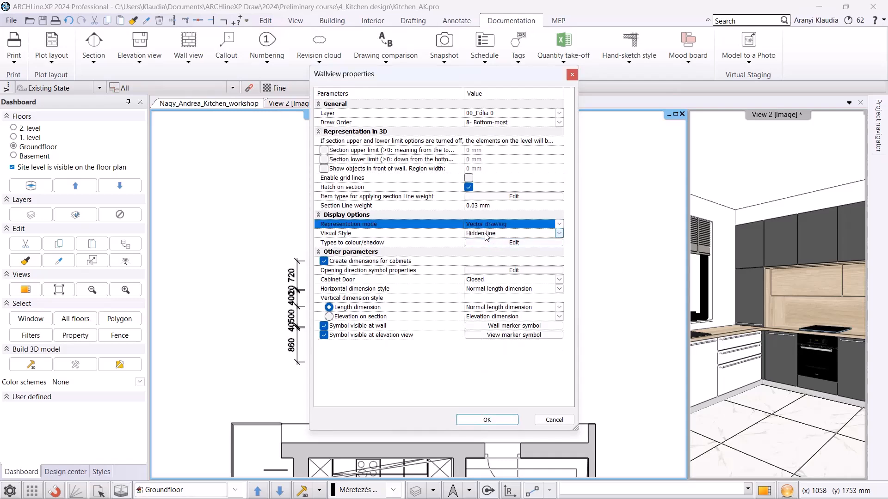
click(329, 316)
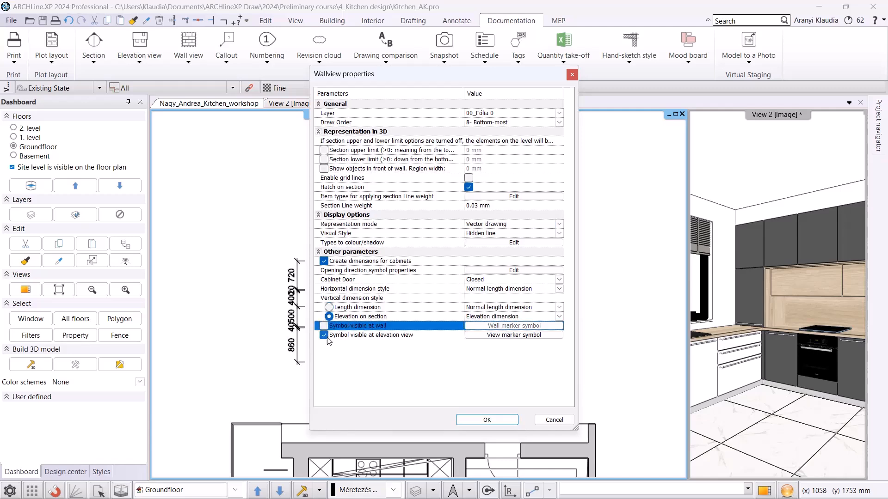
click(487, 419)
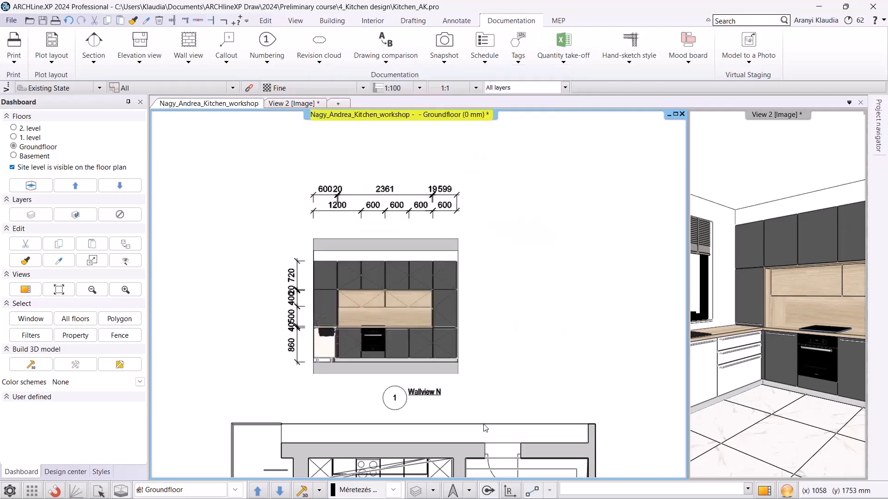
Create a single wall view of the back kitchen wall and place it to the right of the first view.
click(188, 65)
click(211, 98)
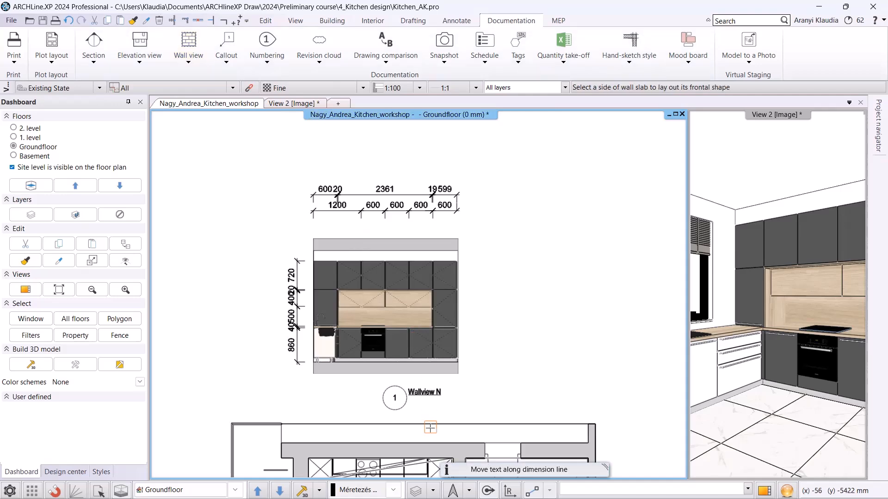
middle_drag(430, 428, 428, 287)
scroll(417, 344, up, 2)
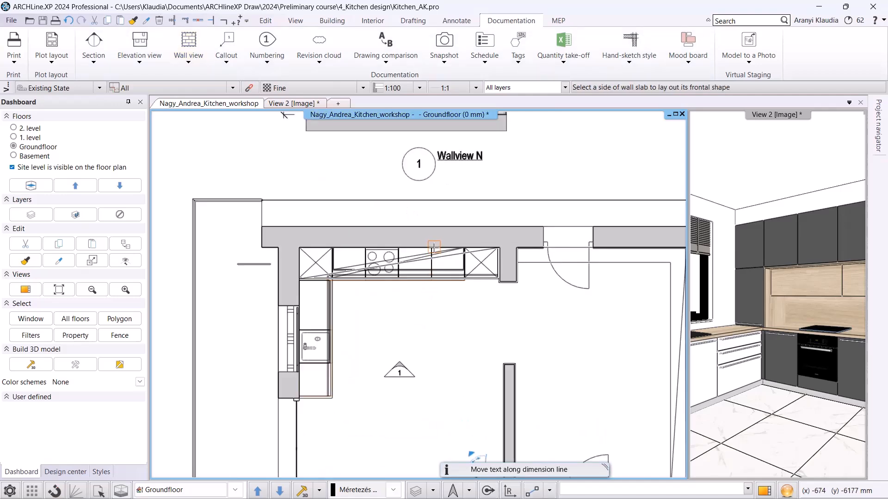
click(429, 315)
click(437, 317)
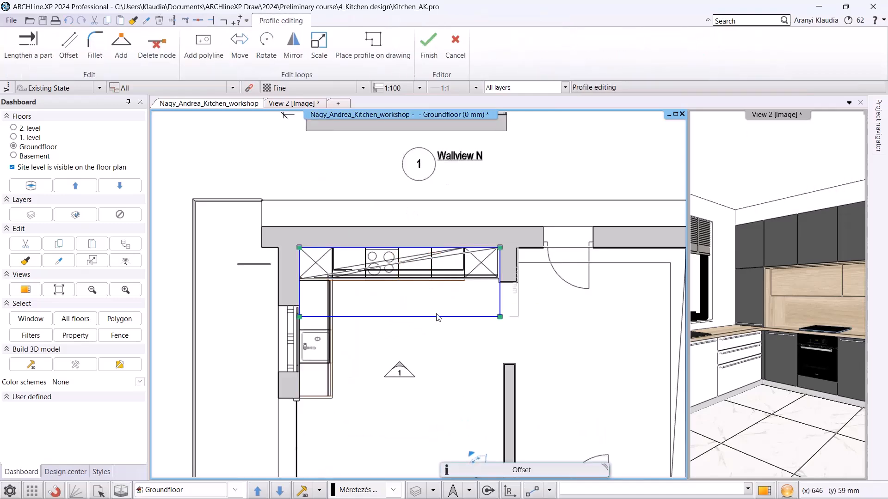
key(Return)
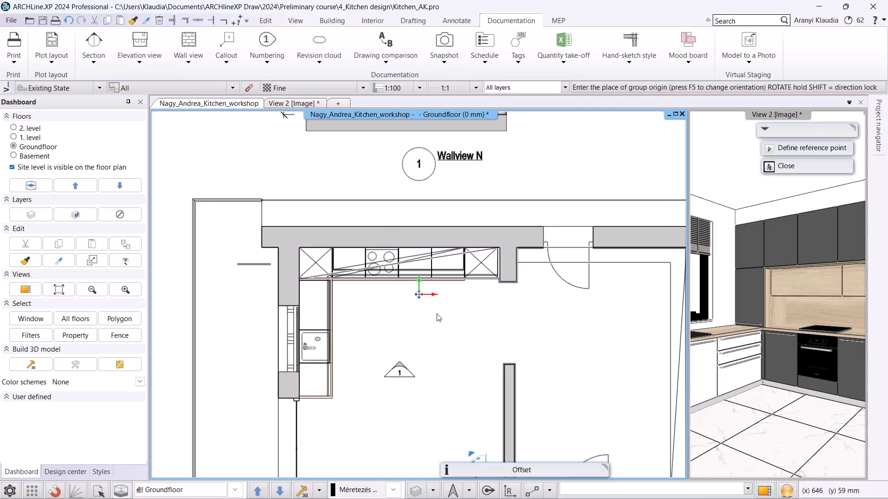
scroll(469, 167, down, 2)
mouse_move(469, 167)
middle_down()
mouse_move(388, 261)
mouse_move(310, 326)
middle_up()
middle_drag(438, 258, 365, 272)
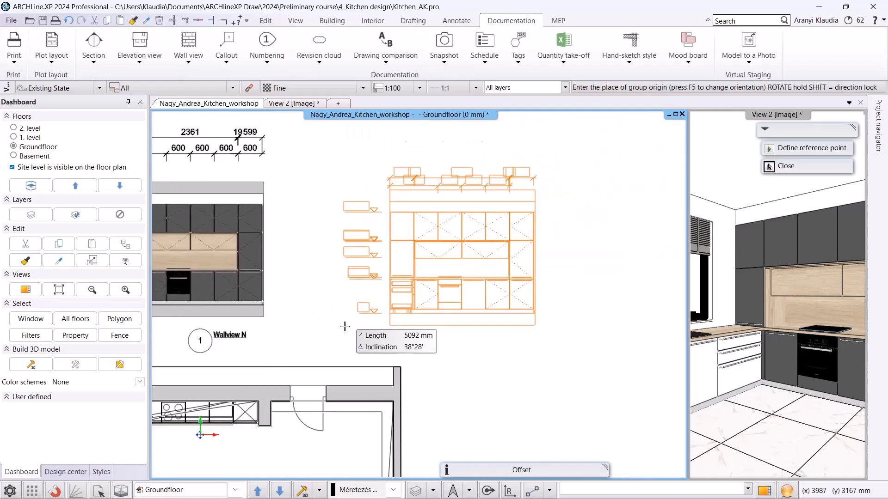
click(356, 305)
key(Escape)
scroll(400, 225, up, 2)
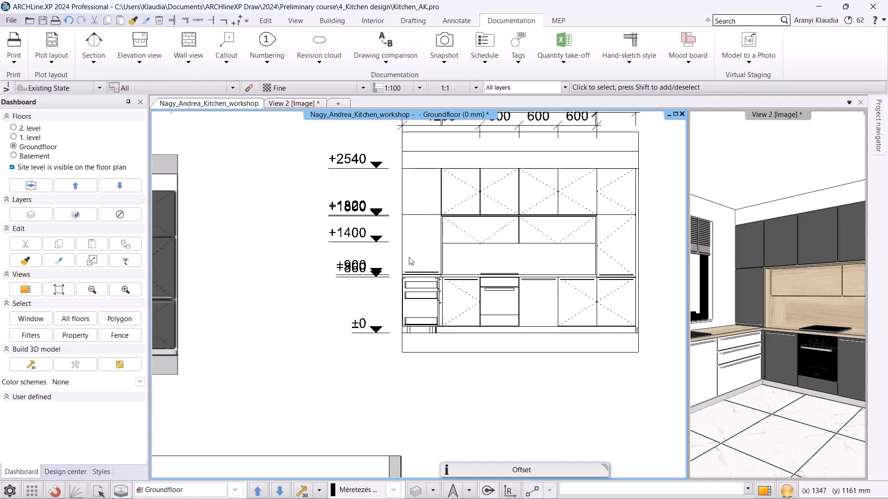
Set the +860 elevation dimension's arrowhead to an upward triangle and its text placement to Below.
click(417, 279)
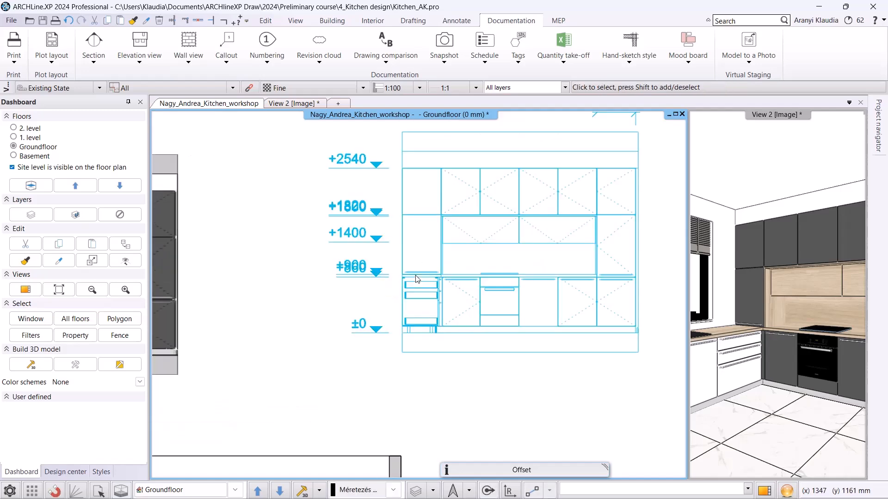
right_click(418, 277)
click(445, 219)
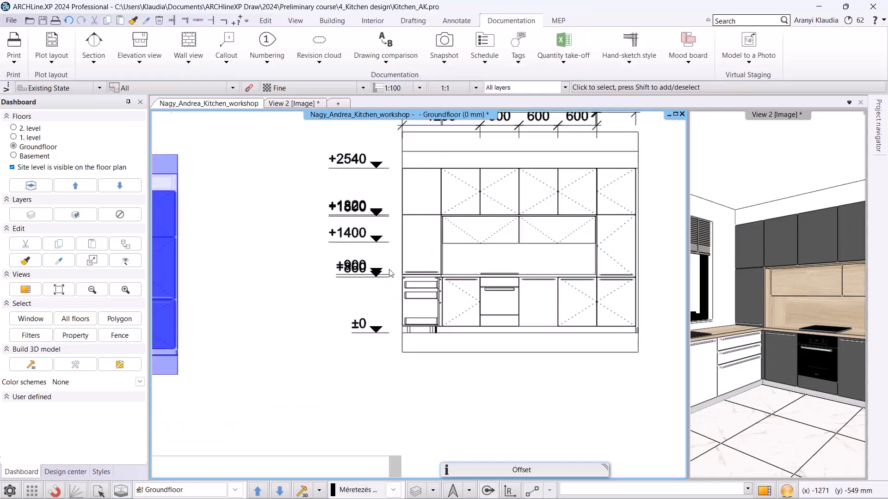
scroll(366, 274, up, 4)
middle_drag(534, 277, 460, 250)
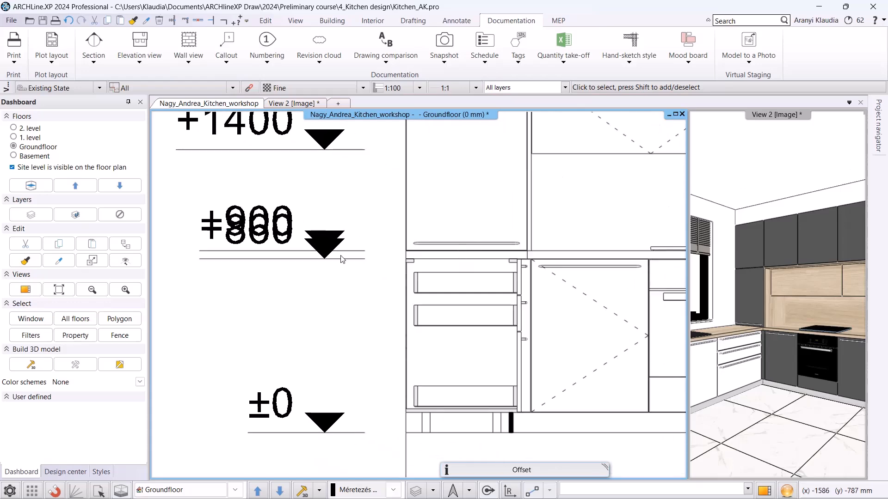
click(312, 260)
click(333, 295)
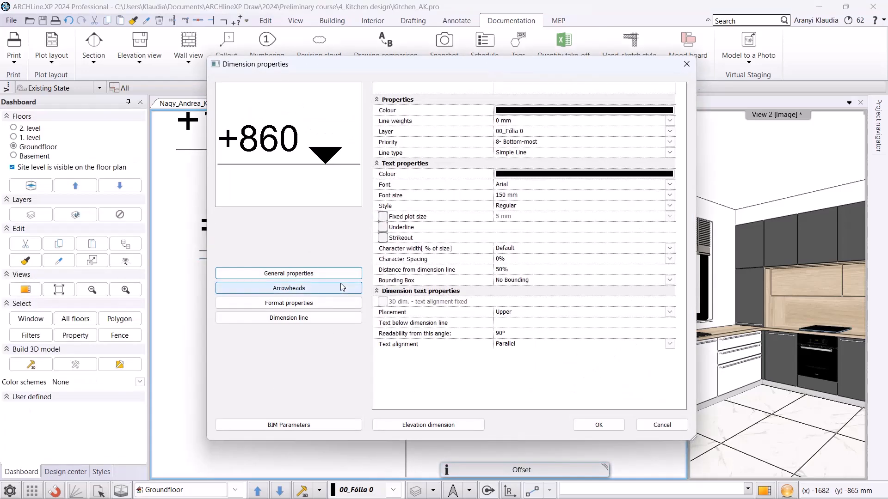
click(323, 288)
click(561, 132)
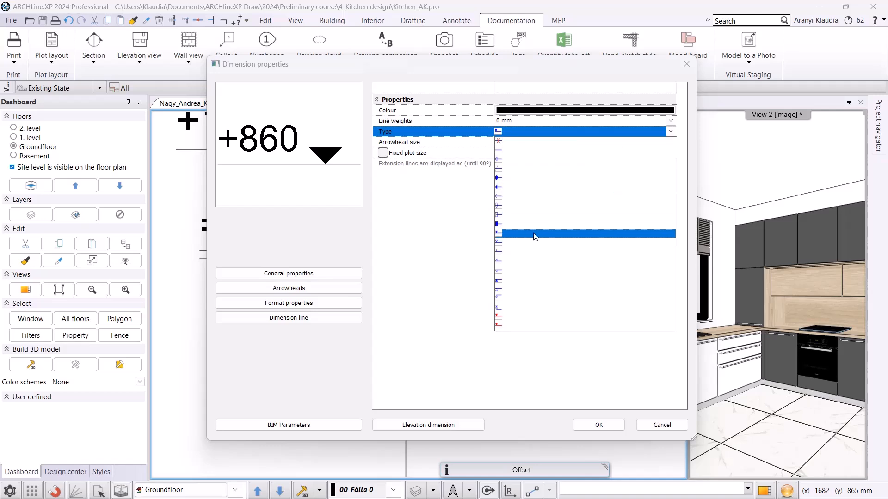
click(515, 277)
click(306, 274)
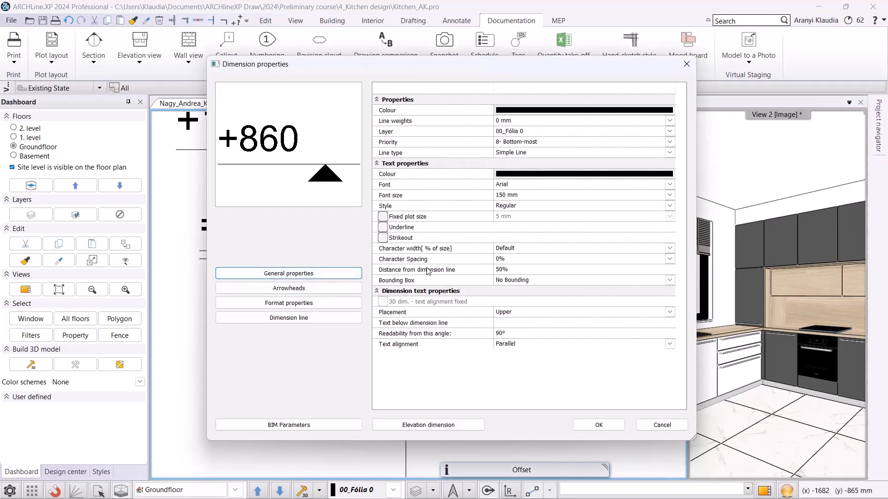
click(517, 313)
click(519, 339)
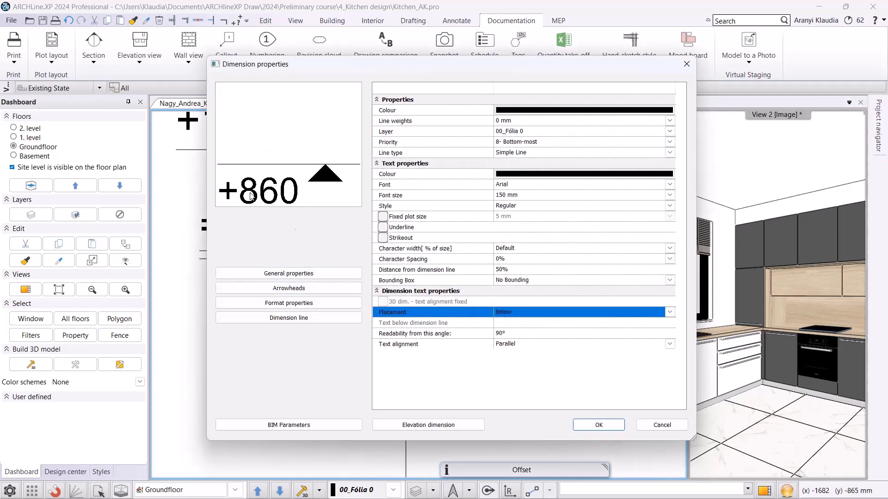
click(599, 425)
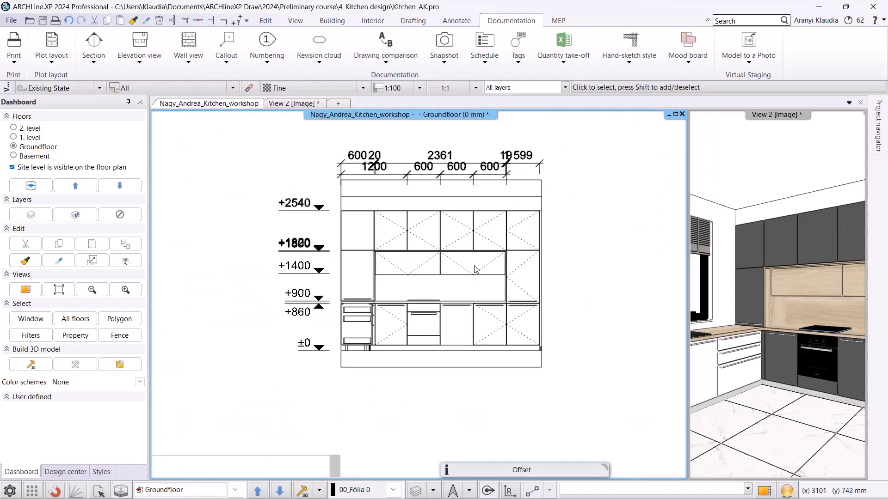
right_click(455, 271)
click(517, 444)
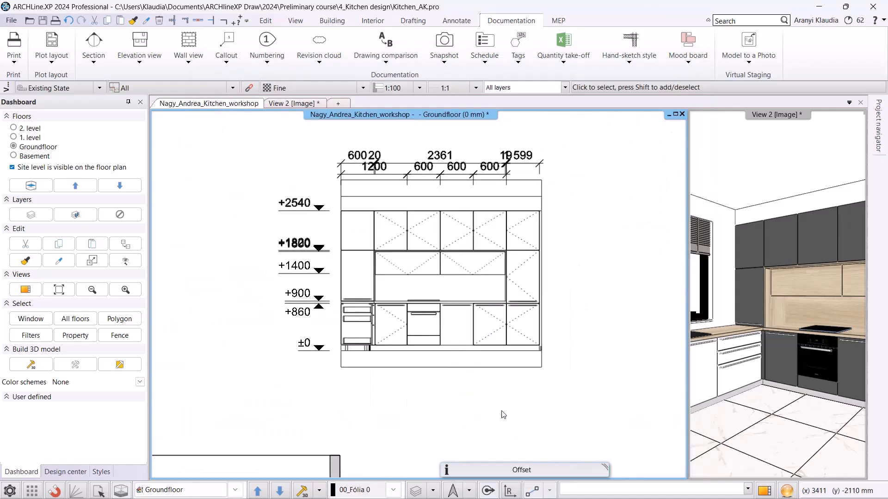
scroll(506, 418, down, 2)
middle_drag(369, 411, 492, 272)
scroll(508, 259, down, 1)
middle_drag(496, 239, 493, 243)
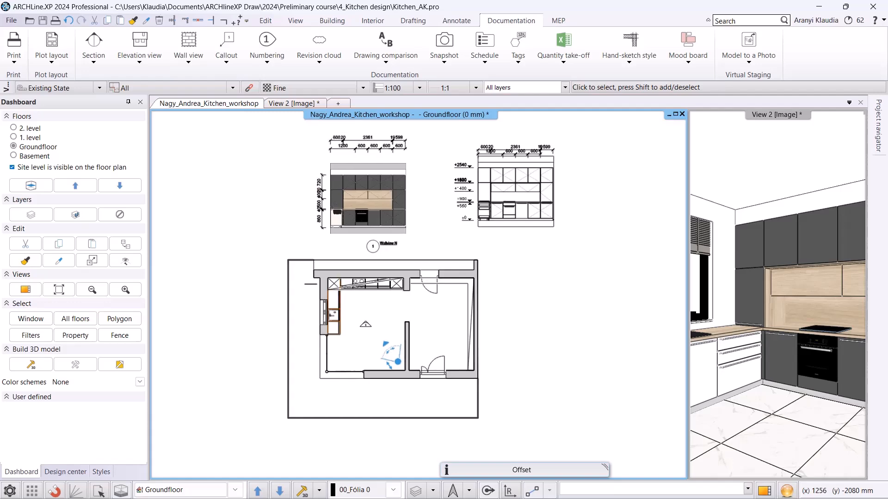
scroll(408, 303, up, 4)
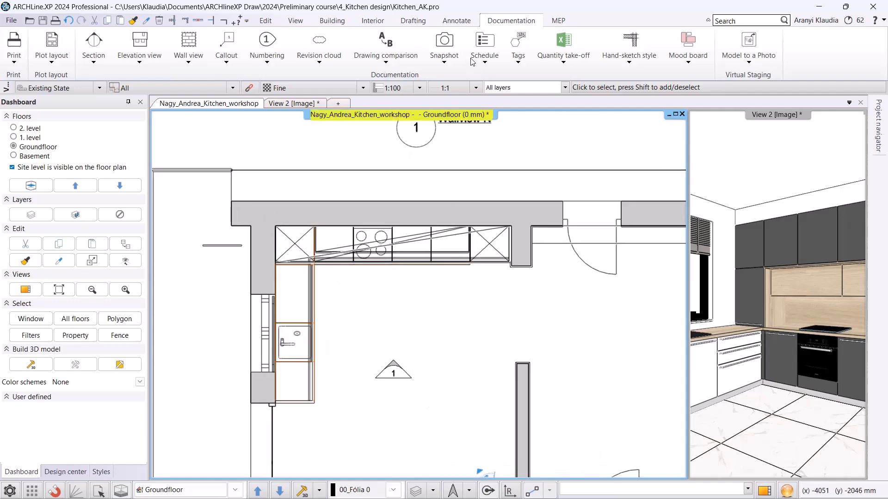
Define cabinet dimensions for all cabinets on the floor plan.
click(456, 21)
click(481, 62)
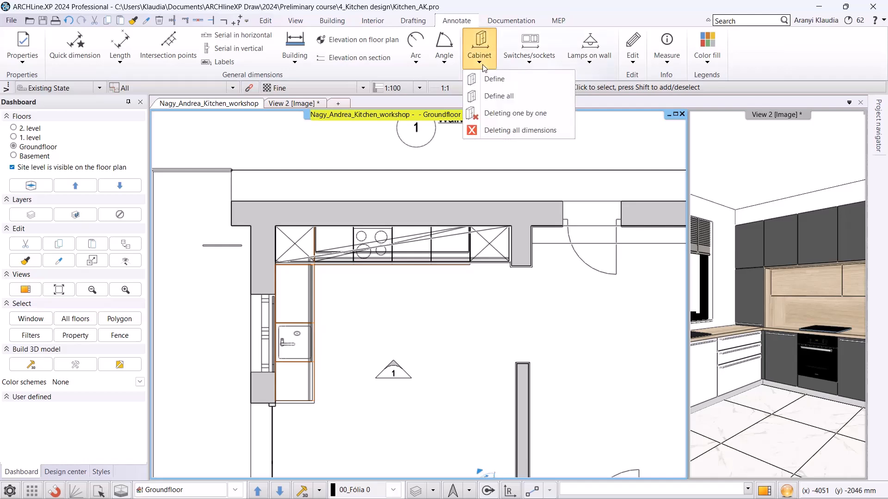
click(503, 97)
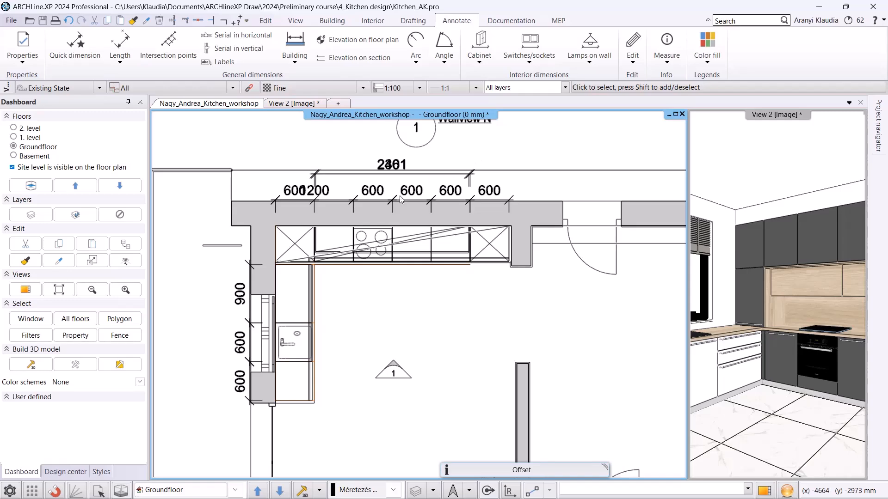
Delete the first 600 segment from the cabinet dimension chain along the back wall.
scroll(345, 208, up, 3)
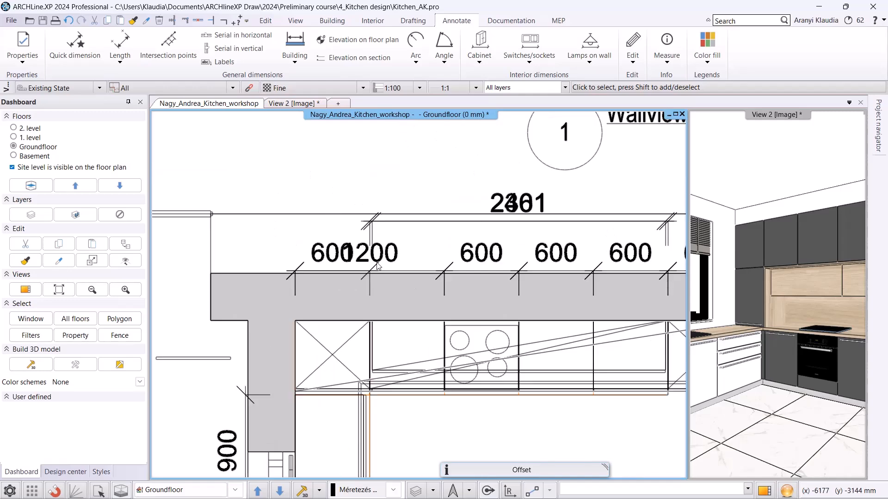
click(296, 196)
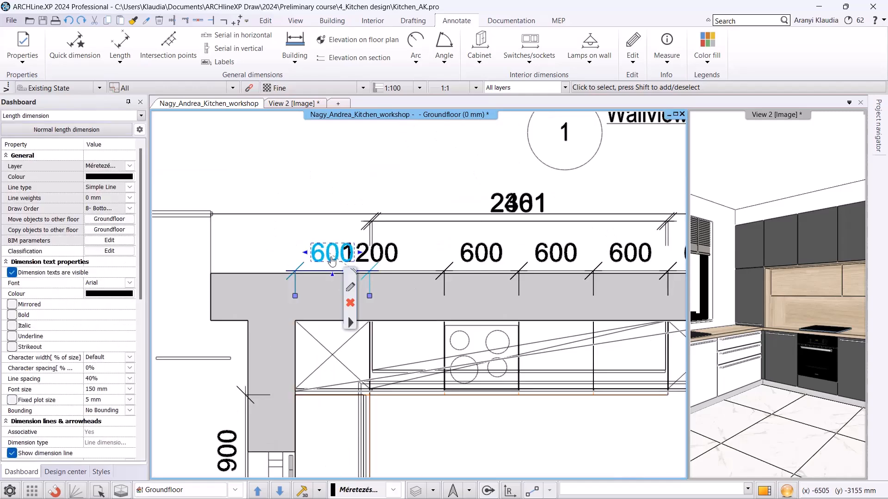
click(350, 303)
click(418, 220)
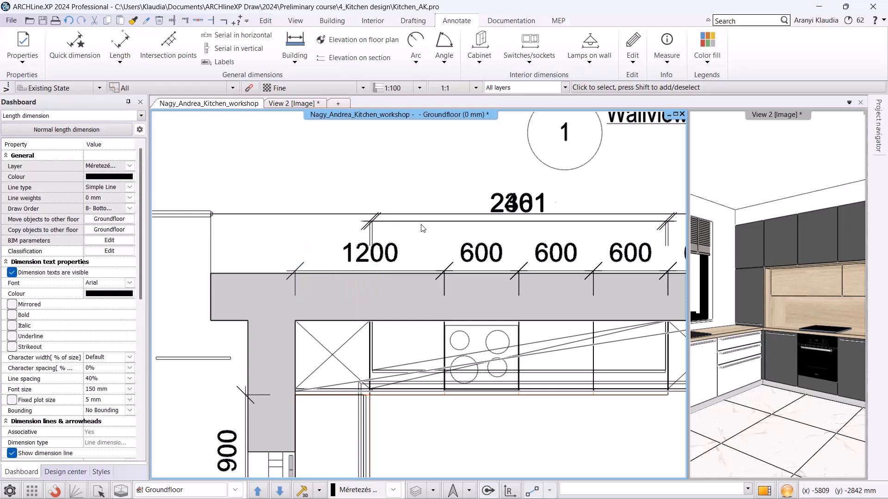
Move the 2361 overall dimension line above the 2401 dimension line.
mouse_move(429, 227)
click(478, 229)
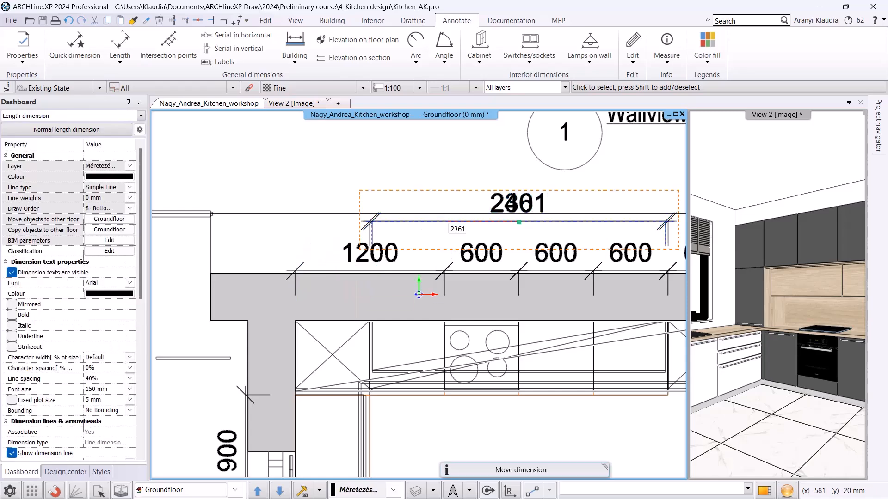
click(456, 195)
scroll(454, 195, down, 3)
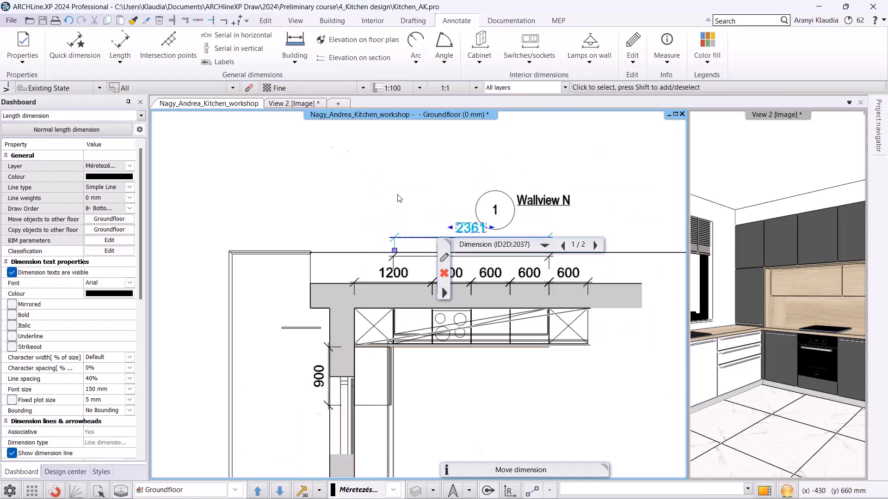
click(397, 195)
scroll(428, 301, down, 2)
middle_drag(431, 305, 404, 172)
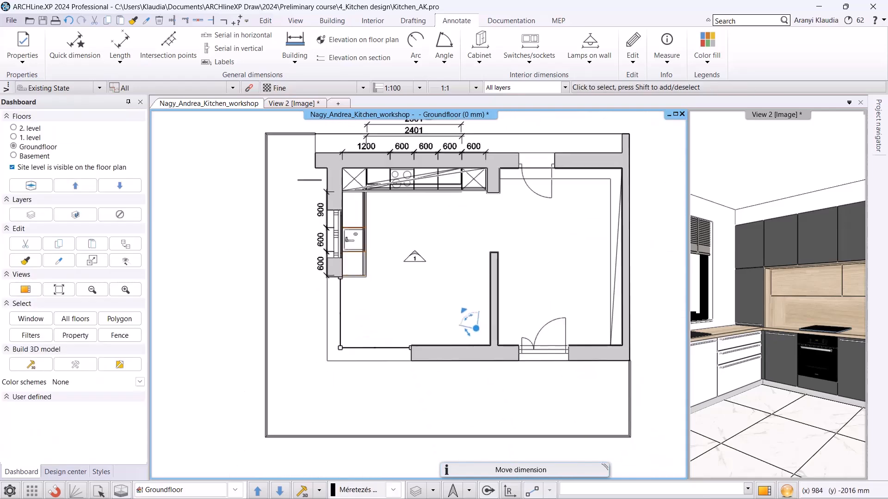
middle_drag(426, 210, 422, 226)
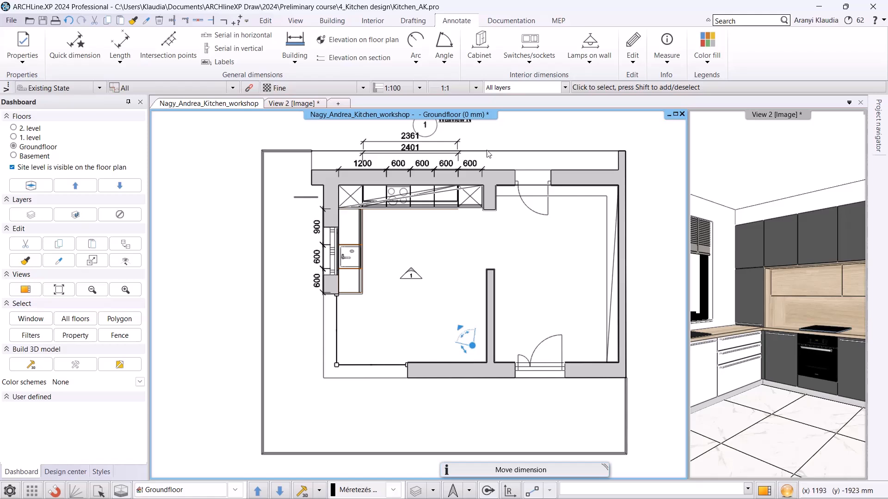
Export an Interior Calculation Excel report for Cabinet elements only, saved as Consignation in the project folder.
click(511, 20)
click(570, 64)
click(578, 79)
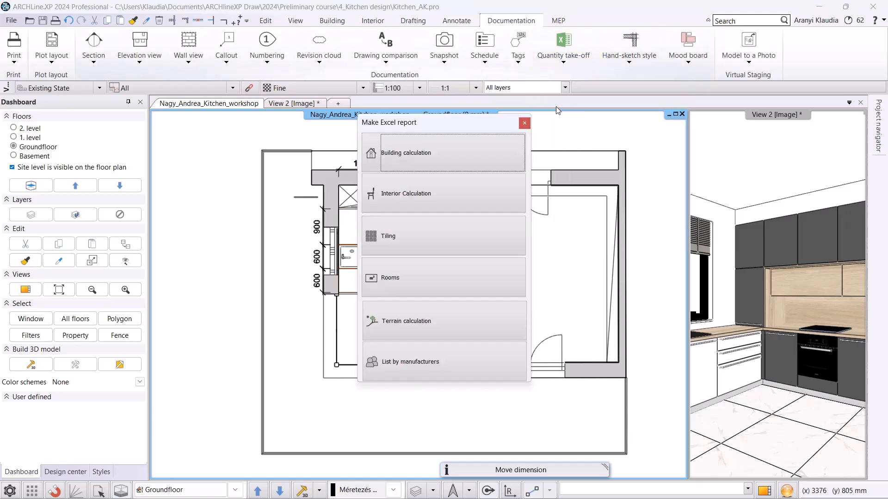
click(433, 201)
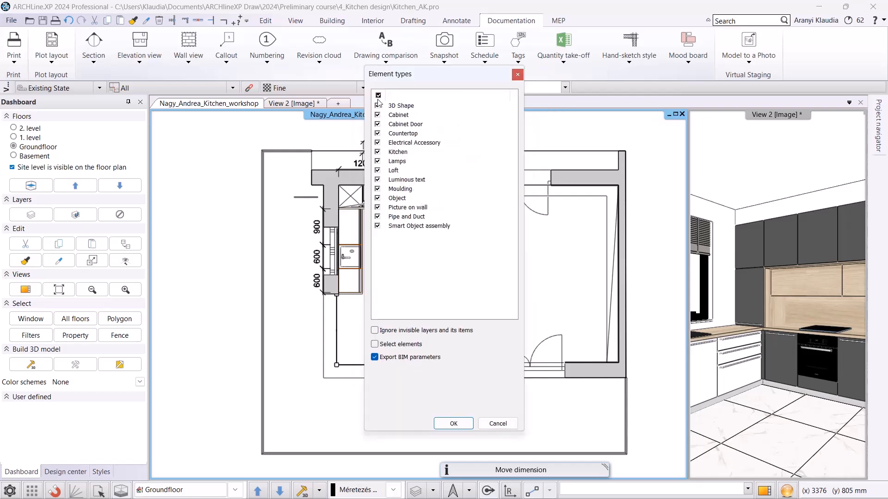
click(377, 95)
click(379, 117)
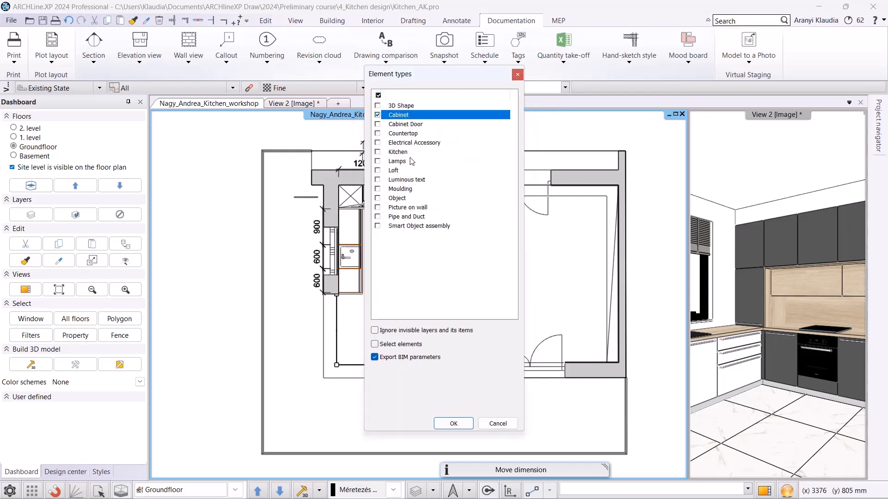
click(454, 423)
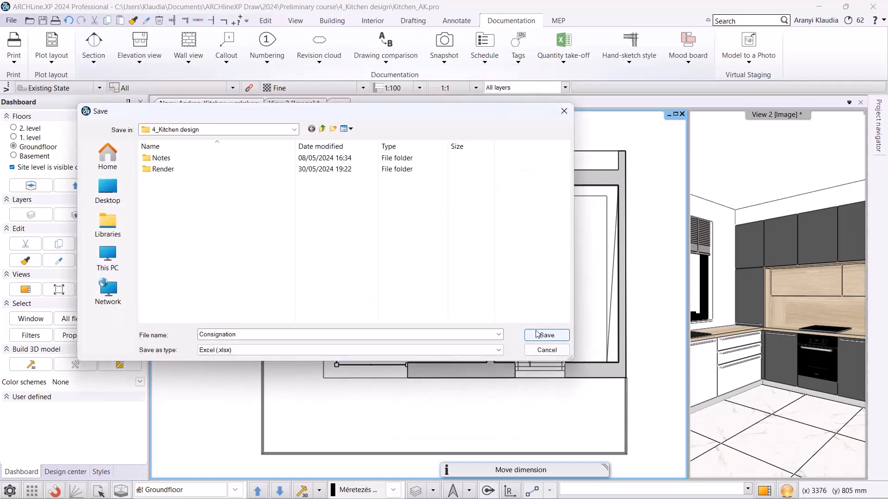
click(535, 334)
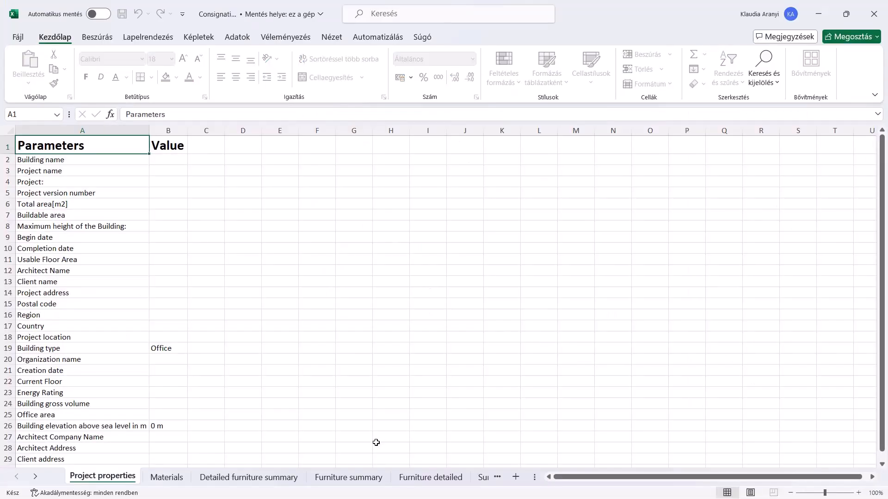
Review the Furniture summary and Furniture detailed sheets of the report, then close Excel.
click(349, 476)
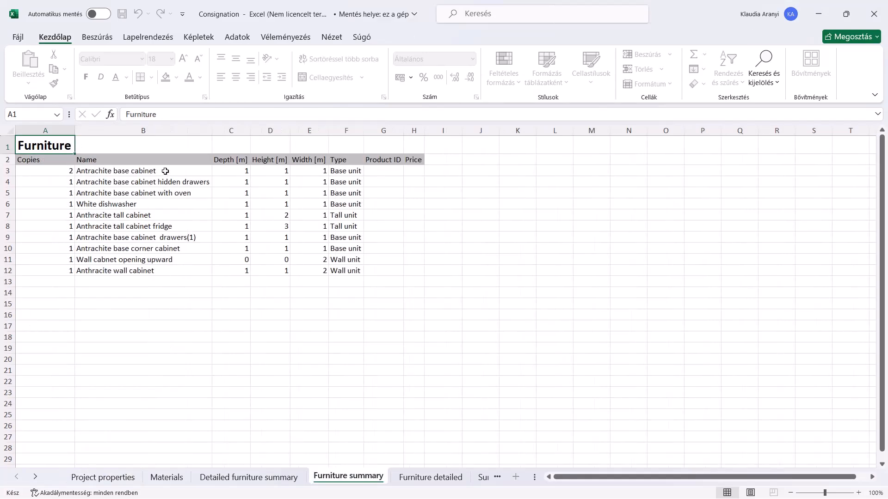
click(430, 477)
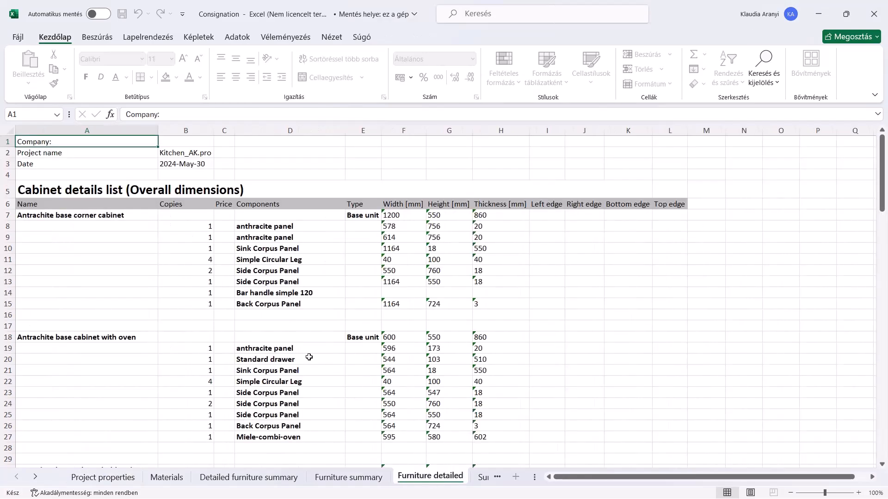
scroll(230, 226, down, 2)
scroll(242, 224, up, 2)
click(874, 14)
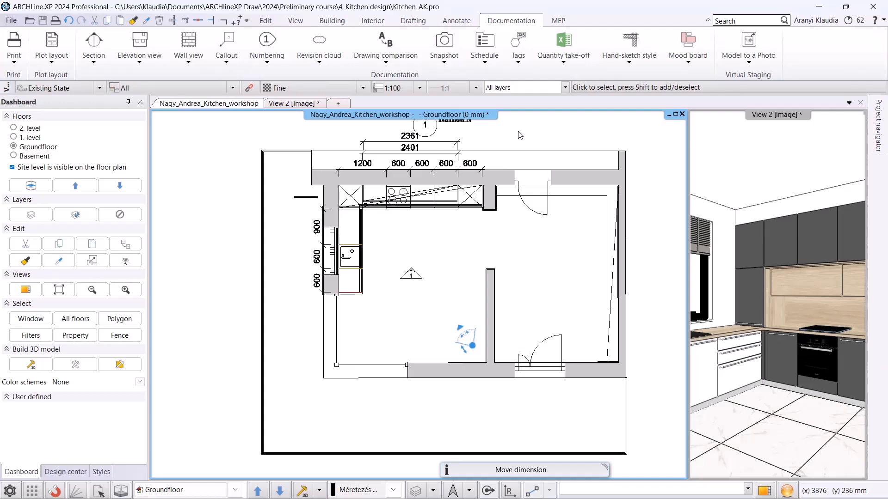
Create a cabinet exploded view of the corner tall cabinet and place it left of the floor plan.
scroll(490, 185, up, 3)
click(431, 244)
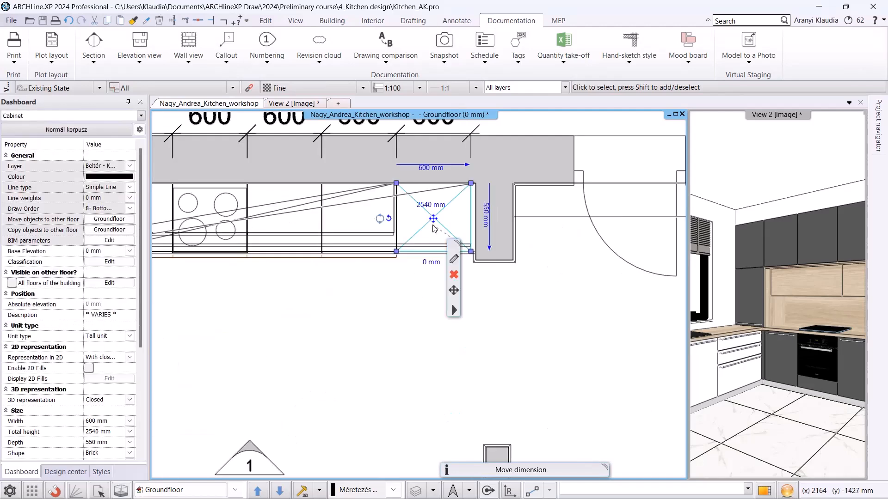
right_click(460, 317)
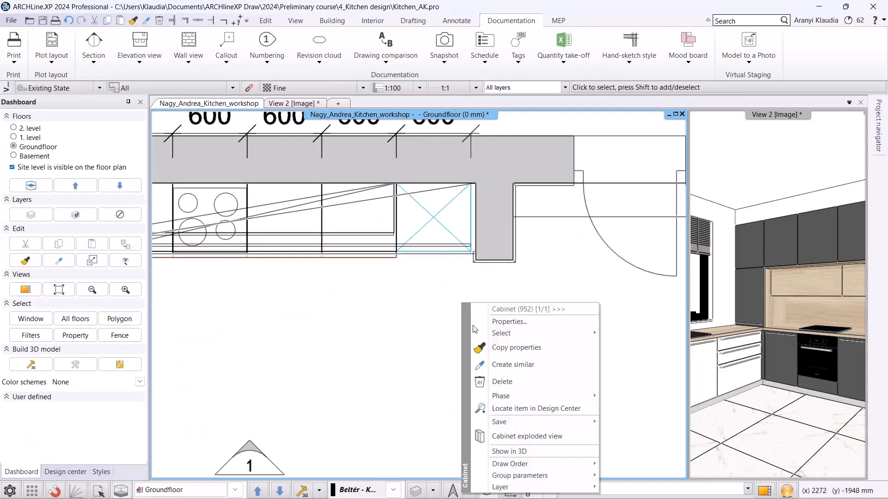
click(518, 437)
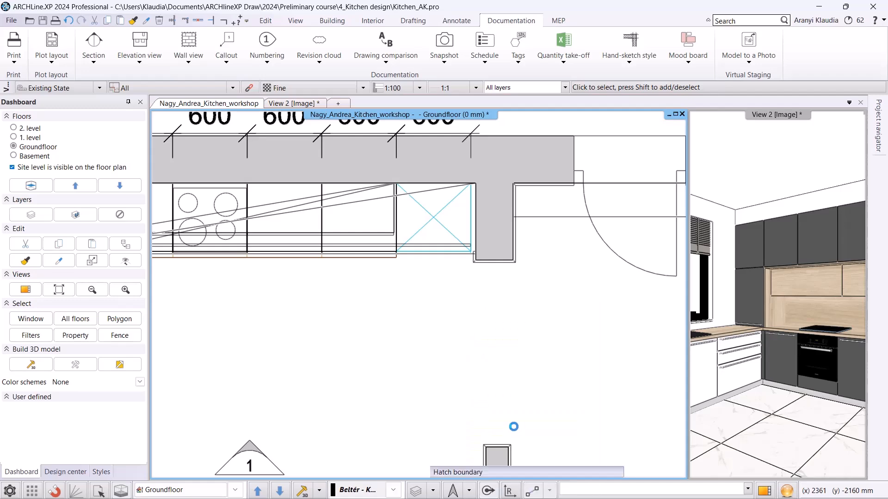
scroll(363, 341, down, 4)
middle_drag(363, 341, 664, 323)
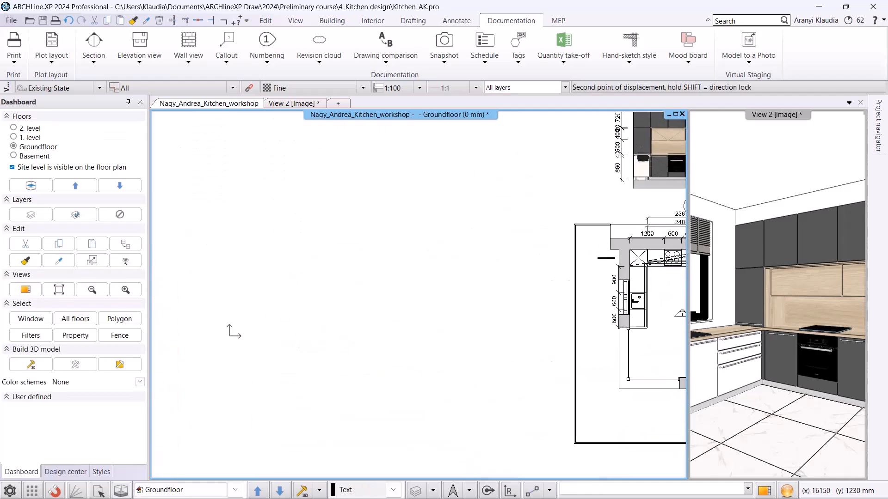
click(352, 214)
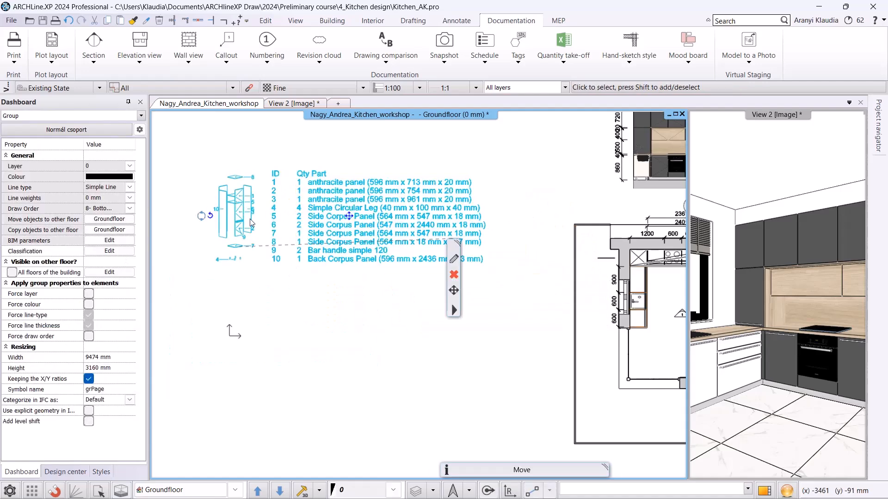
Open the exploded view group for editing to inspect its parts, then close the group.
scroll(319, 308, up, 1)
key(Escape)
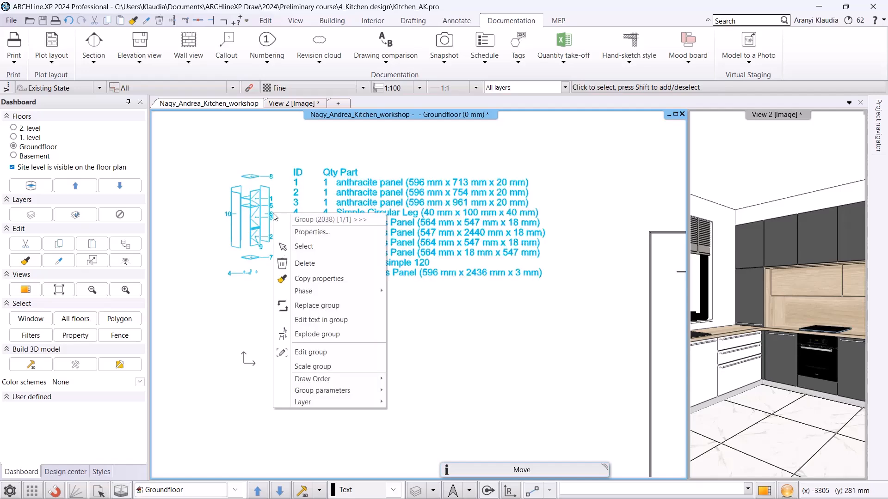
right_click(274, 216)
click(321, 358)
scroll(345, 271, up, 2)
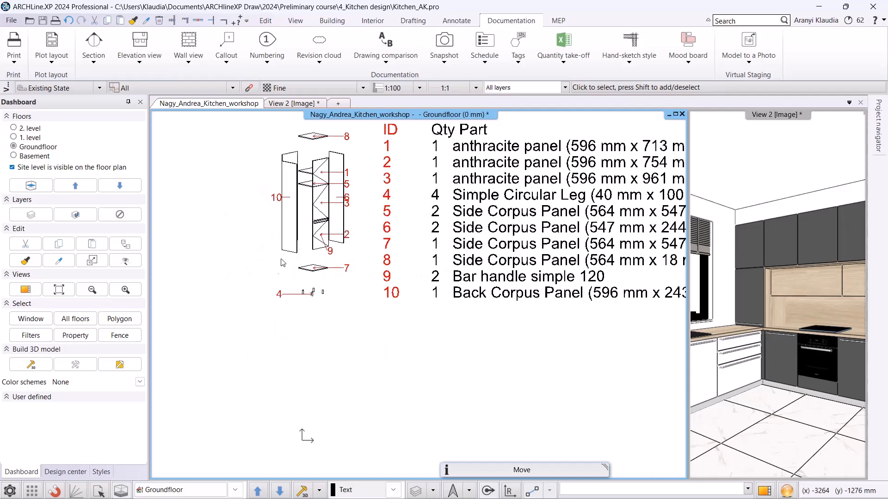
click(345, 268)
click(349, 237)
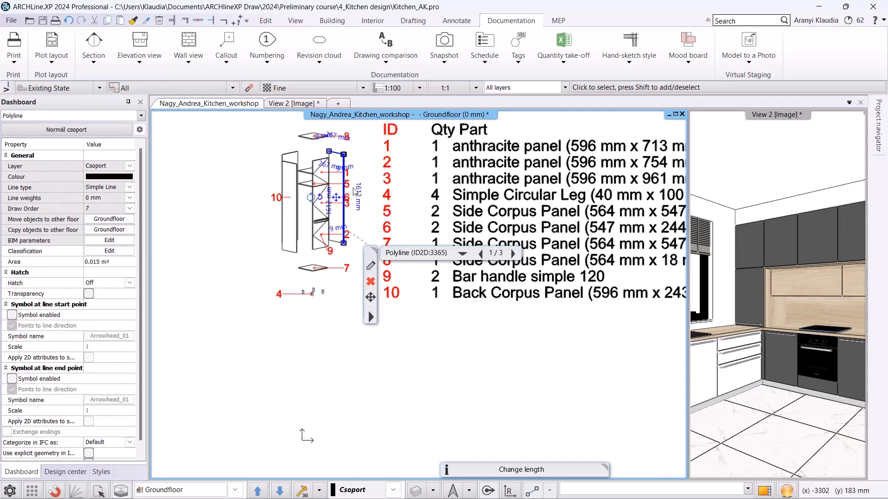
click(407, 388)
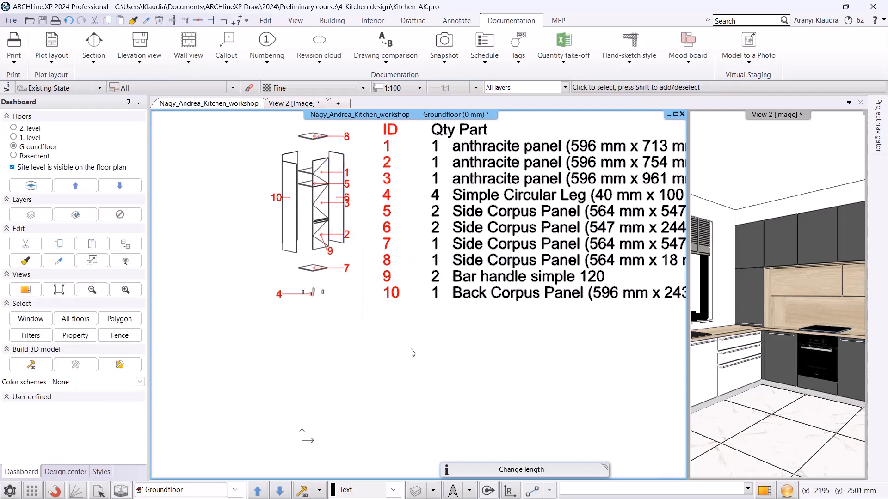
right_click(481, 232)
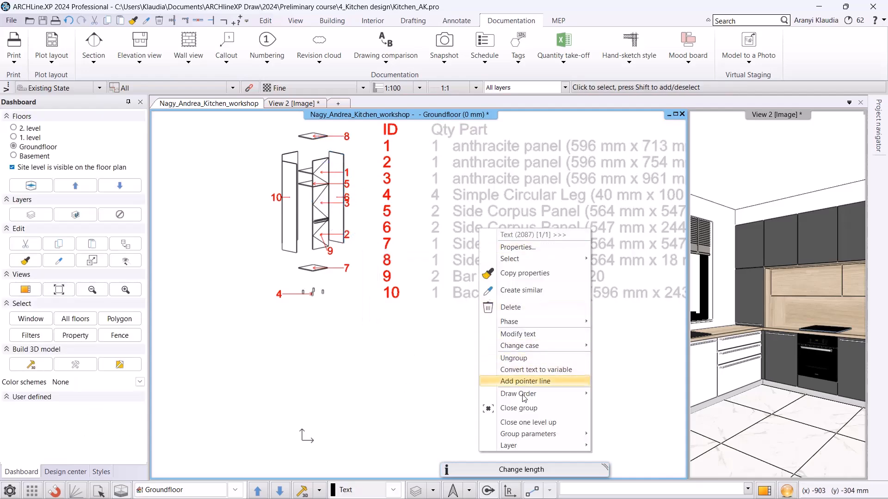
click(527, 409)
scroll(530, 281, down, 2)
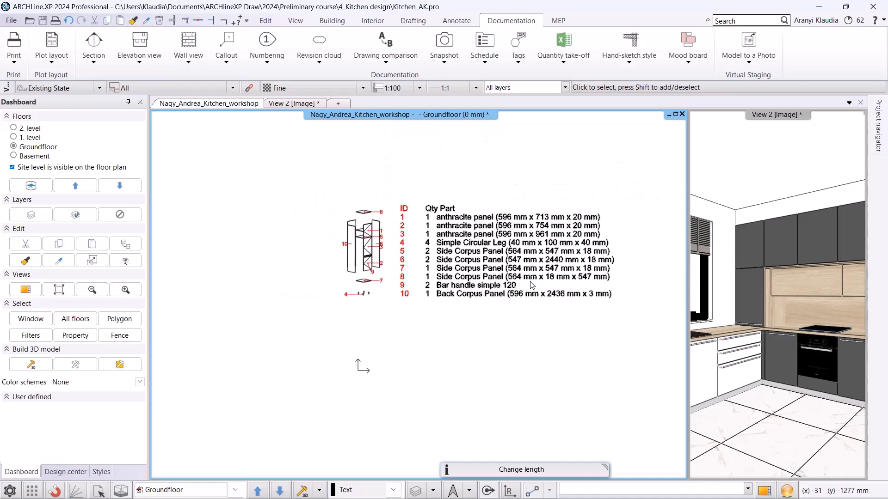
Switch to the 3D view and open and close the cabinet doors to preview them.
click(300, 104)
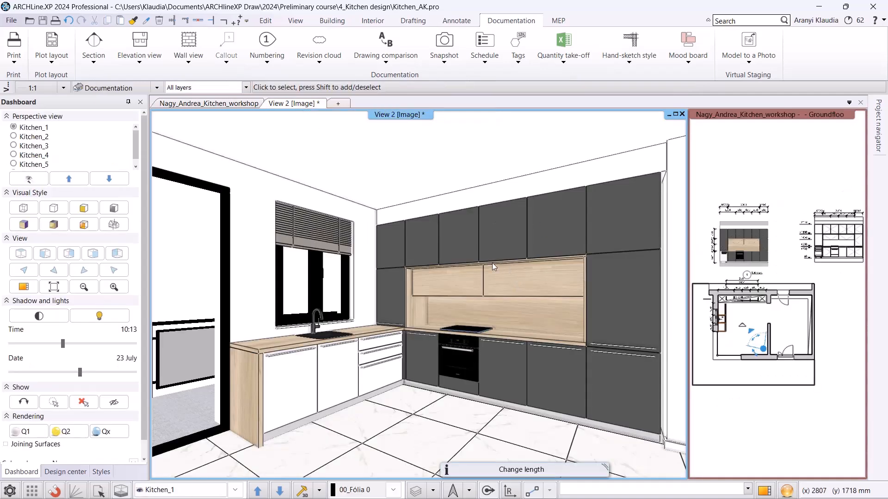
click(637, 312)
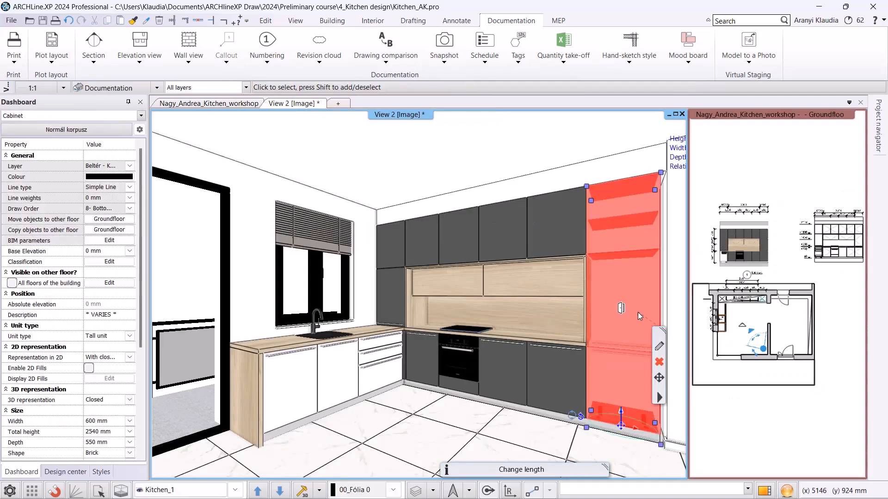
click(621, 310)
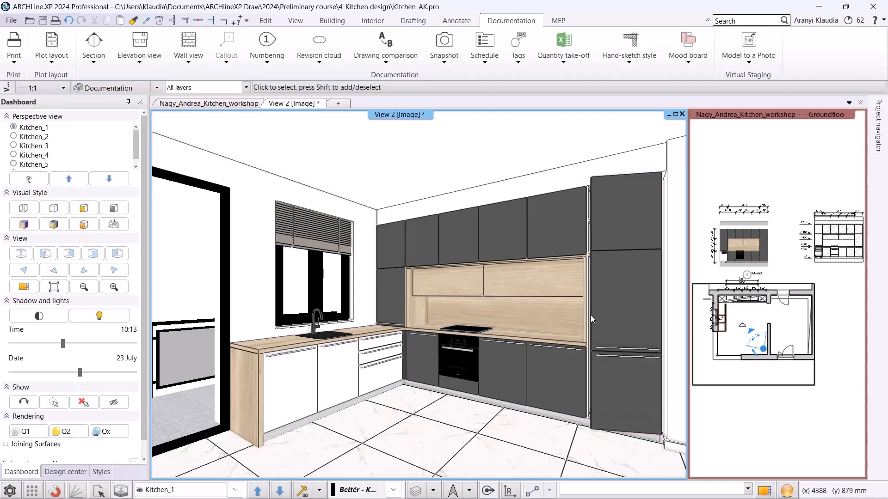
click(509, 367)
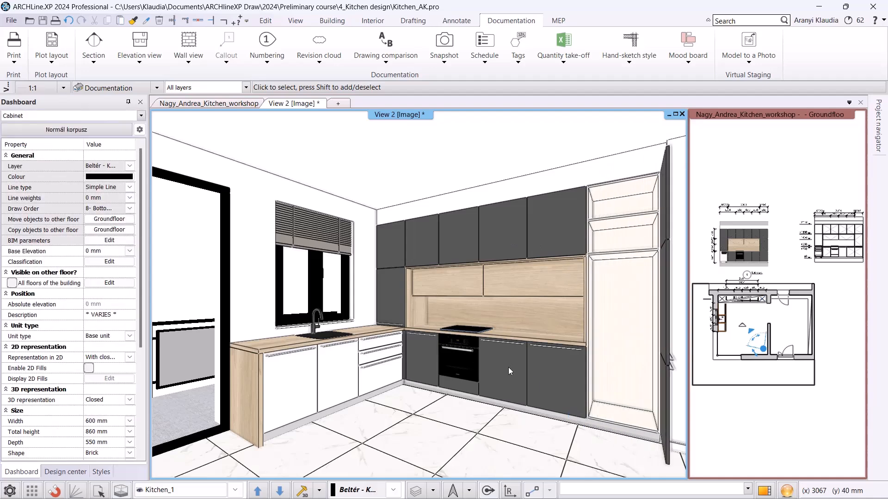
click(501, 376)
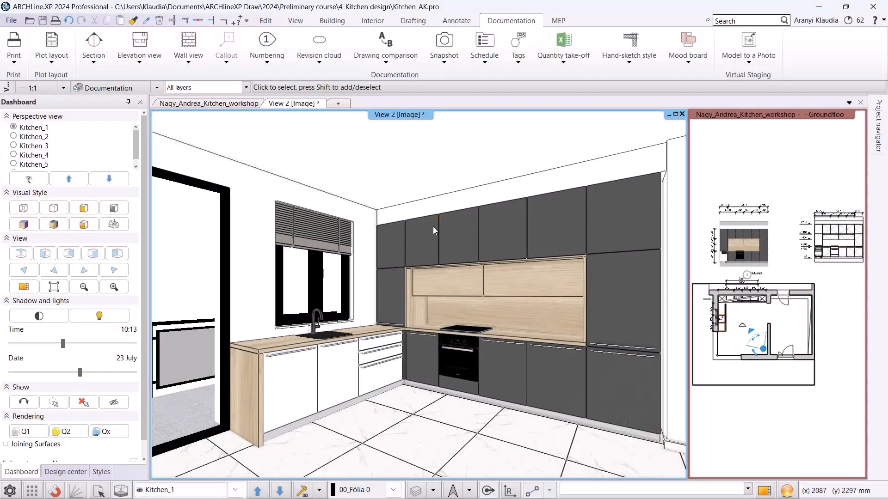
Switch to the Kitchen_2 perspective and open the upper wall cabinet in the cabinet editor.
click(235, 491)
click(205, 432)
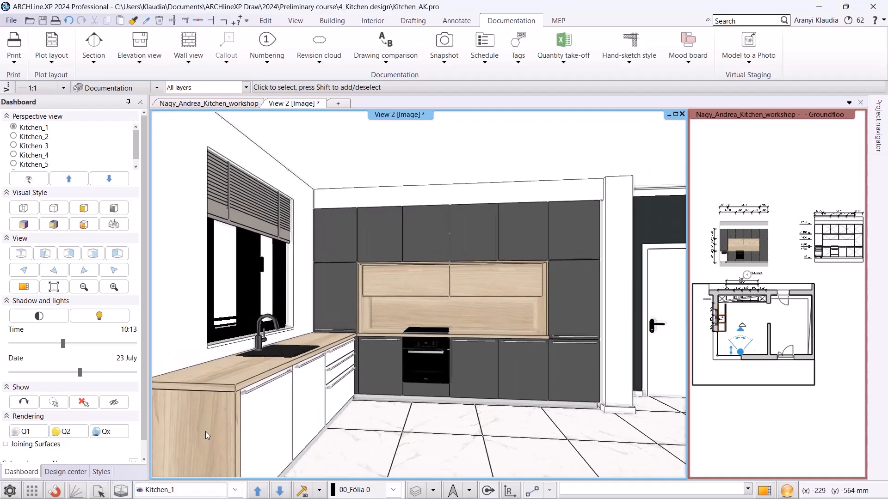
click(407, 236)
click(430, 271)
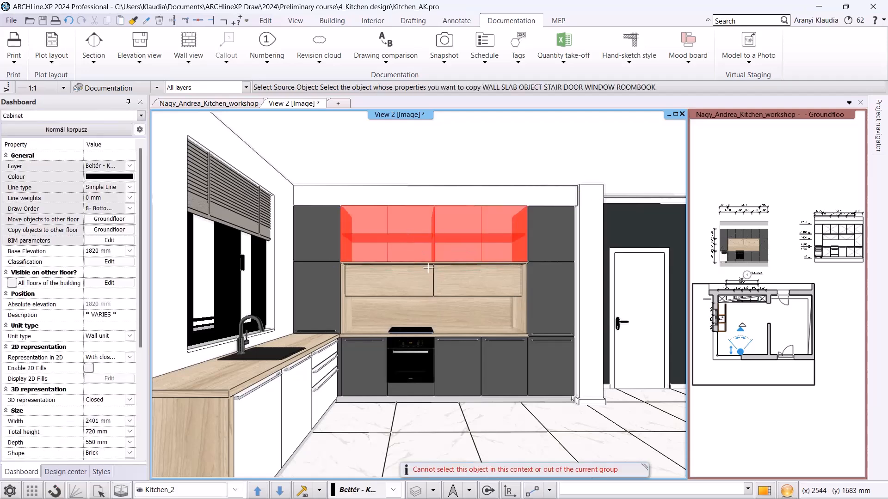
key(Escape)
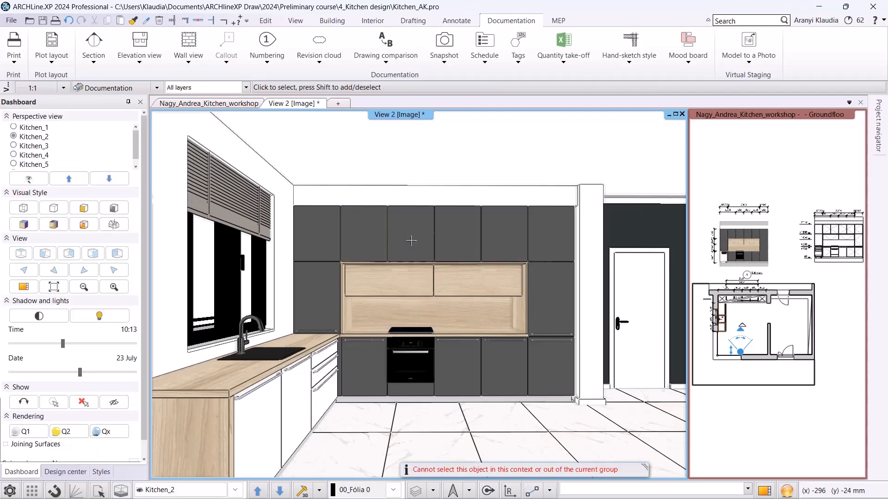
double_click(412, 241)
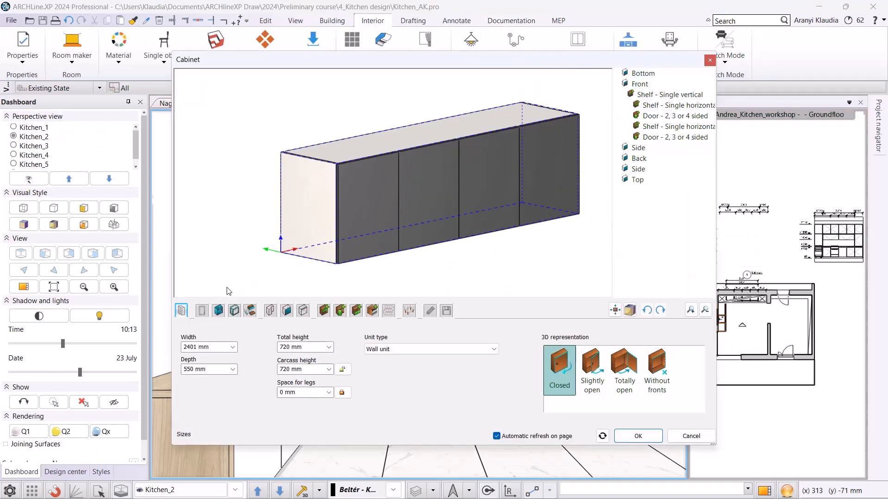
Change the upper wall cabinet's door fronts to Aluminium Frame.
click(202, 311)
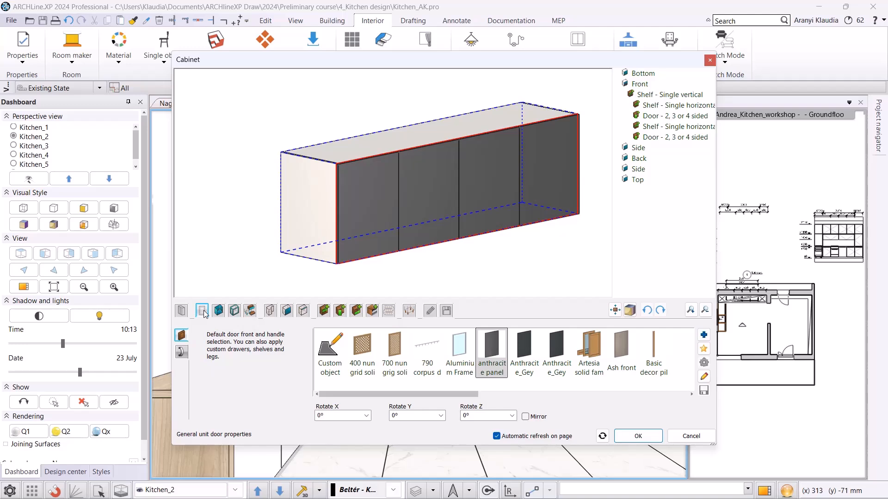
click(463, 347)
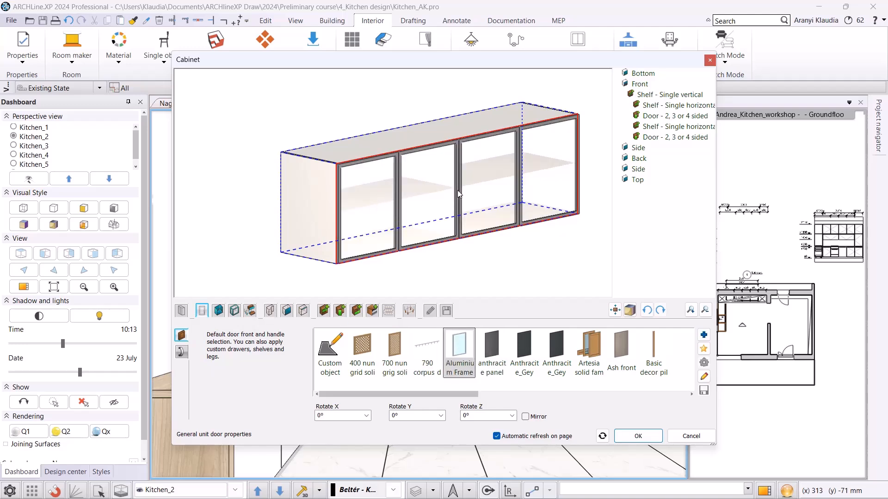
Replace the right horizontal shelf of the wall cabinet with the glass front object found by searching the library for glass.
click(181, 310)
click(660, 366)
drag(591, 238, 356, 194)
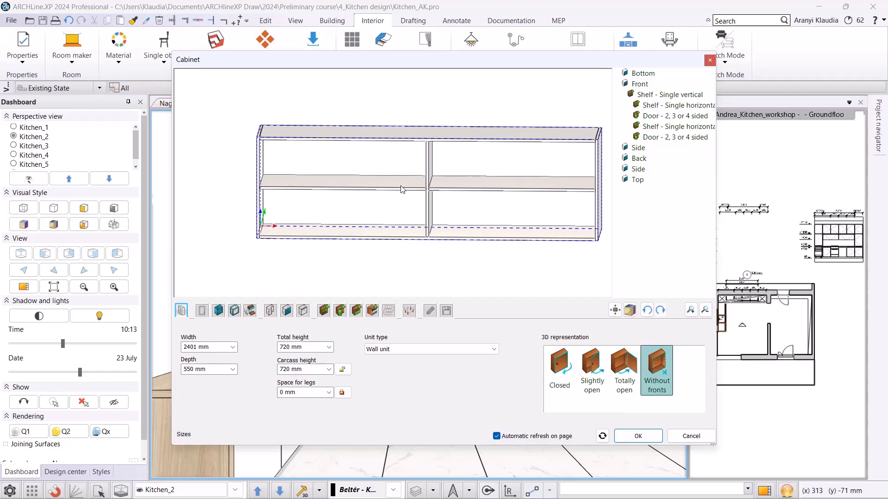
click(326, 313)
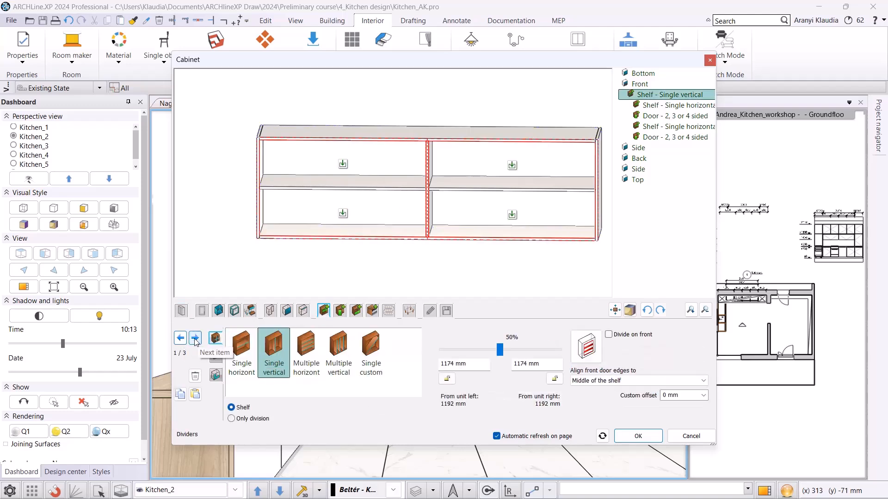
click(195, 339)
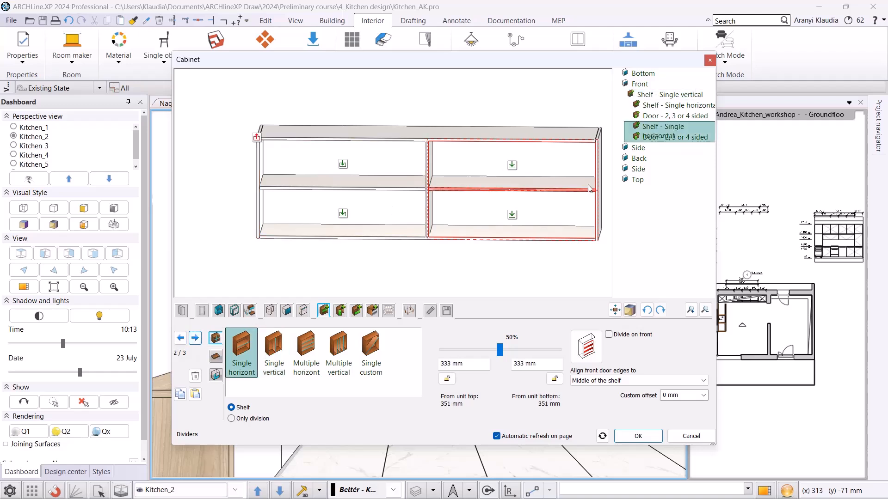
click(215, 359)
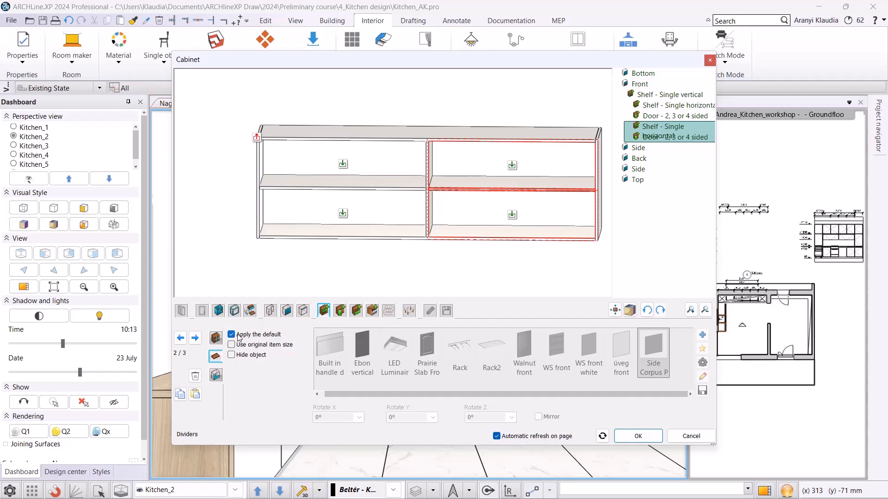
click(237, 337)
click(702, 335)
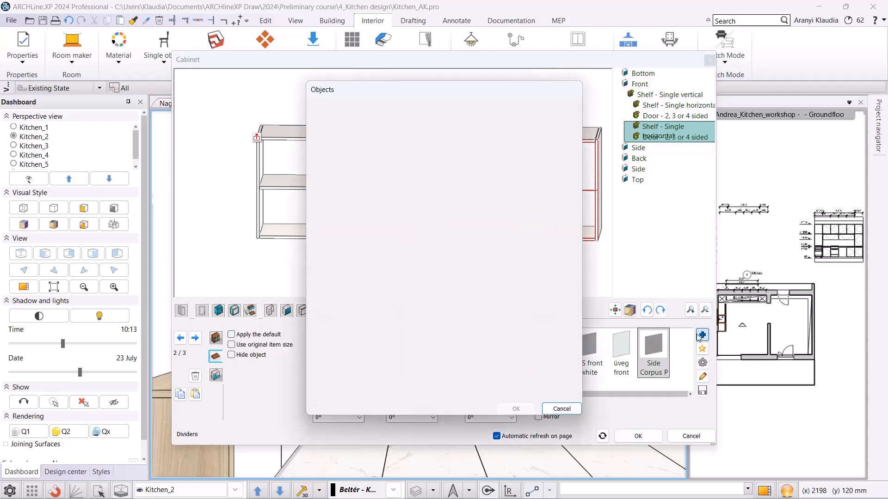
click(313, 124)
click(336, 113)
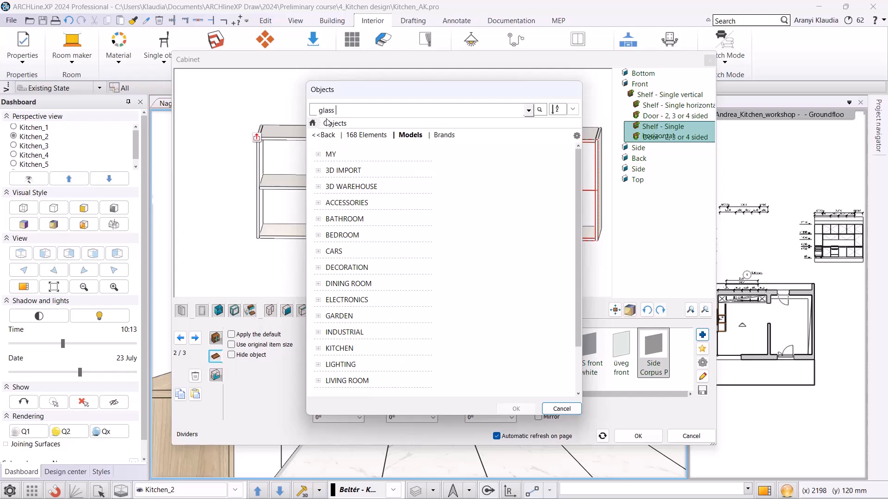
key(Return)
click(512, 185)
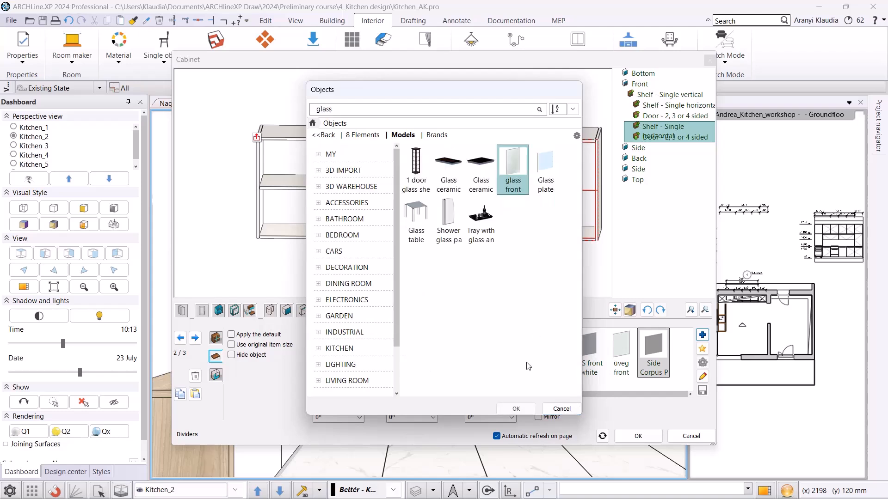
click(516, 409)
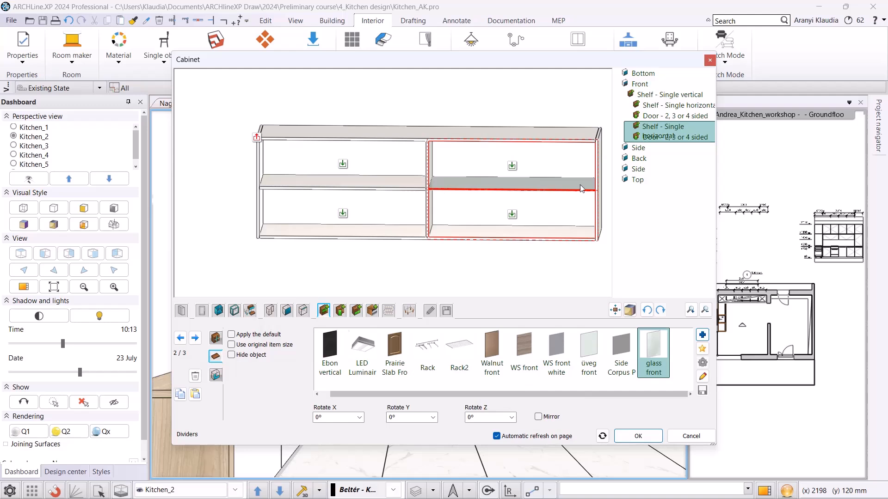
Assign the glass front object to the left horizontal shelf as well.
click(195, 338)
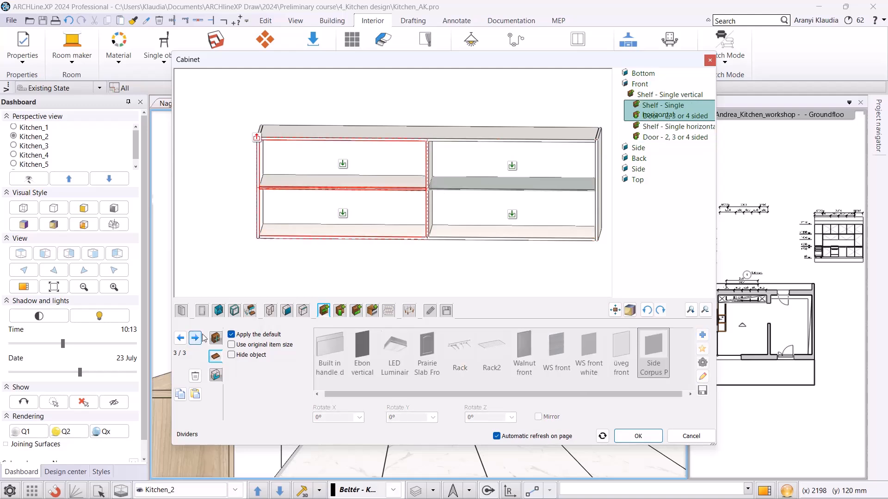
click(231, 335)
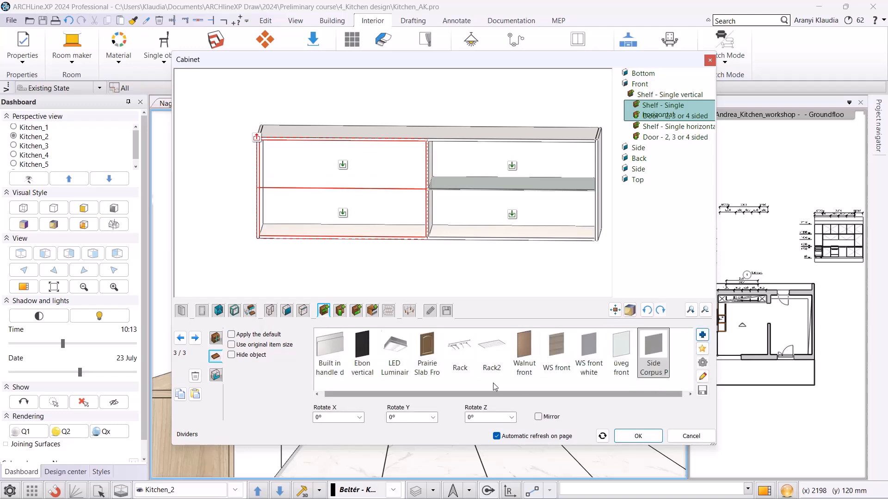
drag(478, 396, 529, 406)
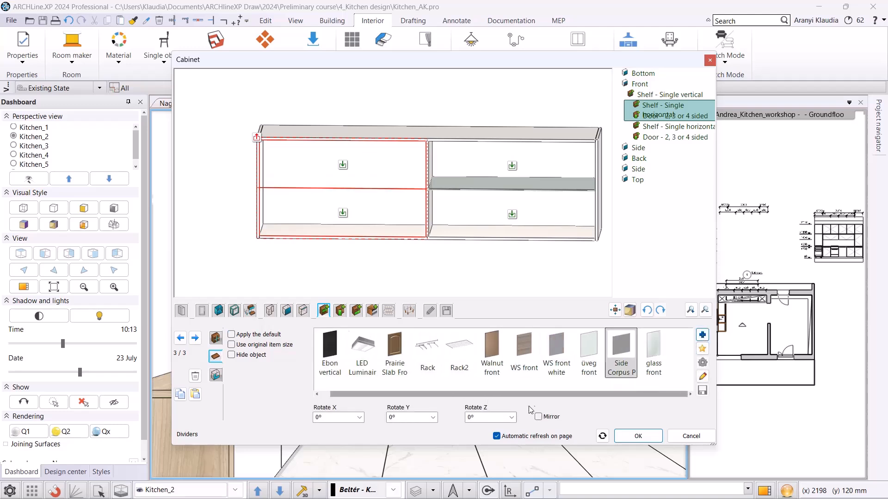
click(655, 366)
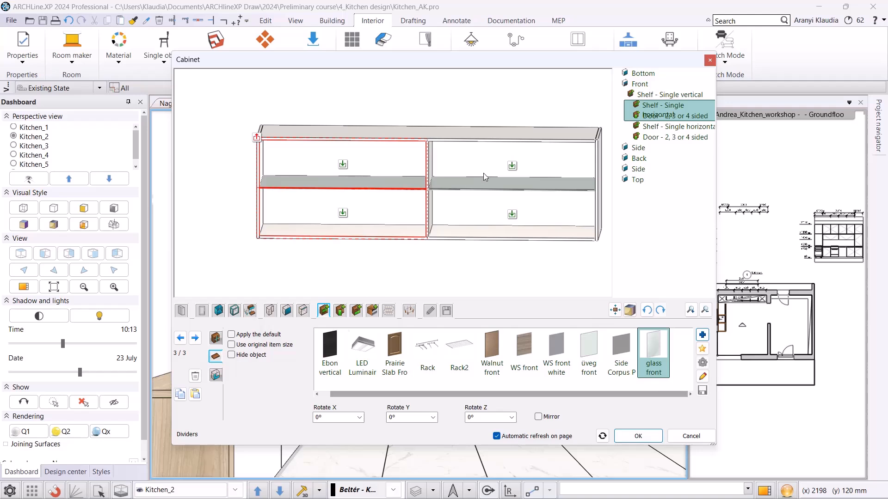
Add LED lighting with automatic length to the left compartment of the wall cabinet.
click(390, 311)
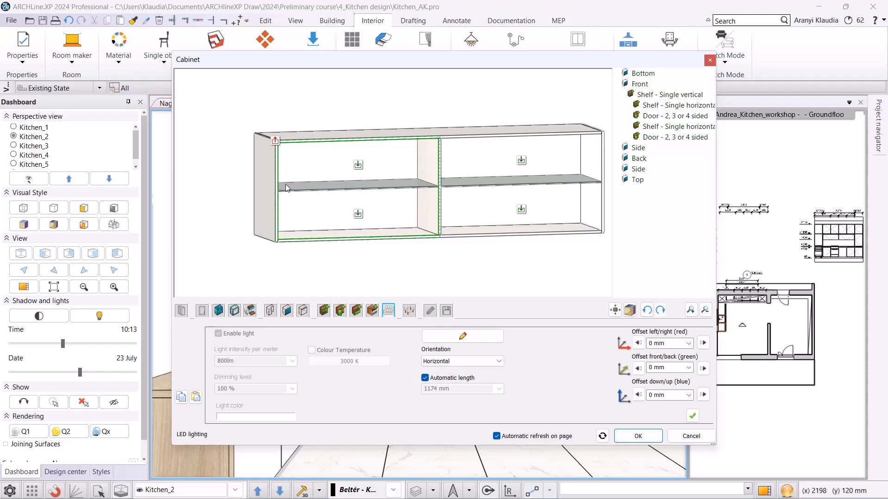
click(425, 378)
click(445, 387)
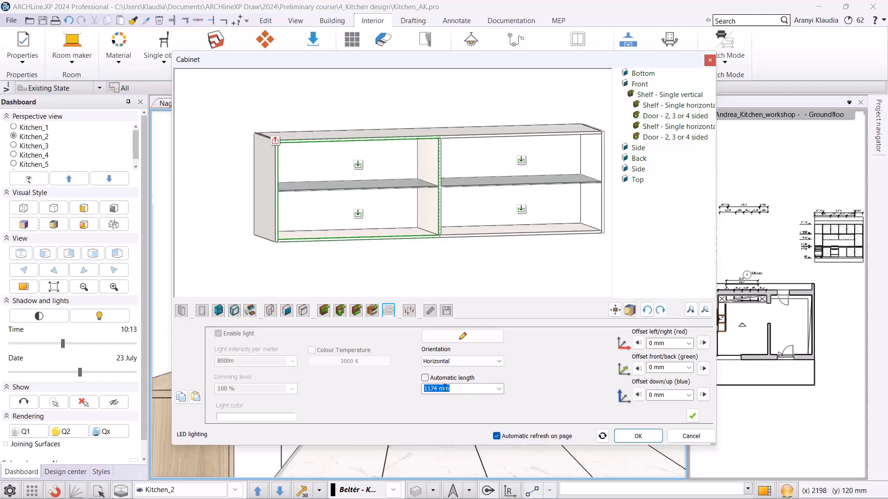
click(424, 377)
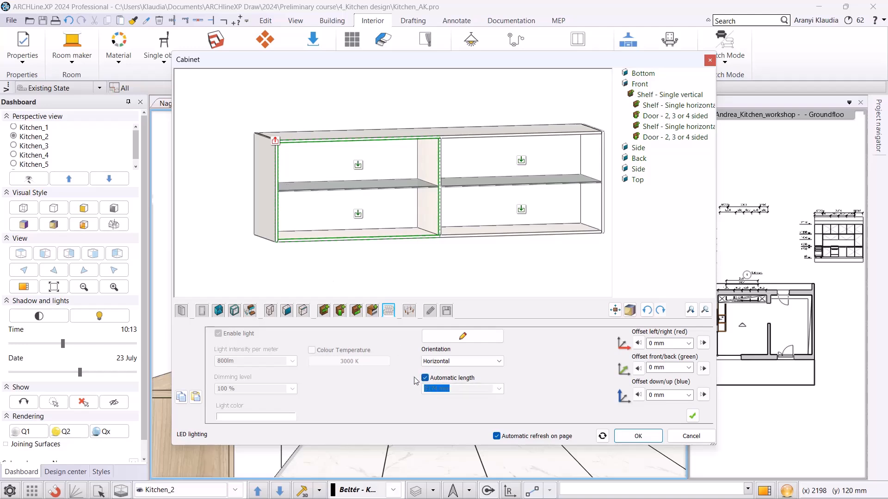
click(692, 415)
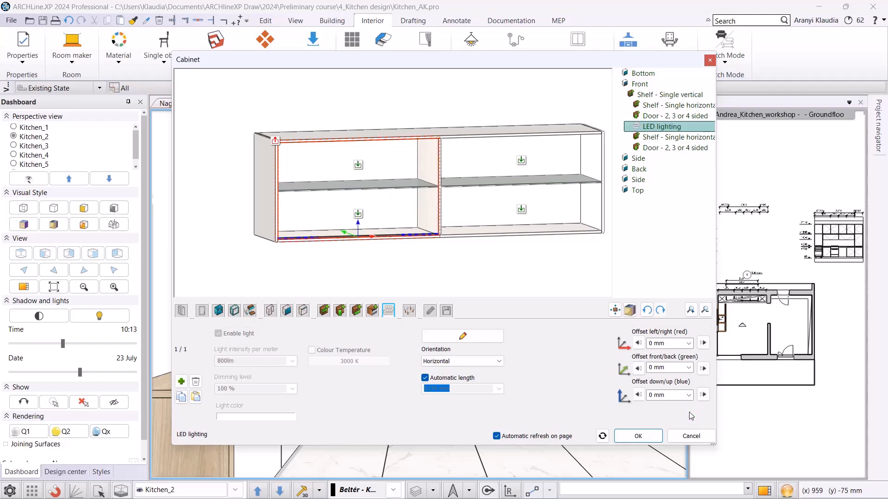
Set the LED lighting's front/back offset to 500 mm and down/up offset to 670 mm.
click(674, 368)
text(500)
key(Return)
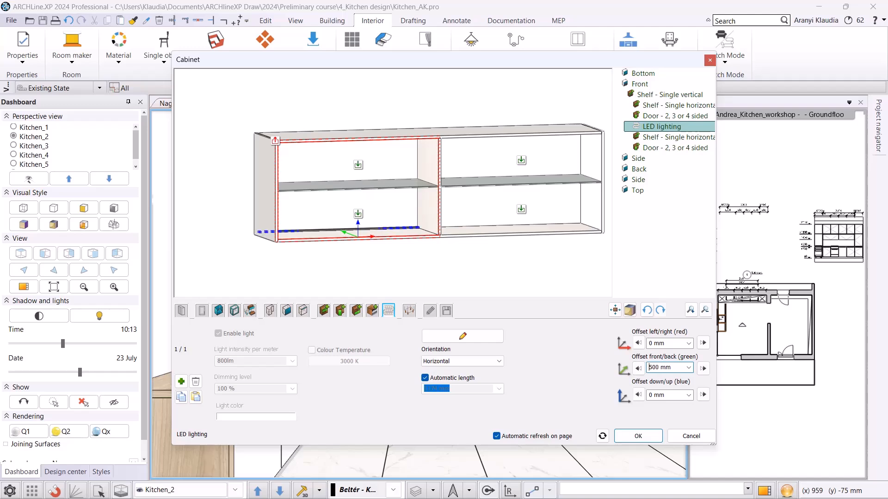
click(661, 396)
text(670)
key(Return)
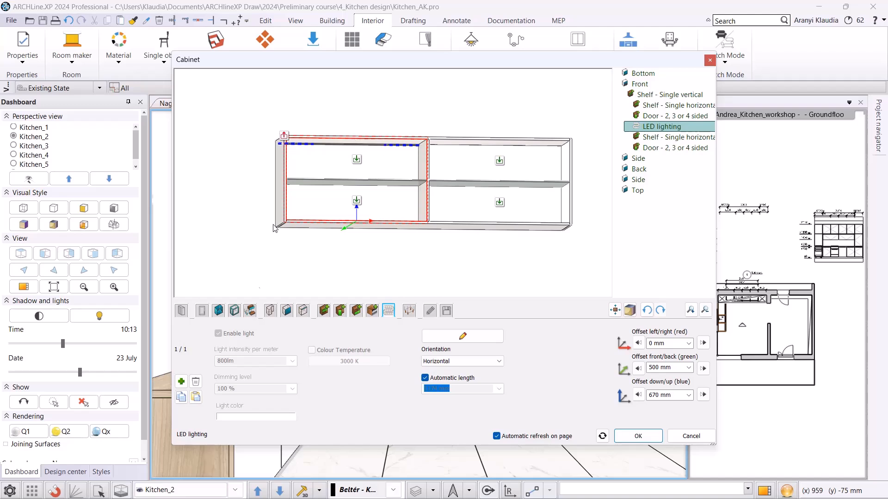
Copy the LED lighting into the right compartment of the wall cabinet.
click(181, 382)
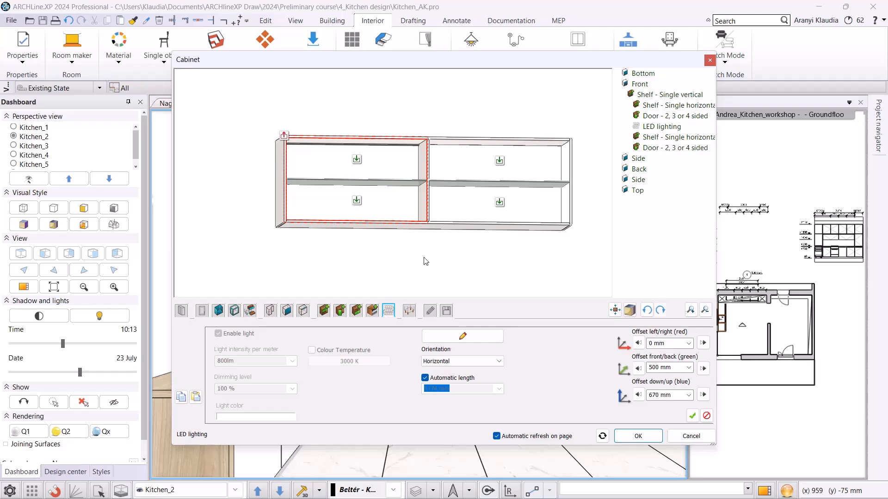
click(294, 149)
click(287, 136)
click(499, 161)
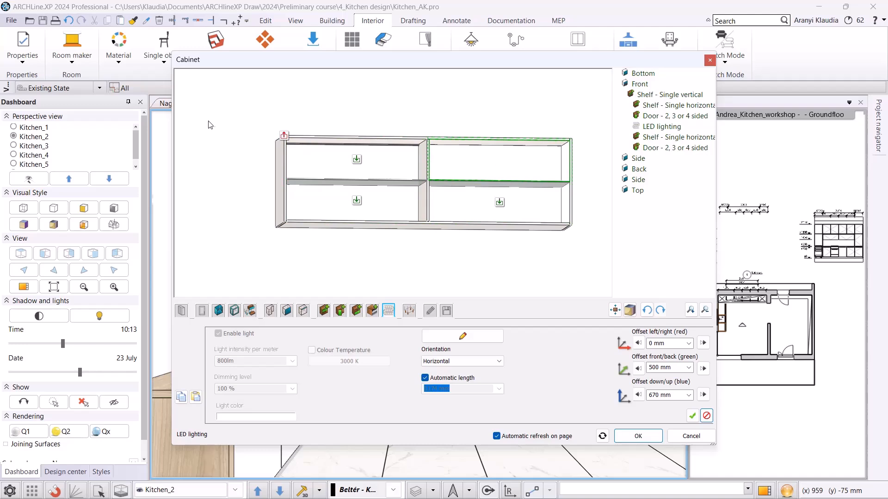
click(284, 136)
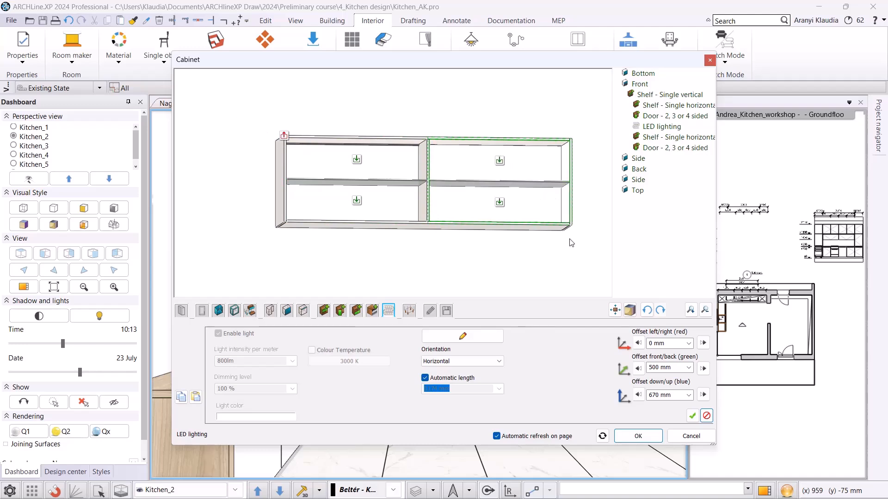
click(692, 415)
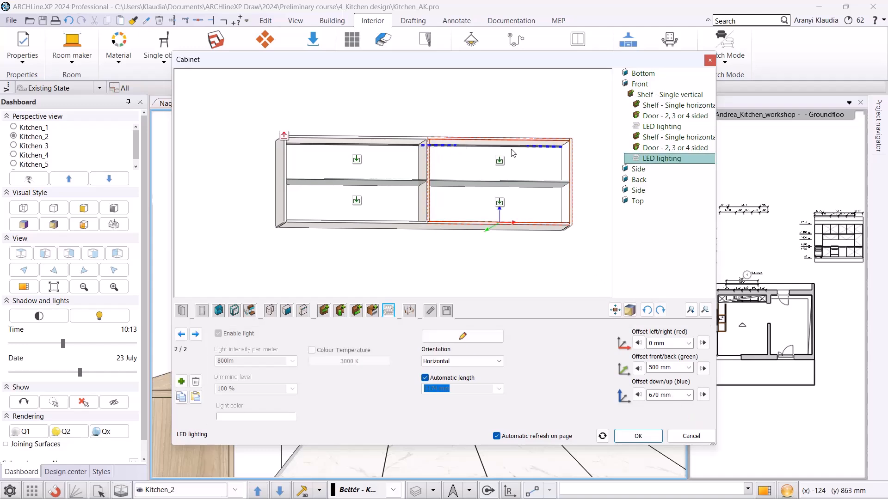
Preview the cabinet with closed fronts and apply the cabinet changes.
click(182, 310)
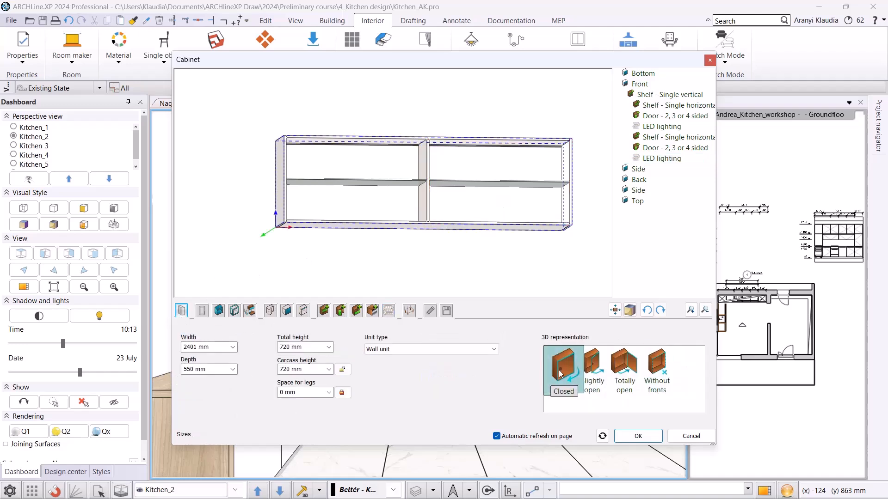
click(559, 365)
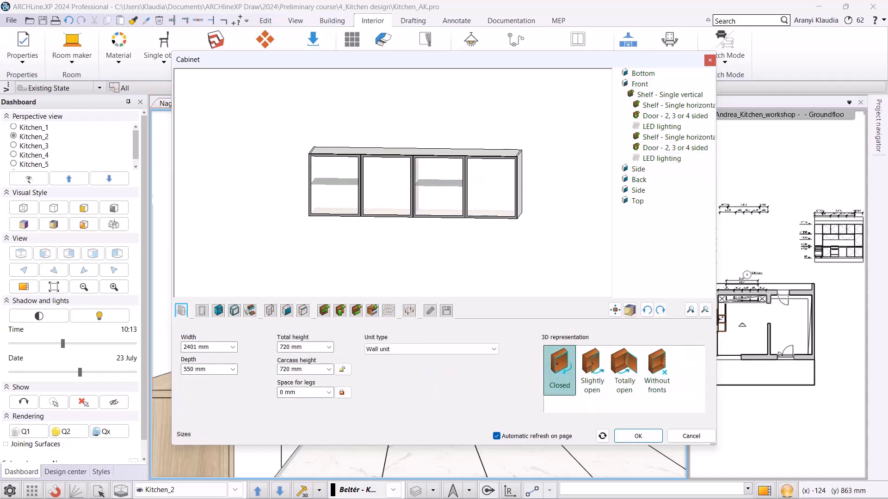
click(638, 436)
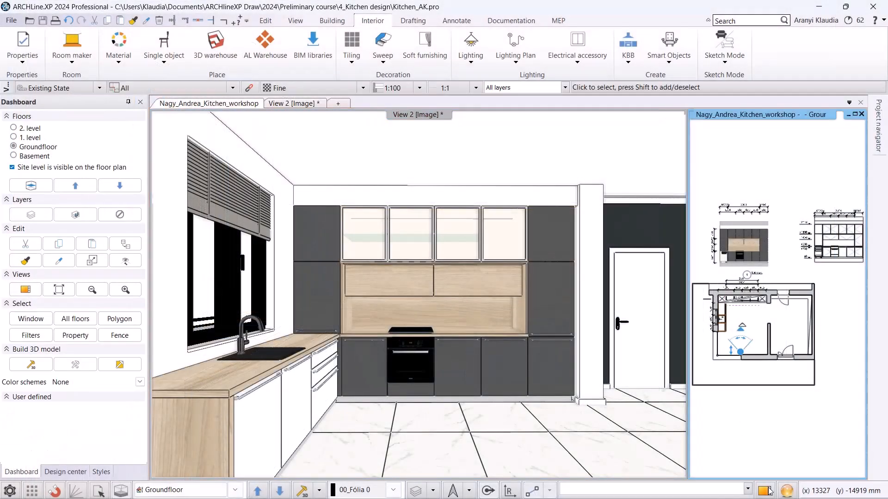
Make all layers visible in the floor plan, including kitchen decor, light, switches and furniture, and return to the perspective view.
click(767, 489)
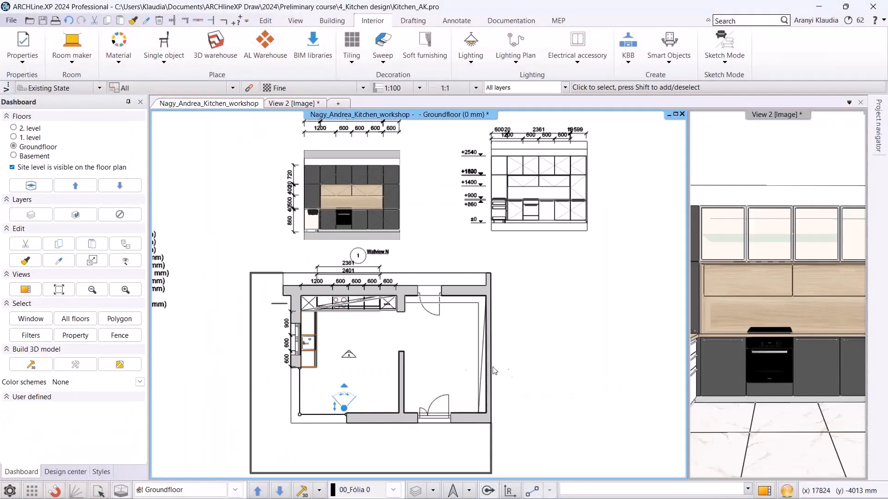
scroll(350, 383, up, 1)
scroll(352, 384, up, 2)
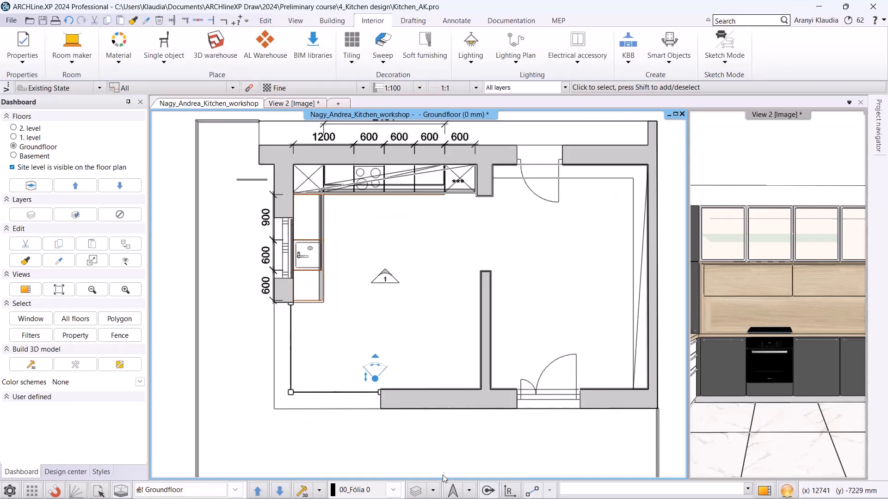
click(434, 489)
click(443, 439)
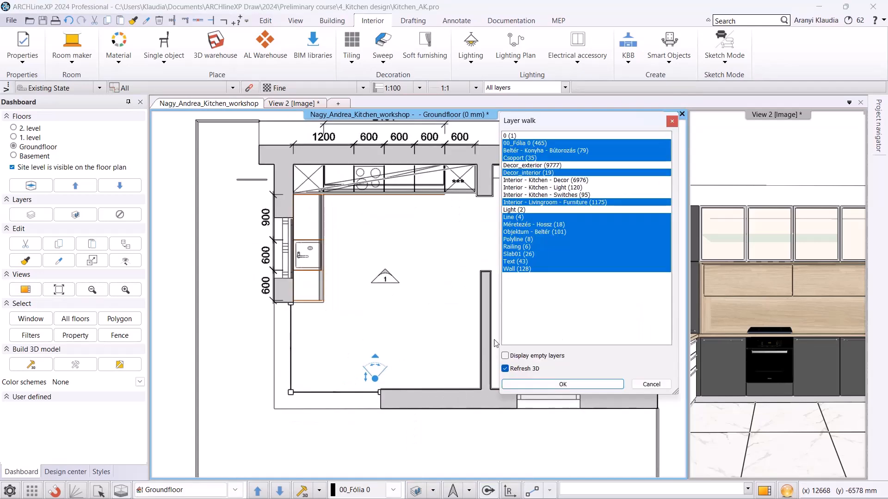
click(527, 135)
click(527, 165)
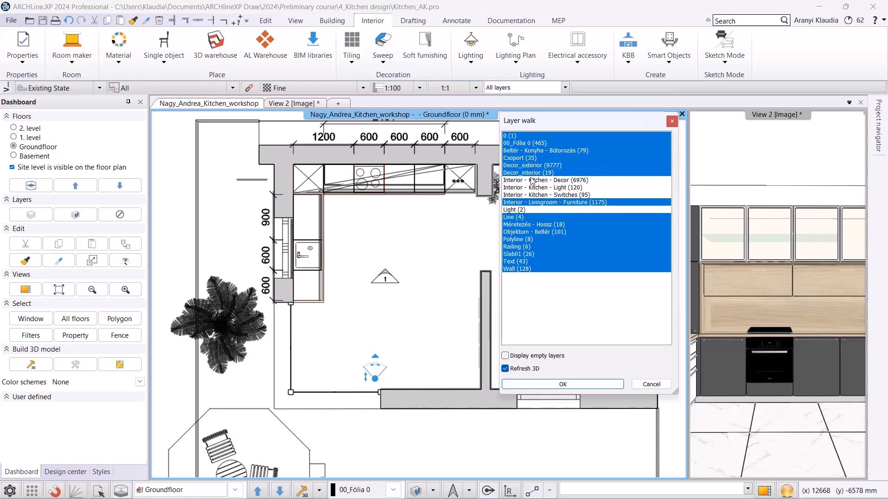
click(532, 180)
click(532, 187)
click(531, 195)
click(532, 210)
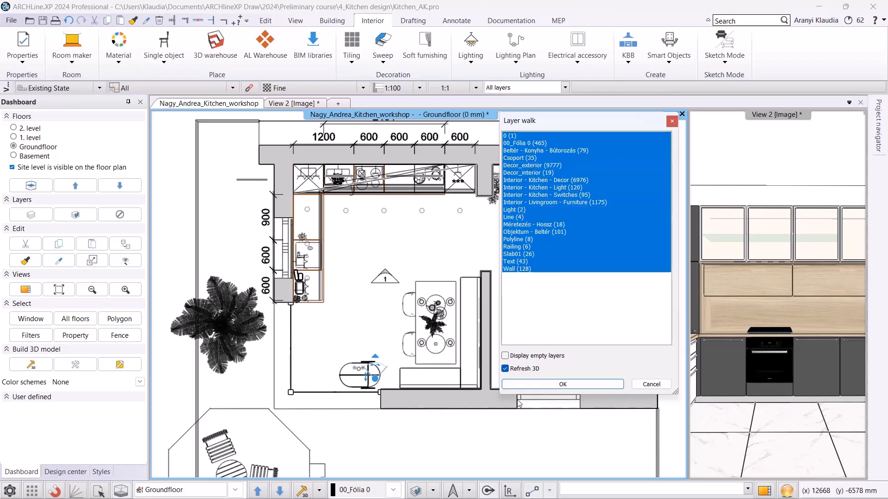
click(560, 386)
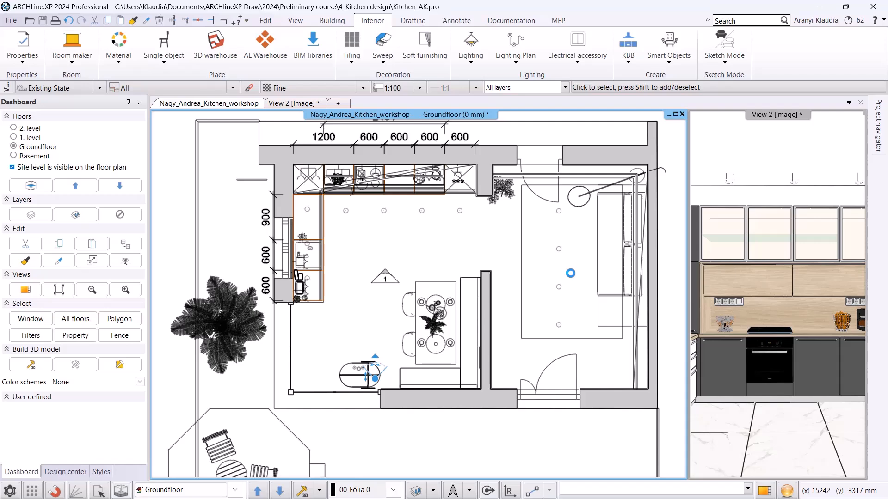
click(305, 104)
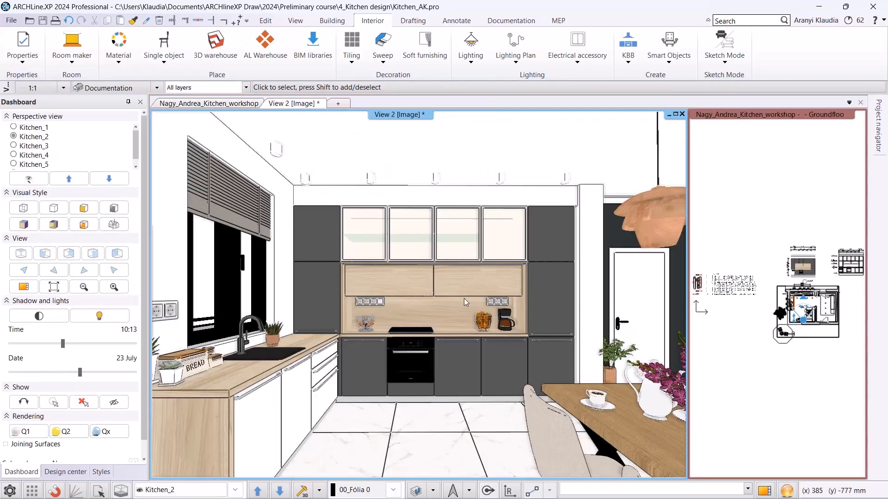